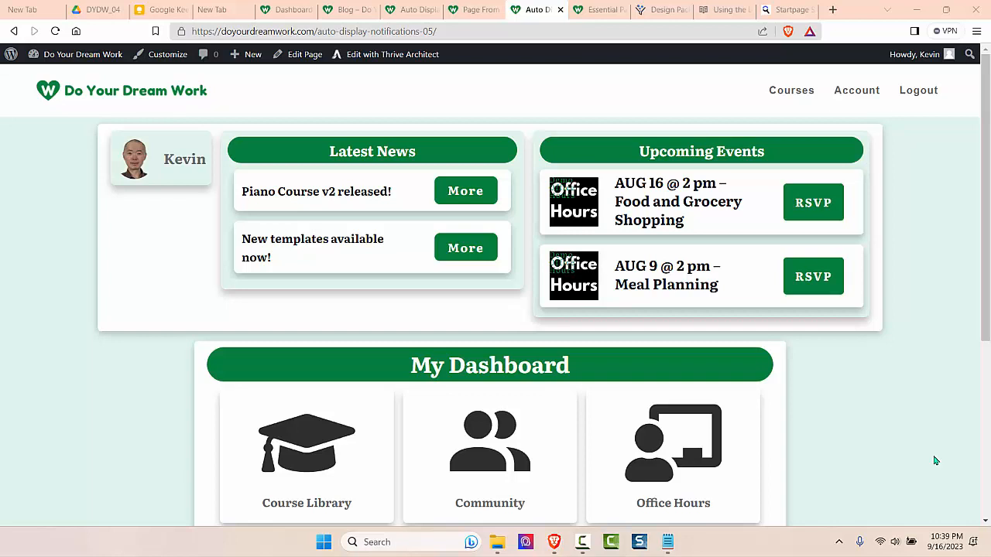
# - Review the posts on the site's blog page, then return to the auto-display notifications page
pyautogui.click(345, 10)
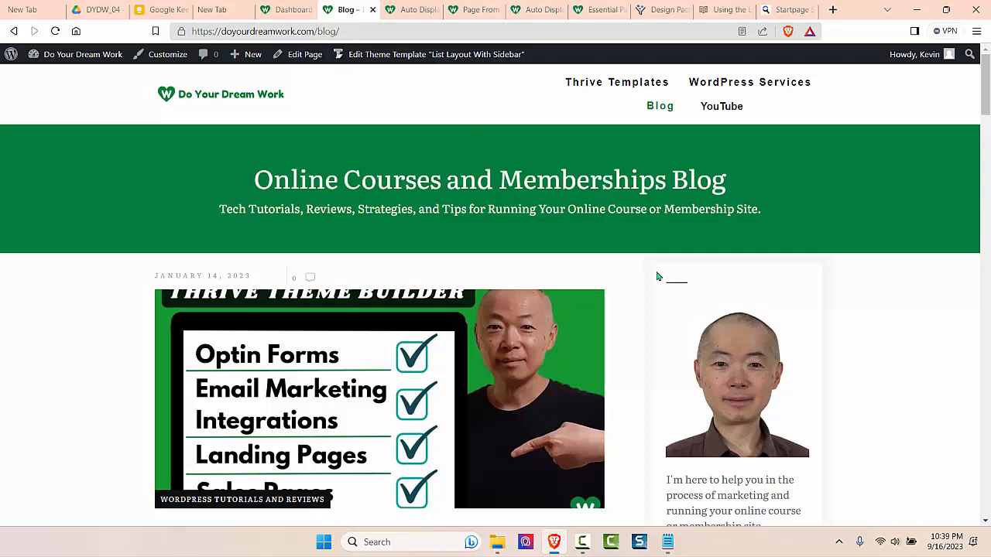
pyautogui.scroll(-1, 657, 277)
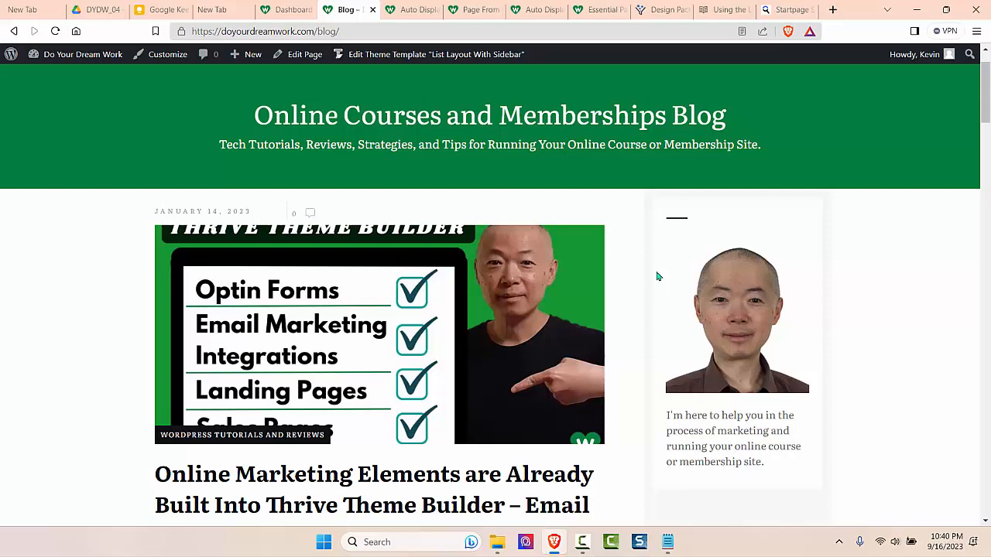
pyautogui.scroll(-2, 657, 276)
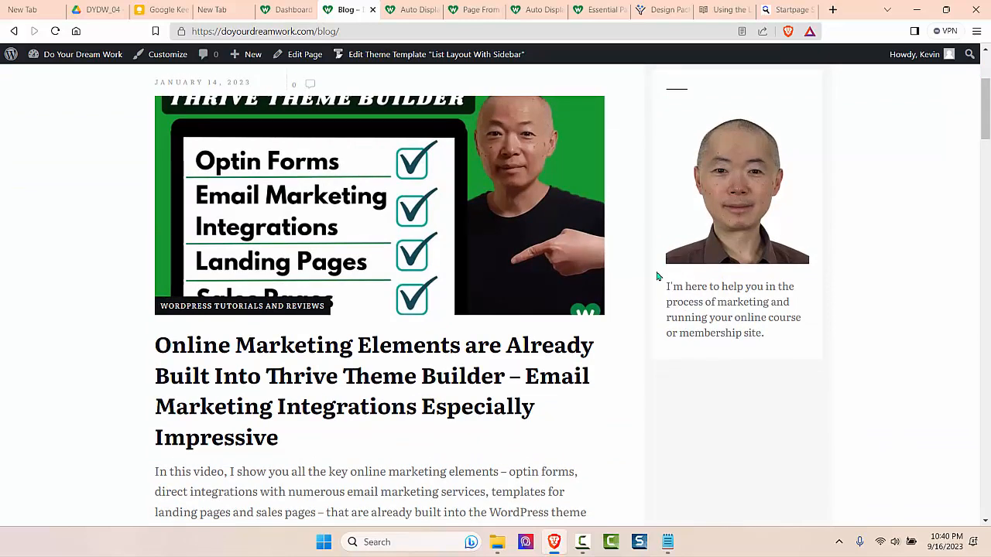
pyautogui.scroll(-2, 657, 276)
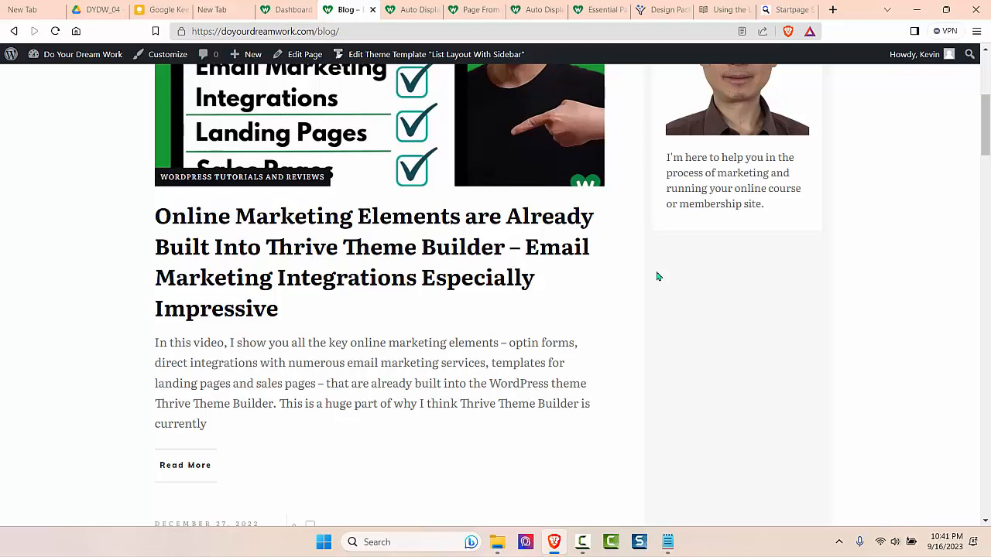
pyautogui.scroll(-5, 656, 277)
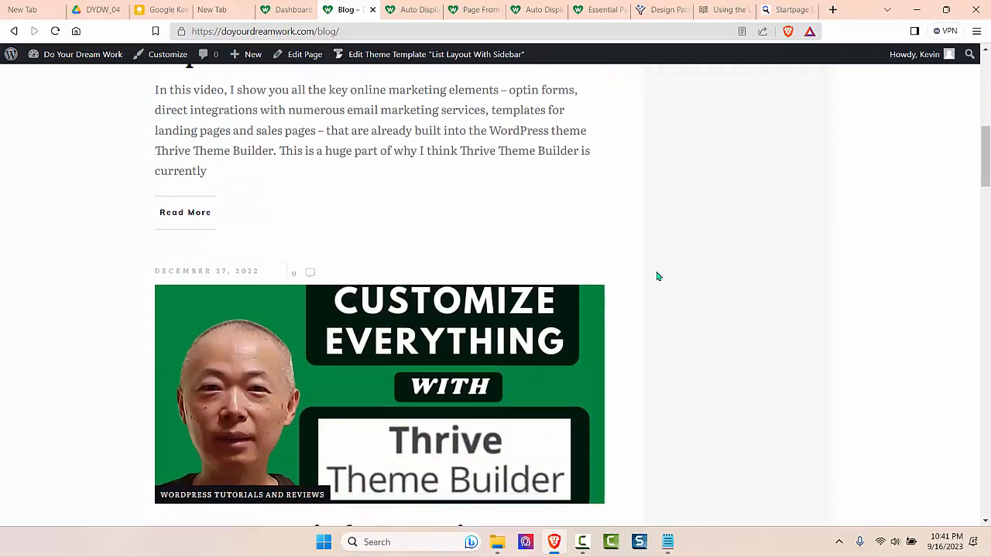
pyautogui.scroll(-1, 656, 277)
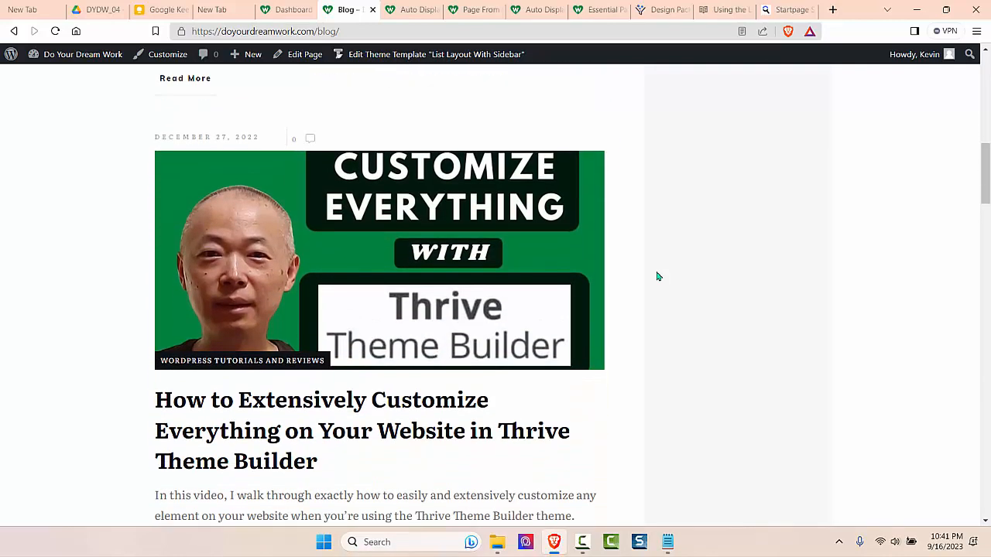
pyautogui.scroll(-5, 657, 277)
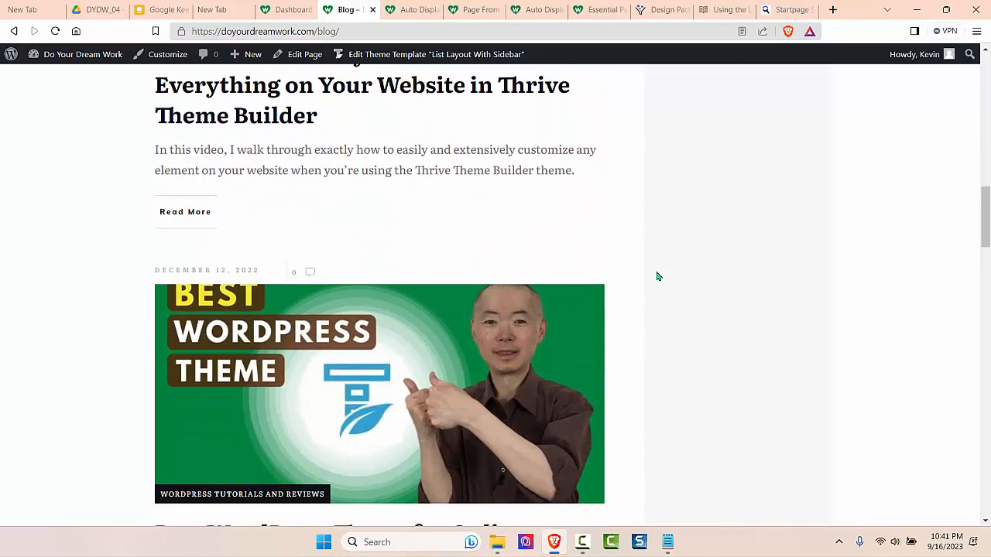
pyautogui.scroll(-2, 657, 276)
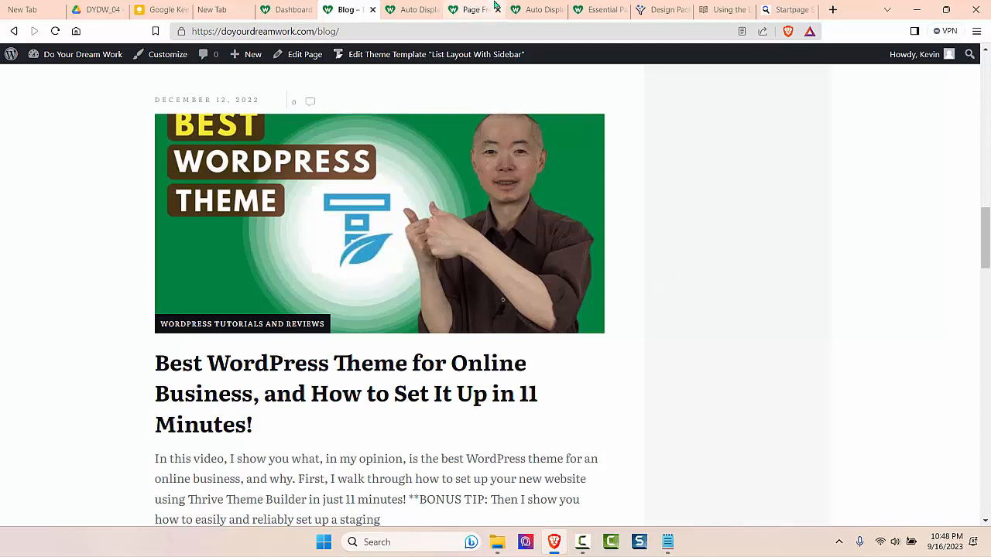
pyautogui.click(533, 10)
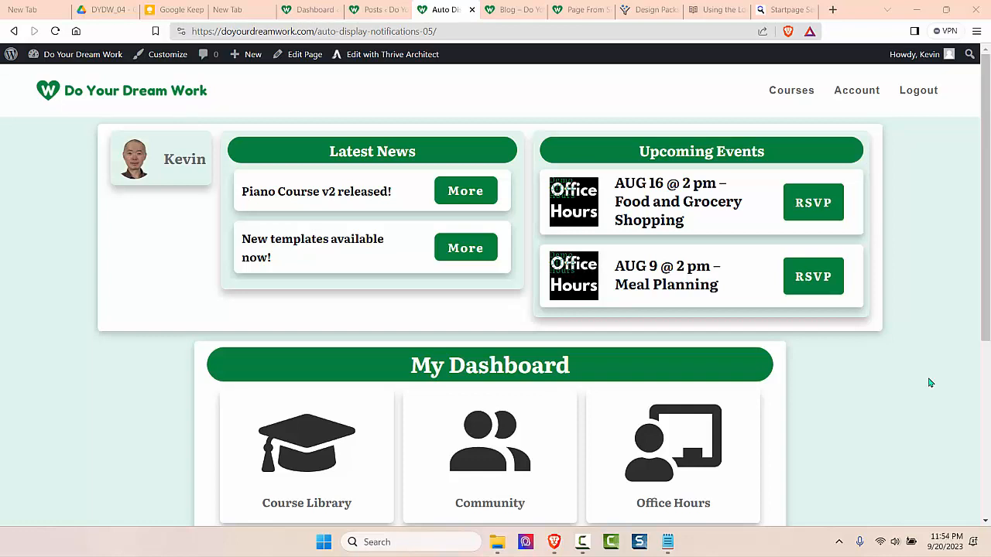
# - In the WordPress posts list, change the status of "AUG 16 @ 2 pm – Food and Grocery Shopping" to Draft and update it
pyautogui.click(373, 14)
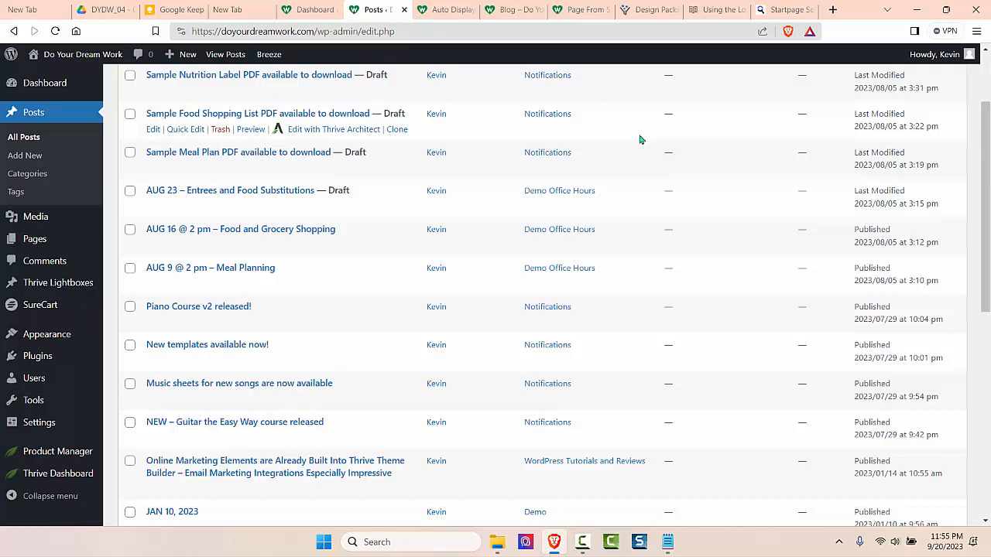
pyautogui.hotkey('ctrl', '+')
pyautogui.hotkey('ctrl', '+')
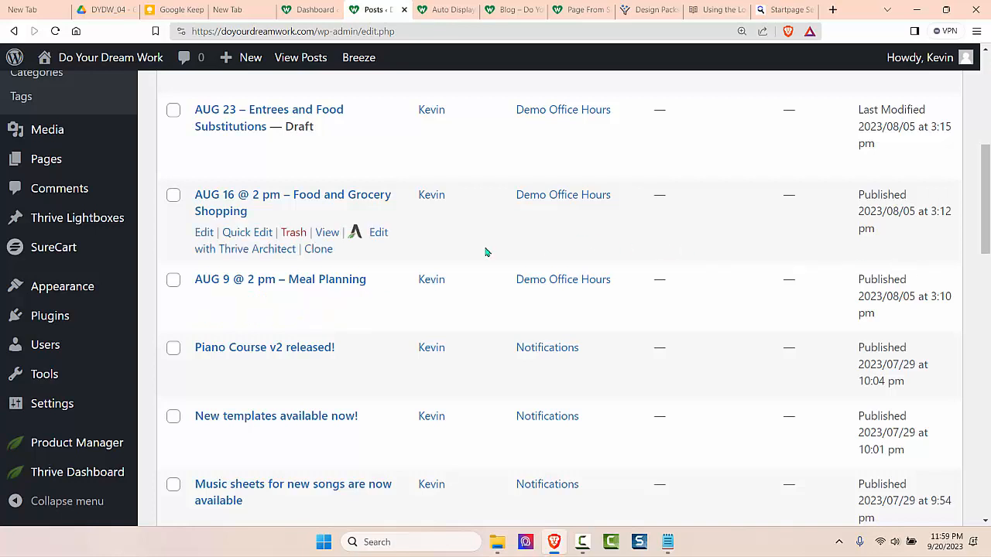
pyautogui.click(258, 230)
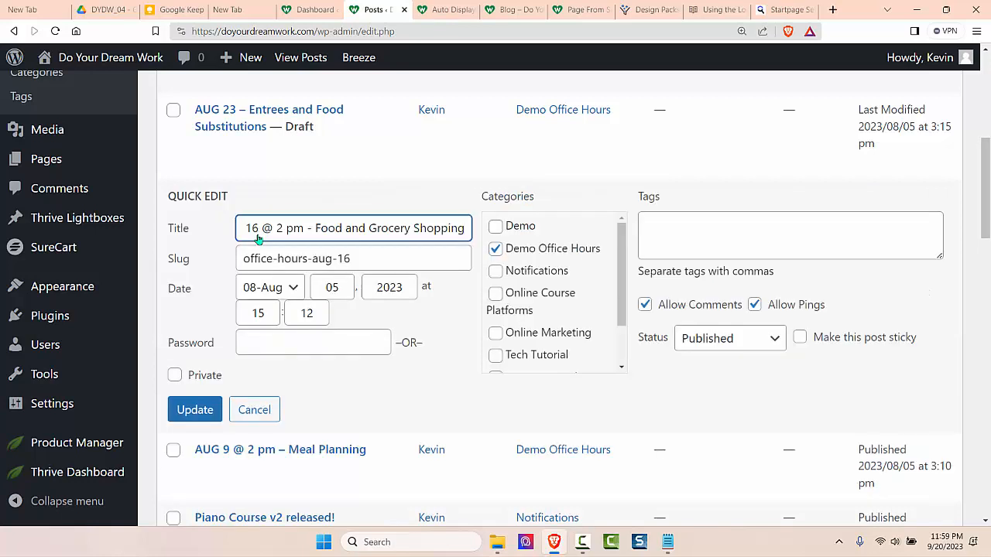
pyautogui.click(776, 341)
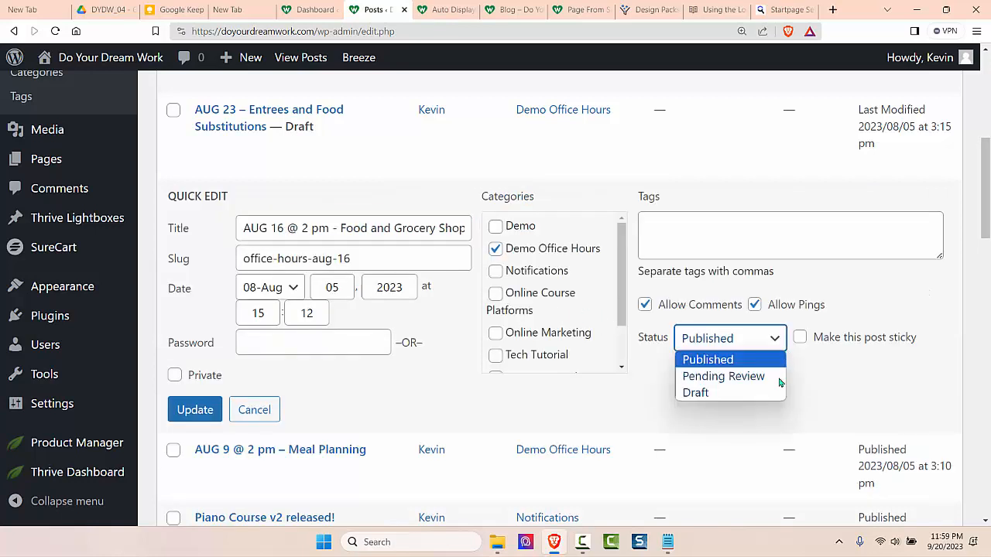
pyautogui.click(195, 409)
# - Change the "AUG 9 @ 2 pm – Meal Planning" post to Draft, update it, and reload the auto-display notifications page
pyautogui.click(257, 304)
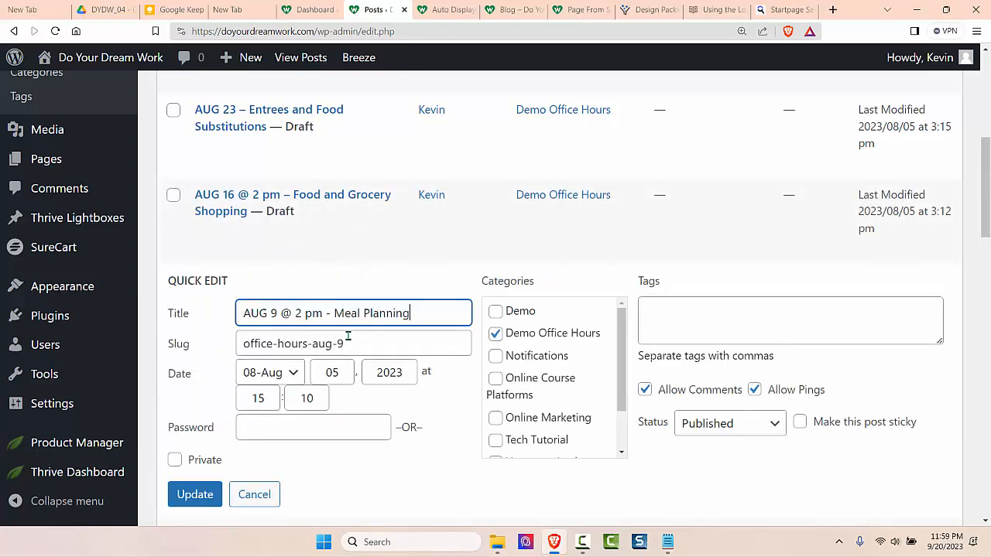
pyautogui.click(778, 426)
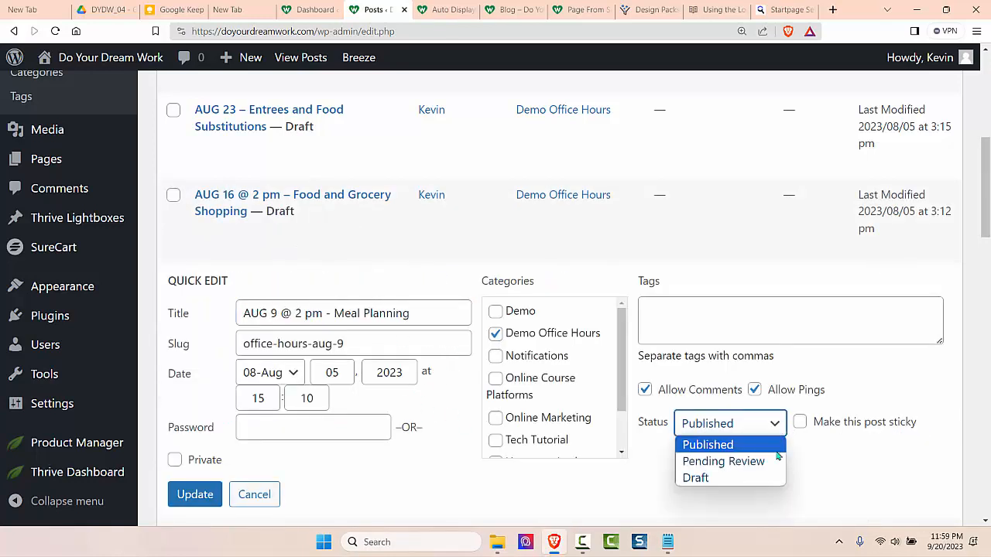
pyautogui.click(701, 475)
pyautogui.click(195, 495)
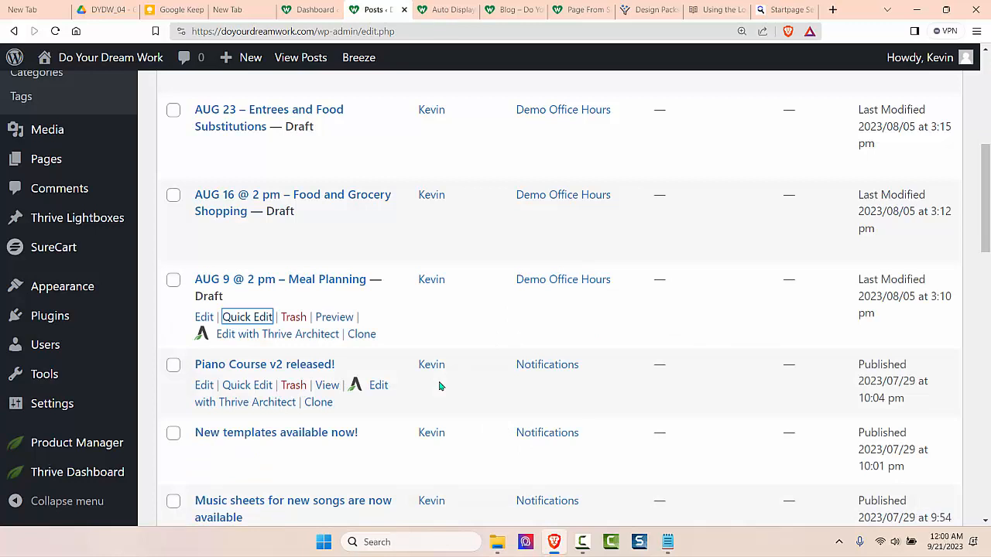
pyautogui.hotkey('ctrl', 'Tab')
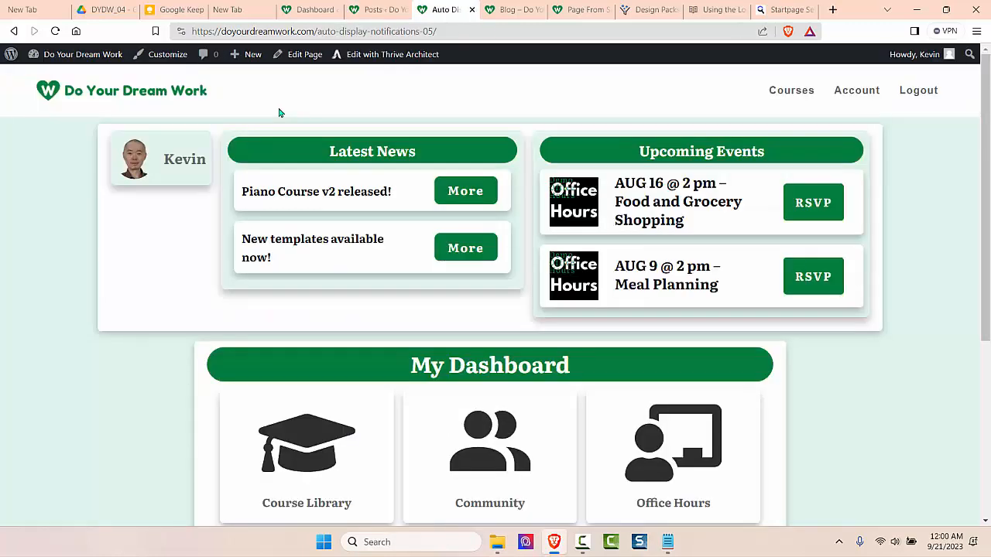
pyautogui.click(56, 30)
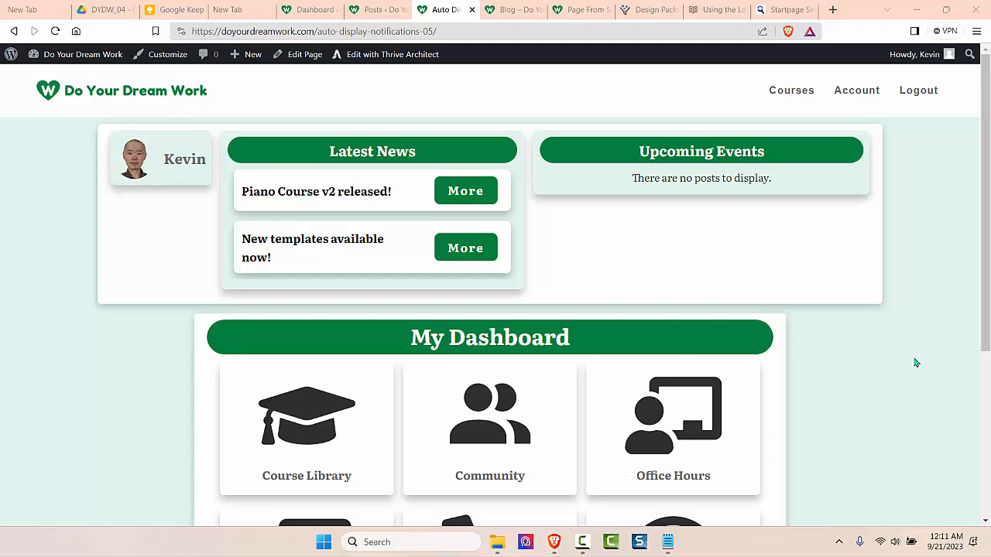
# - Back in the posts list, set the "New templates available now!" notification to Draft and update it
pyautogui.click(378, 10)
pyautogui.scroll(-2, 915, 362)
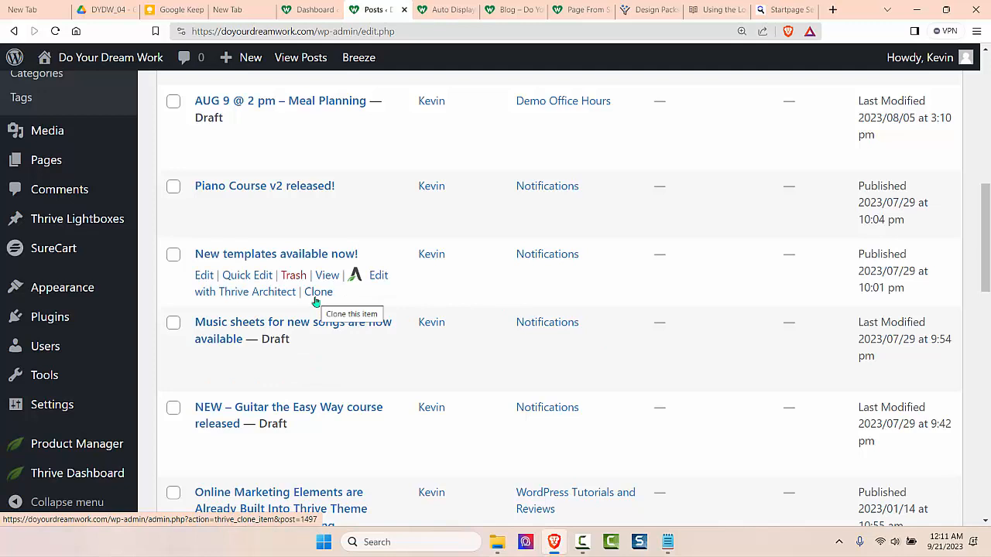
pyautogui.click(248, 276)
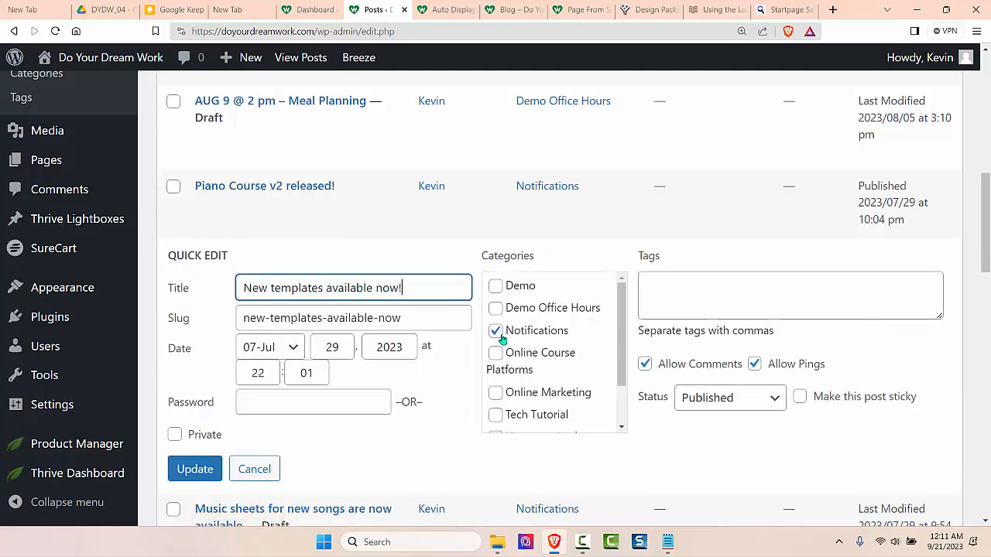
pyautogui.click(773, 401)
pyautogui.click(701, 452)
pyautogui.click(209, 470)
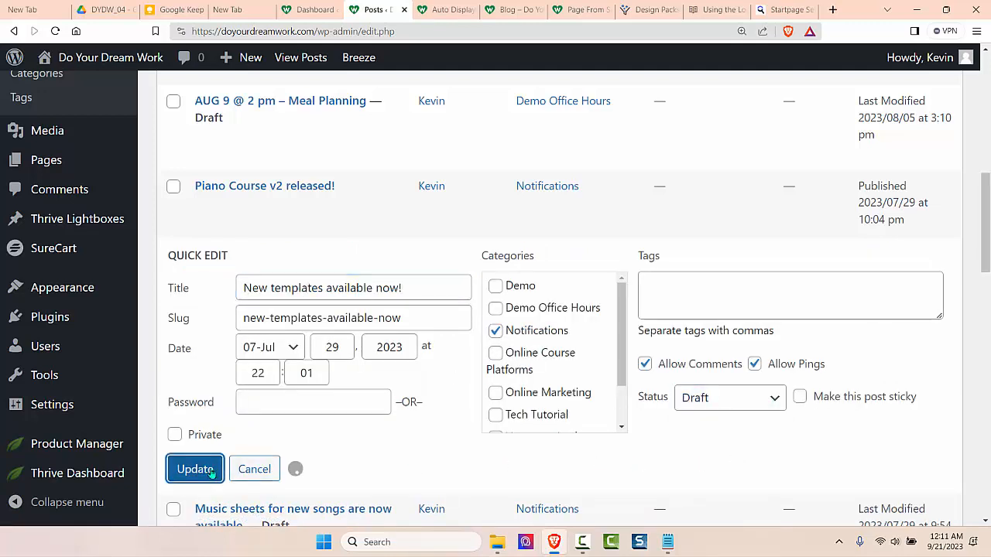
# - Set the "Piano Course v2 released!" notification to Draft, update it, and reload the auto-display notifications page
pyautogui.click(251, 203)
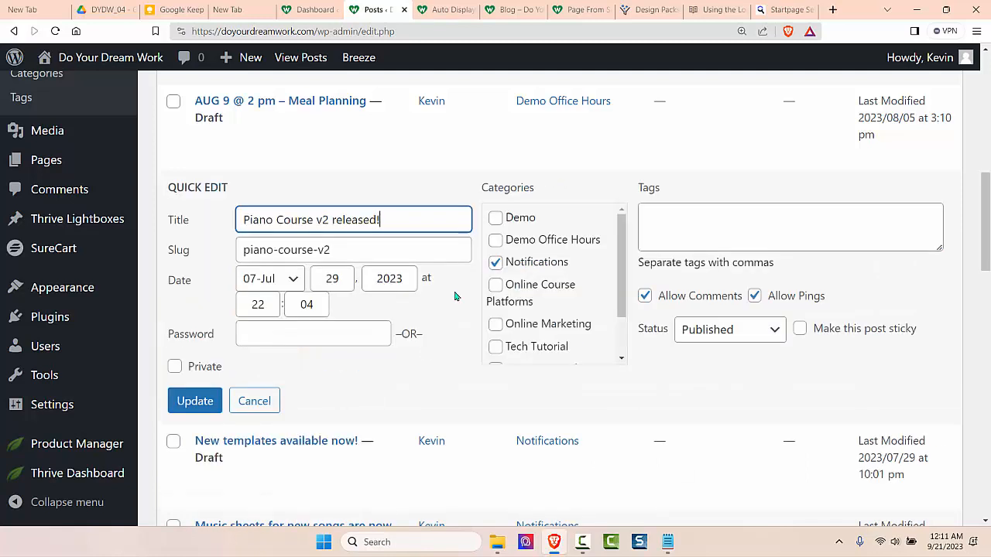
pyautogui.click(774, 331)
pyautogui.click(739, 387)
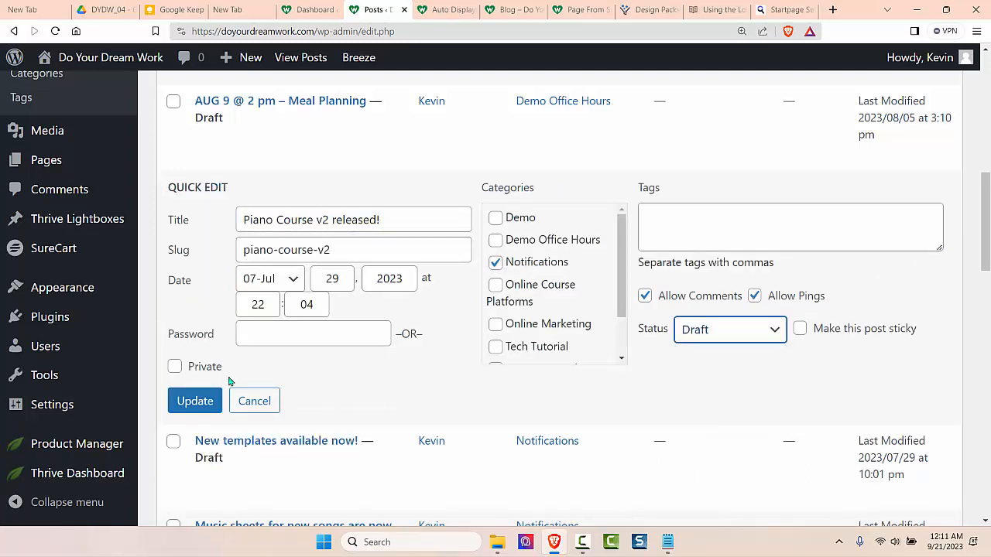
pyautogui.click(195, 401)
pyautogui.hotkey('ctrl', 'Tab')
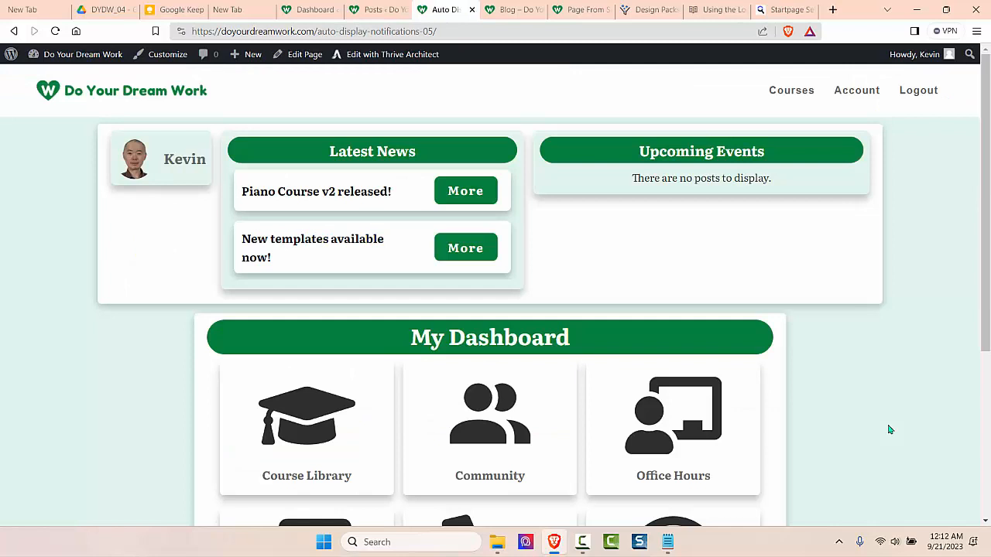
pyautogui.click(55, 32)
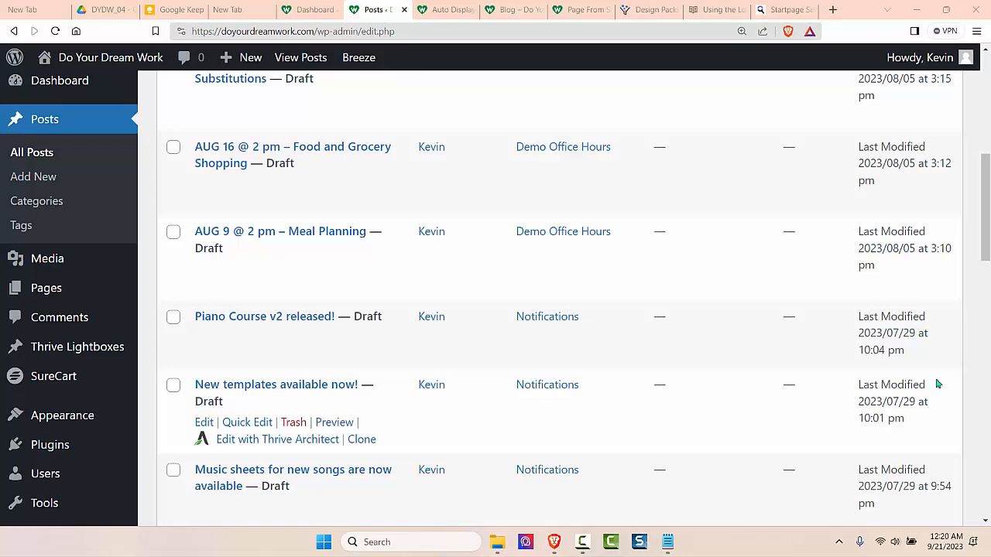
# - Set the "AUG 9 @ 2 pm – Meal Planning" post to Published, update it, and reload the auto-display notifications page
pyautogui.click(257, 269)
pyautogui.click(728, 374)
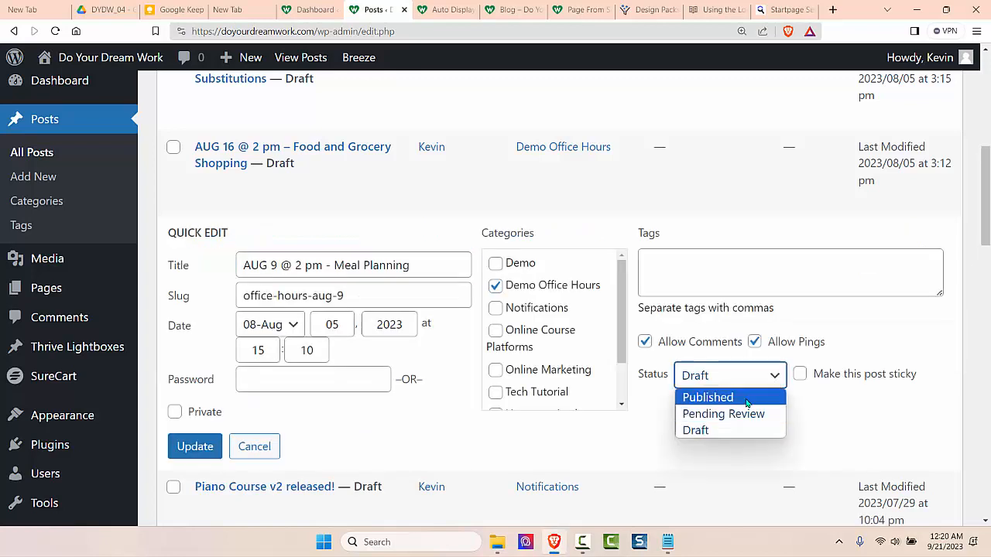
pyautogui.click(707, 397)
pyautogui.click(195, 446)
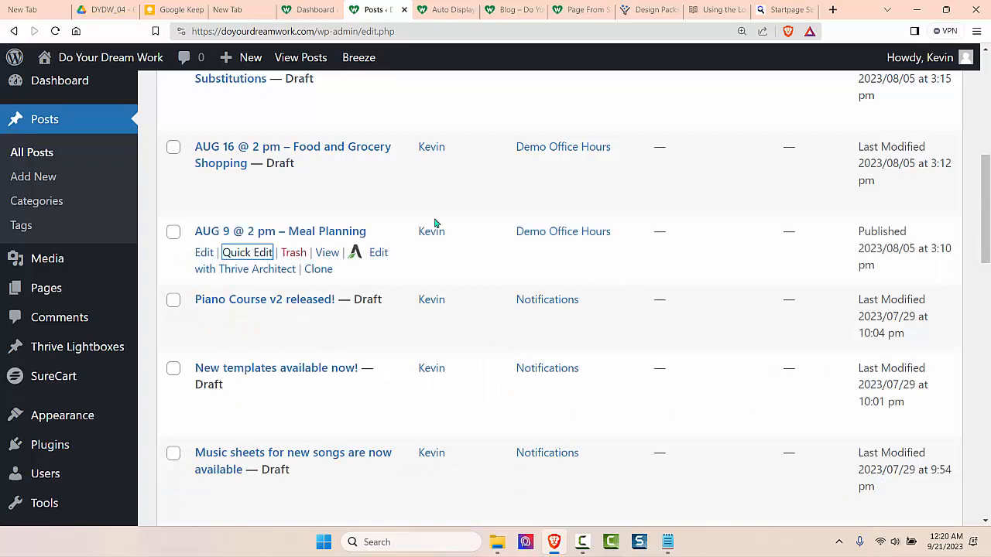
pyautogui.hotkey('ctrl', 'Tab')
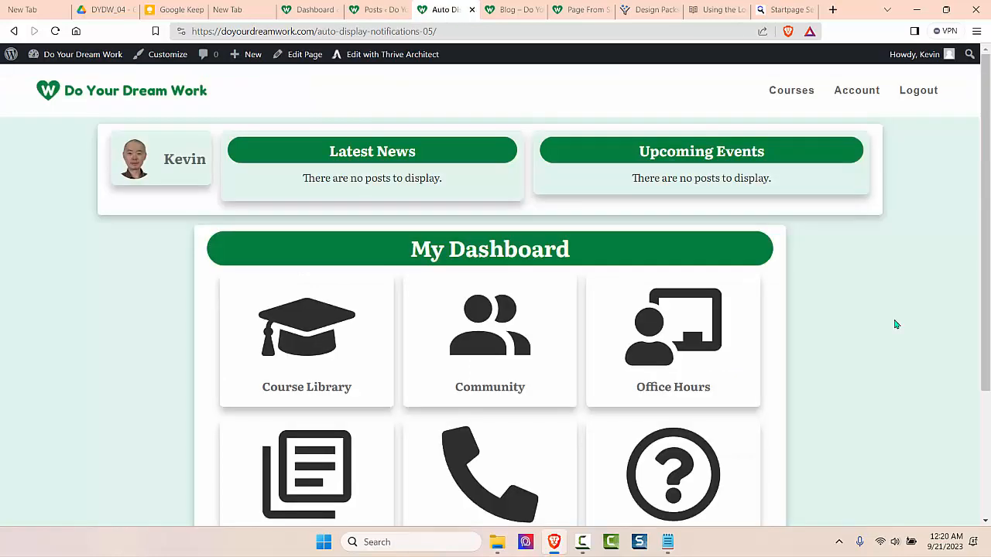
pyautogui.click(53, 32)
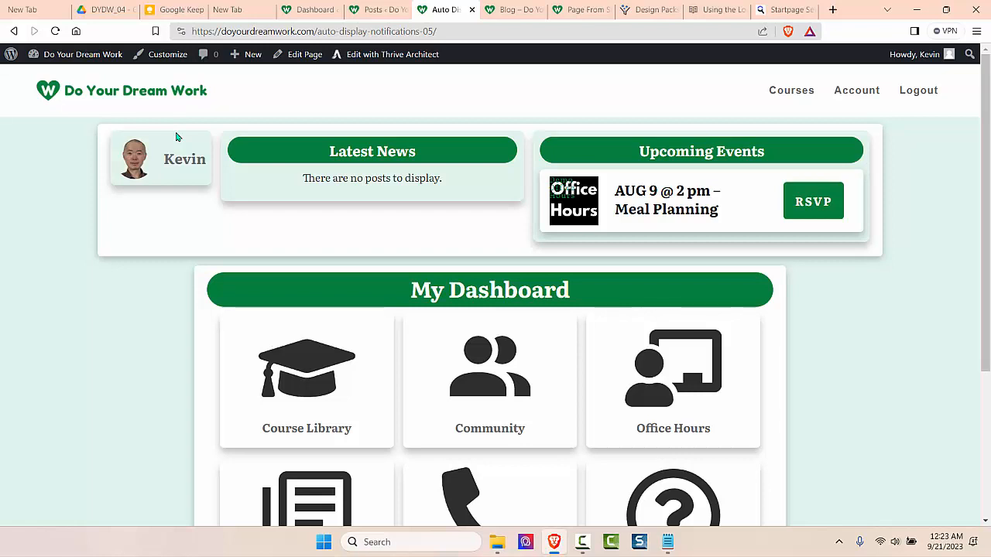
# - Set the "Sample Meal Plan PDF available to download" post to Published, update it, and reload the auto-display notifications page
pyautogui.click(377, 10)
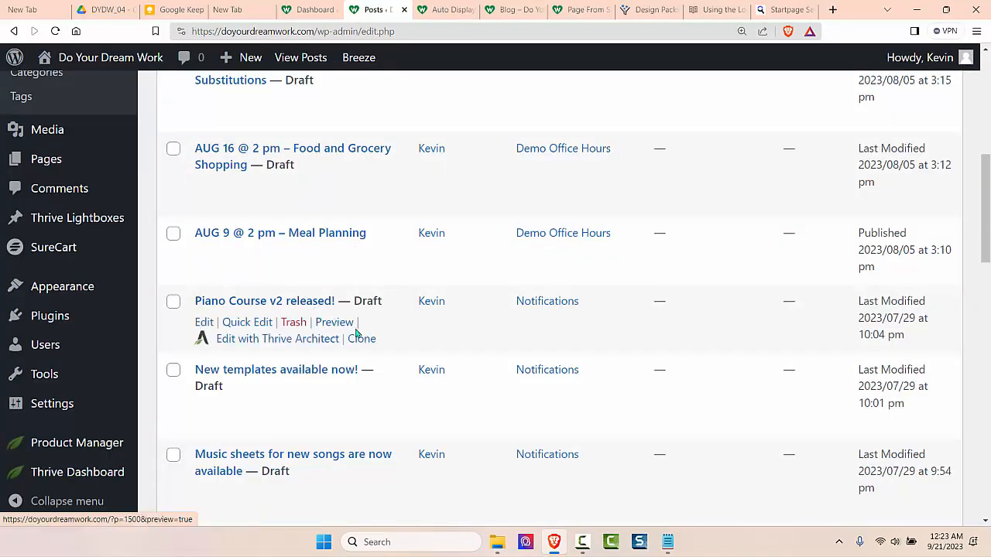
pyautogui.scroll(3, 356, 332)
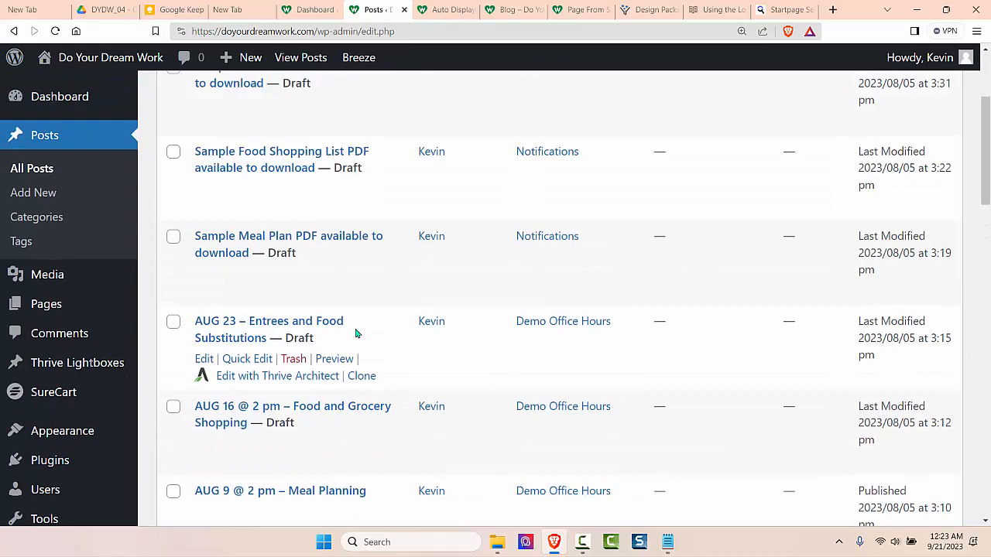
pyautogui.scroll(1, 356, 333)
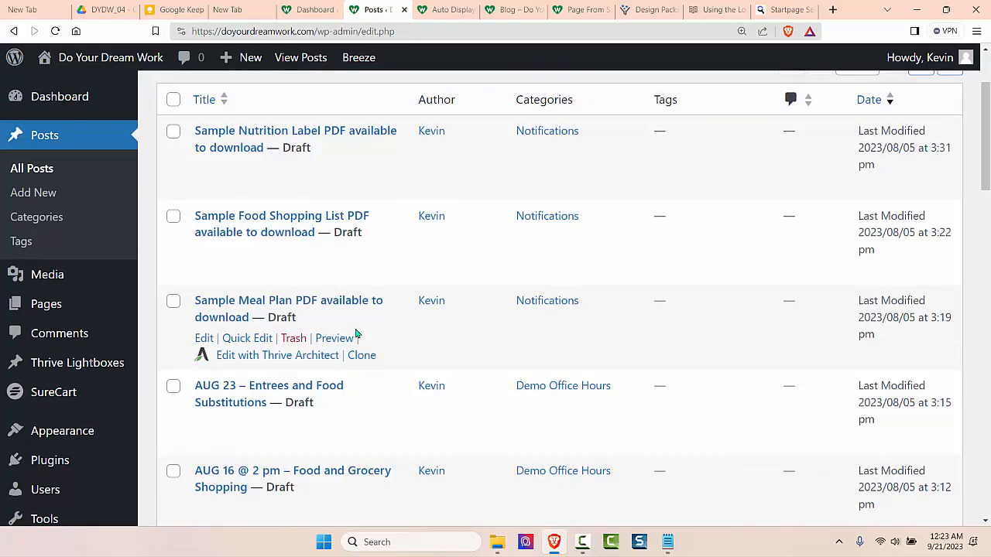
pyautogui.scroll(-2, 356, 333)
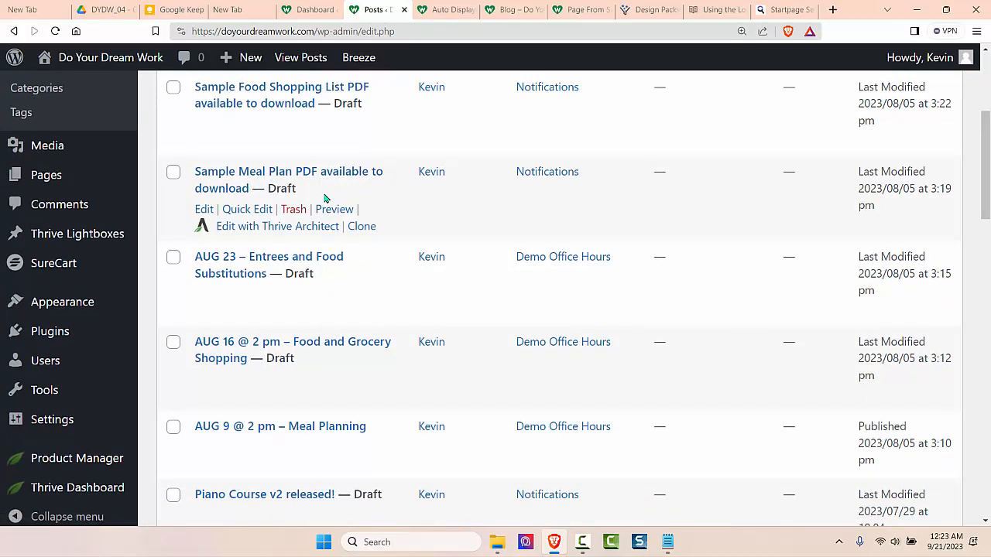
pyautogui.click(249, 209)
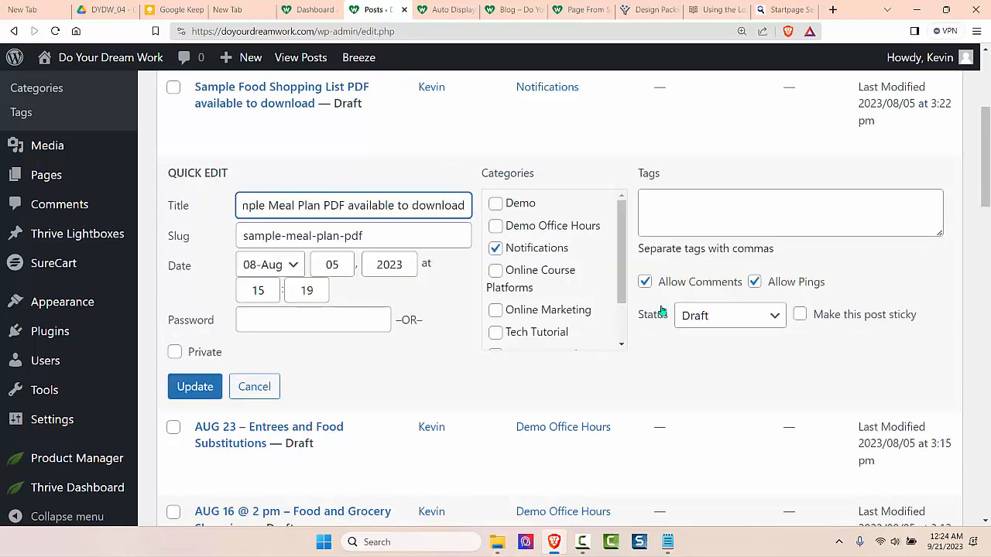
pyautogui.click(776, 318)
pyautogui.click(707, 336)
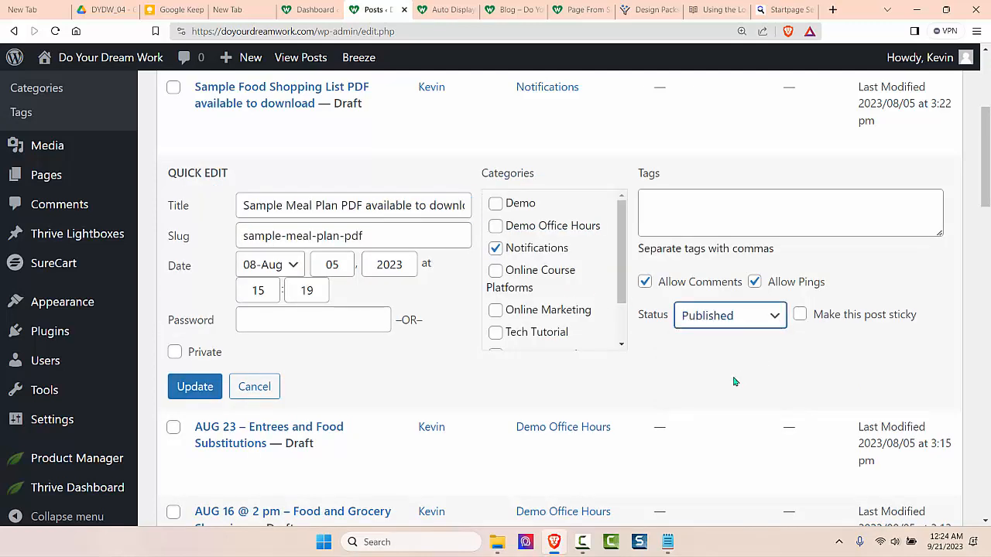
pyautogui.click(196, 387)
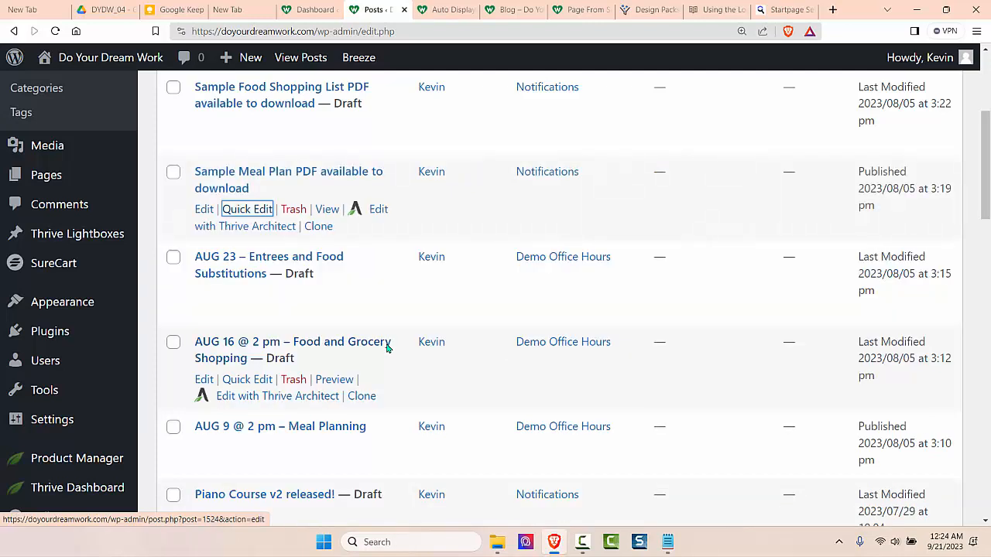
pyautogui.hotkey('ctrl', 'Tab')
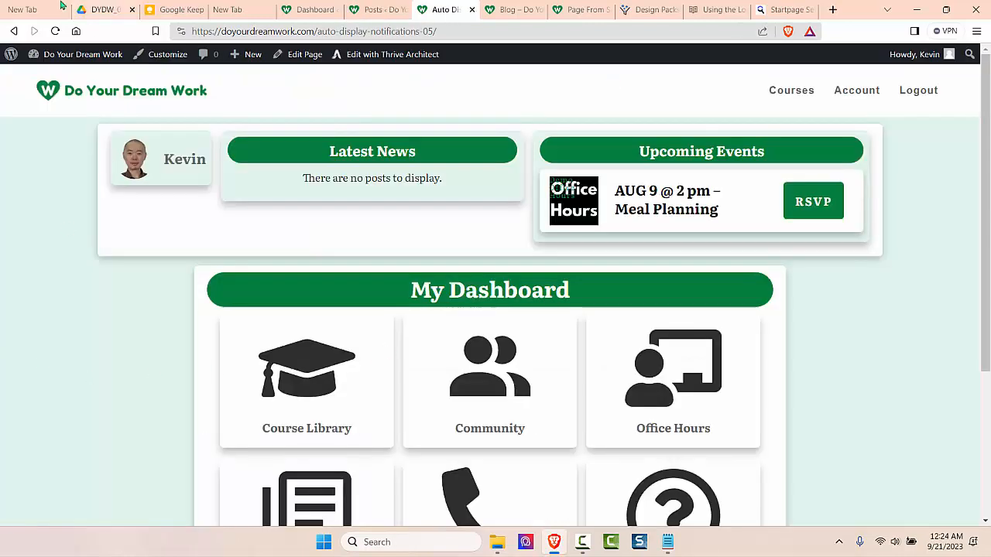
pyautogui.click(55, 31)
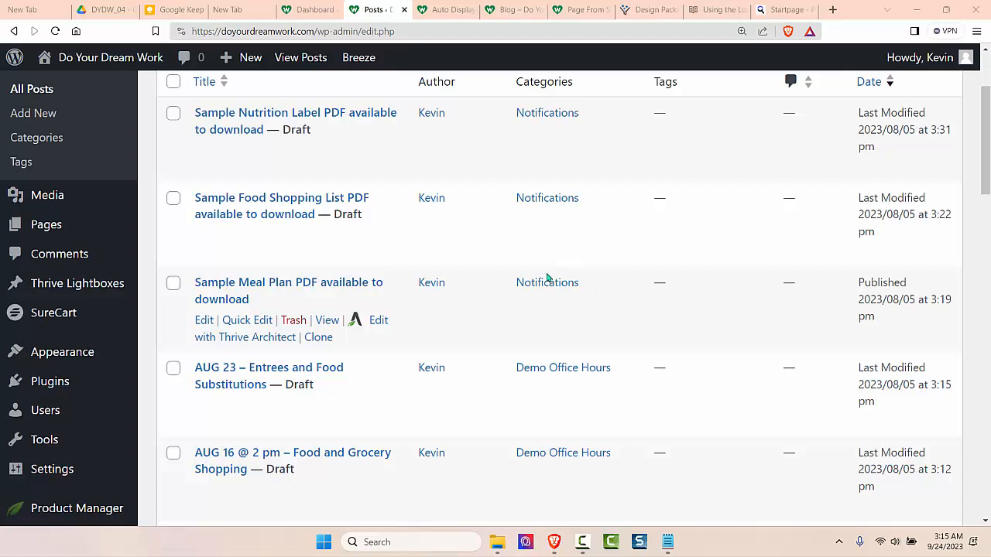
# - In the posts list, set the "AUG 16 @ 2 pm – Food and Grocery Shopping" post to Published and update it
pyautogui.scroll(-2, 548, 278)
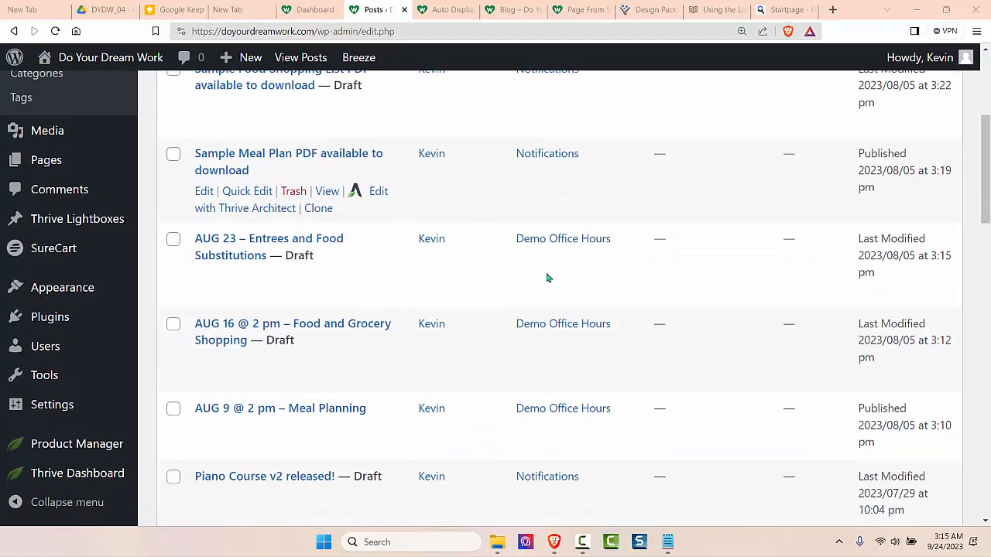
pyautogui.scroll(-2, 547, 278)
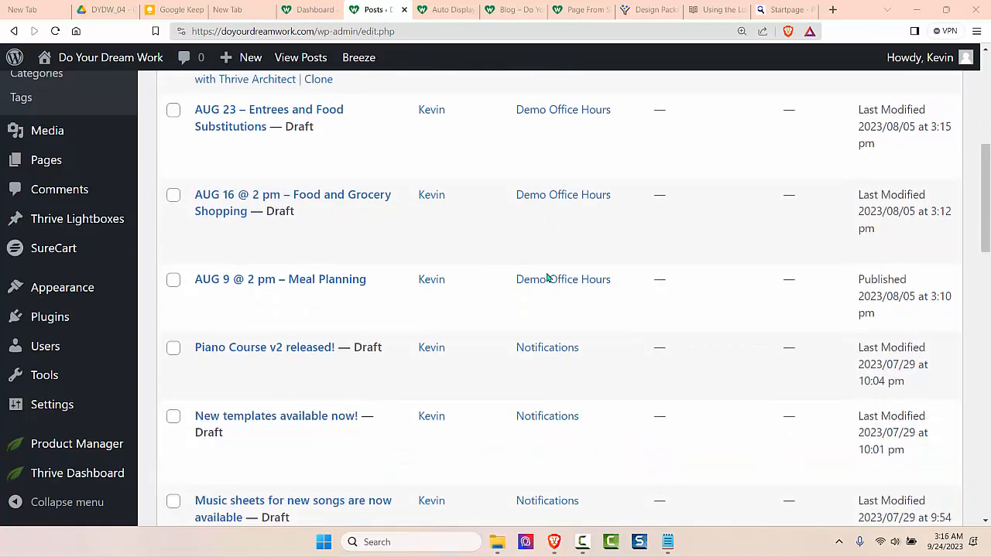
pyautogui.click(246, 231)
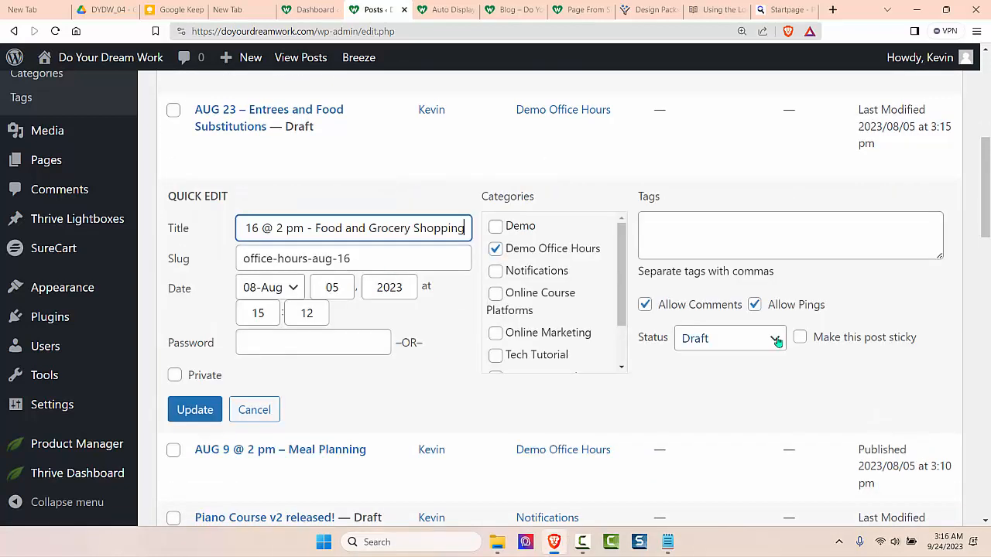
pyautogui.click(777, 342)
pyautogui.click(712, 358)
pyautogui.click(218, 410)
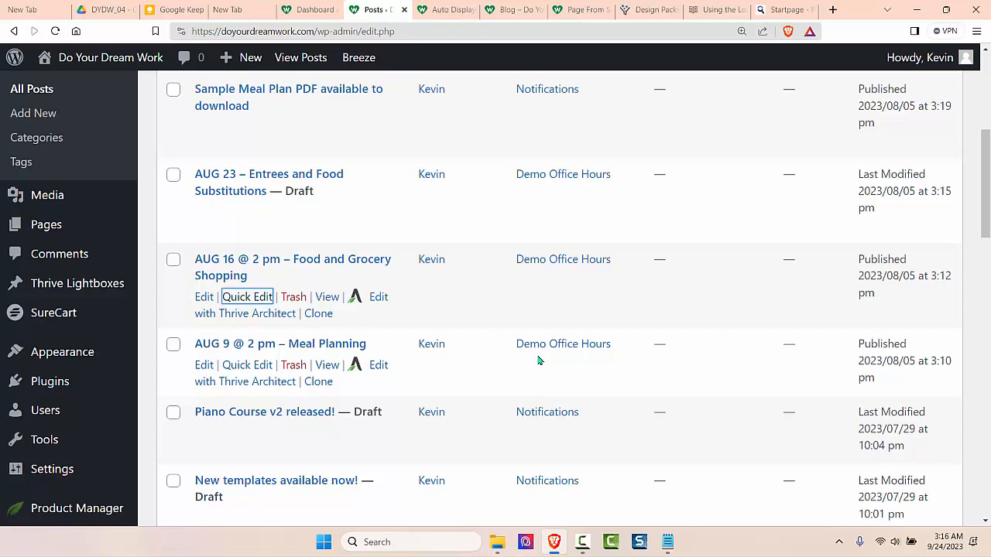
# - Set the "Sample Nutrition Label PDF available to download" post to Published, update it, and reload the auto-display notifications page
pyautogui.scroll(4, 539, 361)
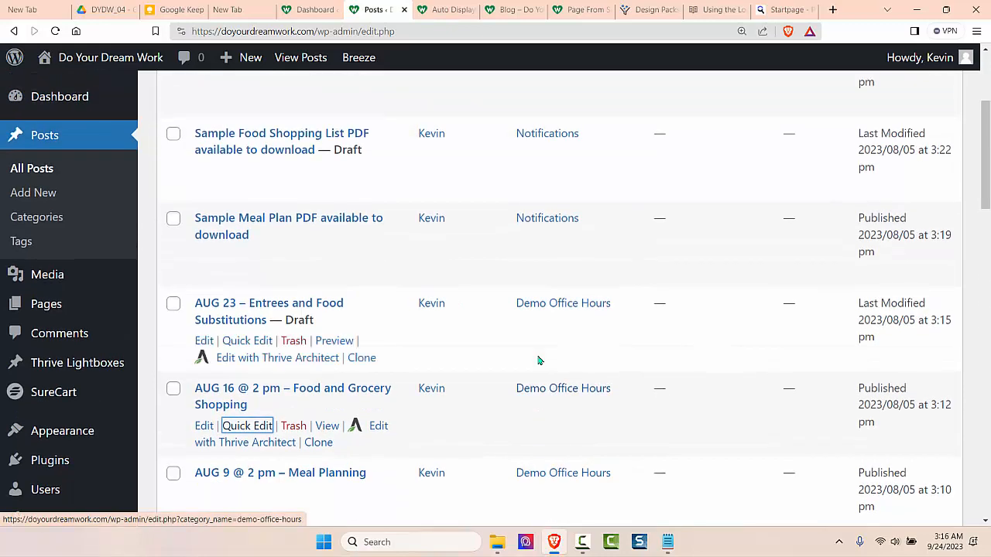
pyautogui.click(268, 222)
pyautogui.click(774, 321)
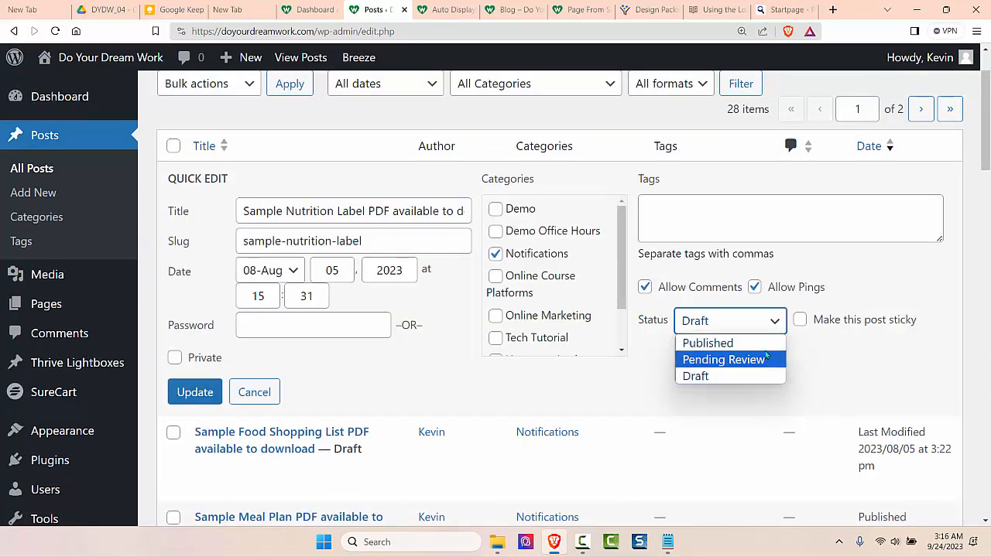
pyautogui.click(708, 343)
pyautogui.click(202, 395)
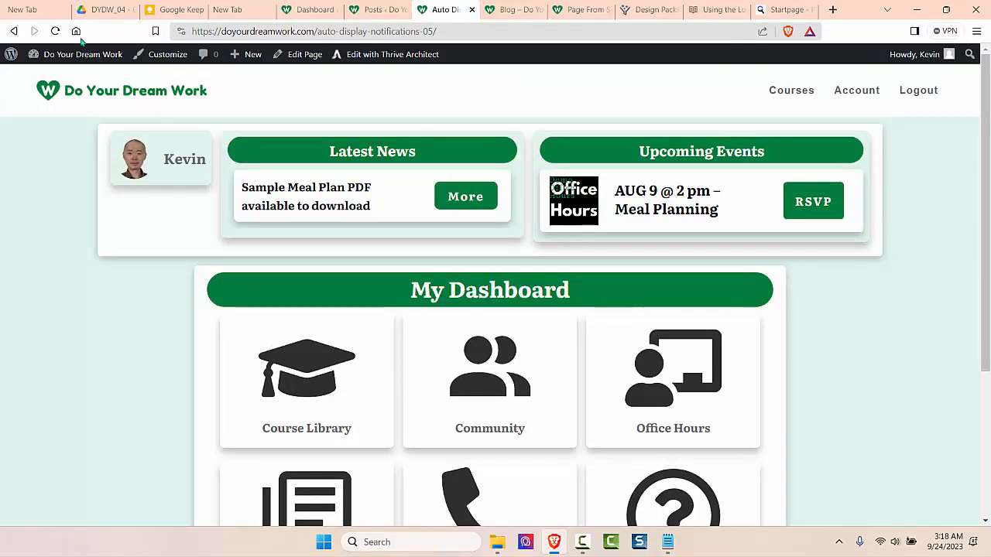
pyautogui.click(56, 32)
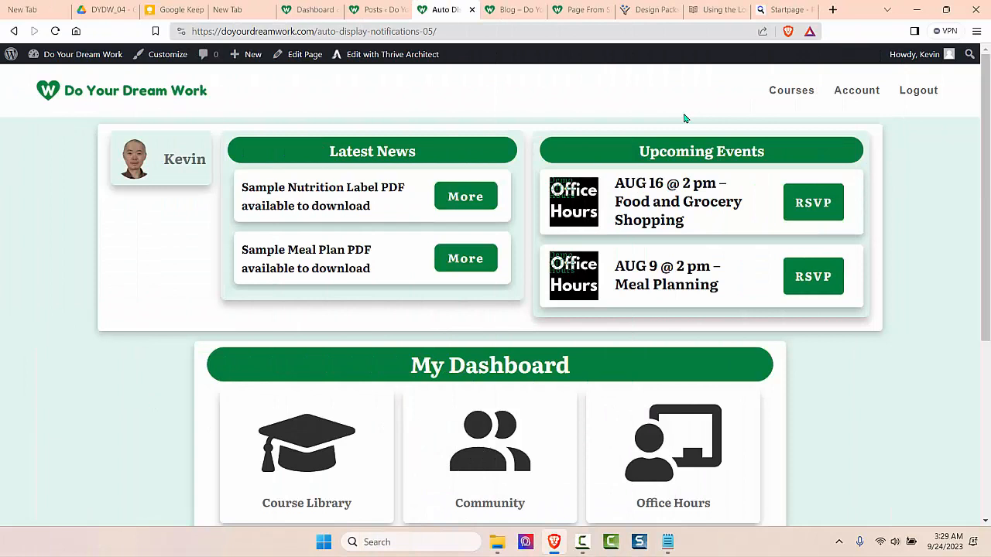
pyautogui.click(55, 34)
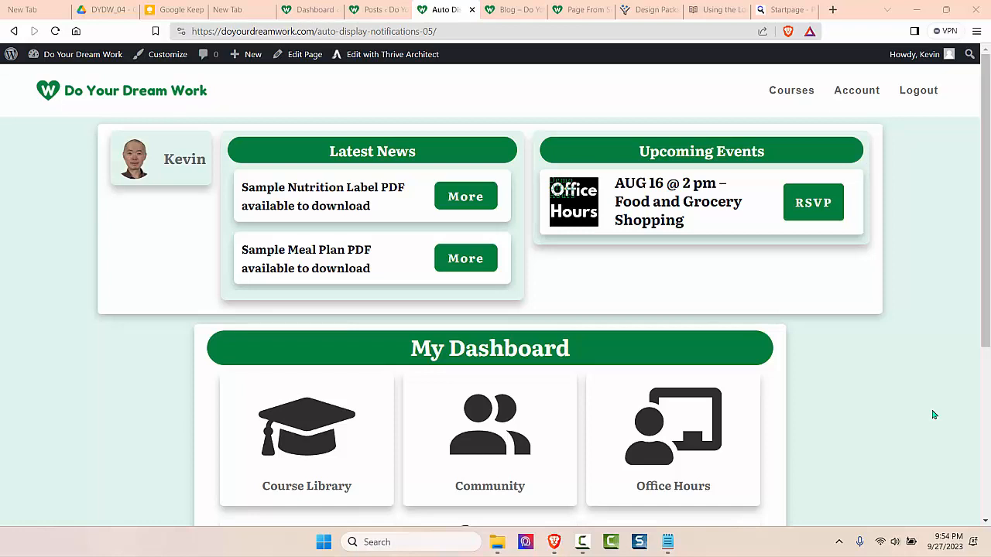
# - Open the "AUG 9 @ 2 pm – Meal Planning" post for editing and insert a List block in its body
pyautogui.hotkey('ctrl', 'shift', 'Tab')
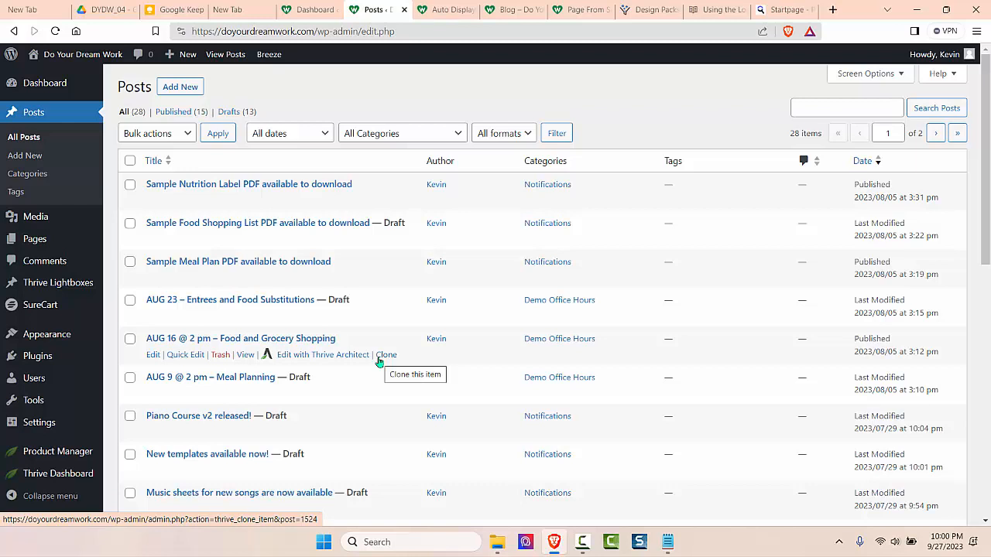
pyautogui.click(260, 380)
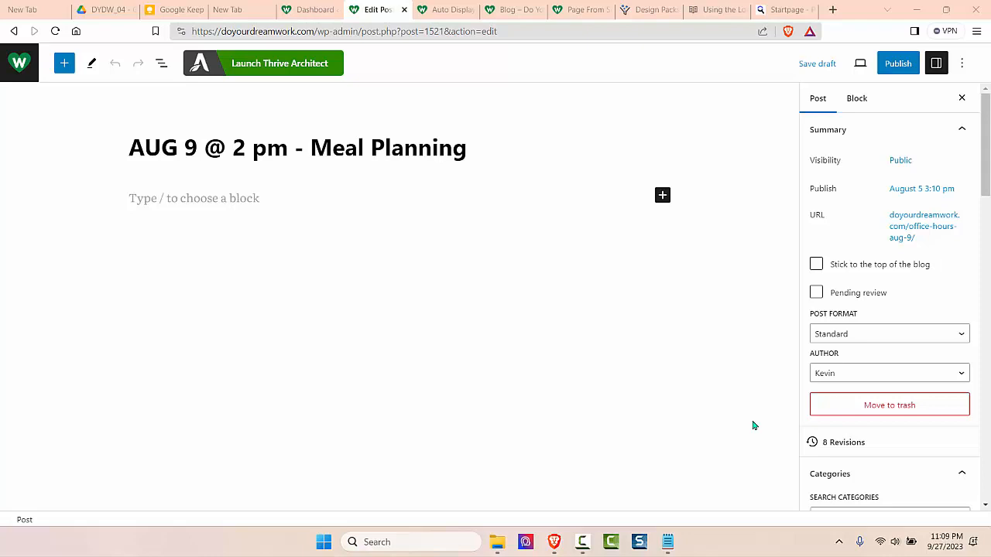
pyautogui.click(64, 63)
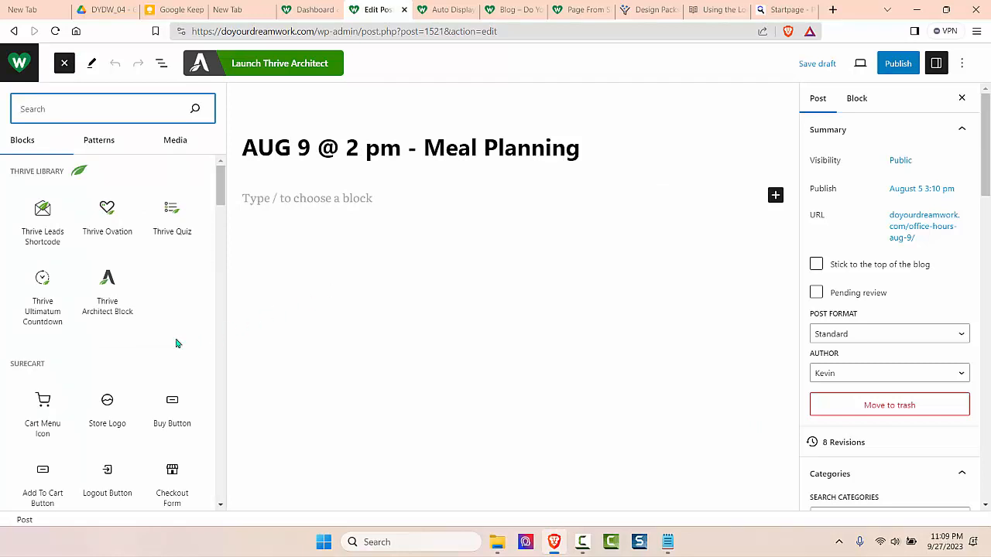
pyautogui.scroll(-5, 177, 343)
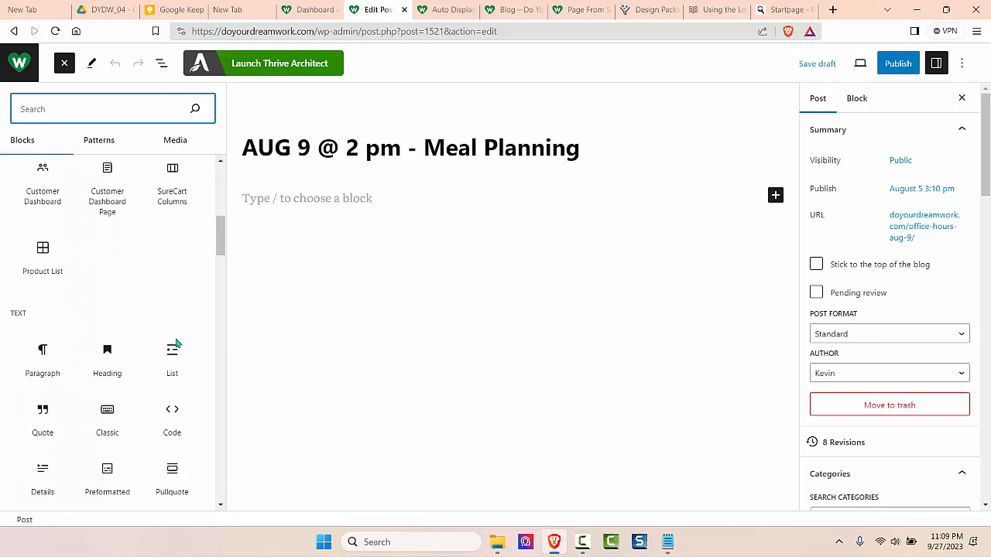
pyautogui.scroll(-3, 177, 343)
pyautogui.click(173, 224)
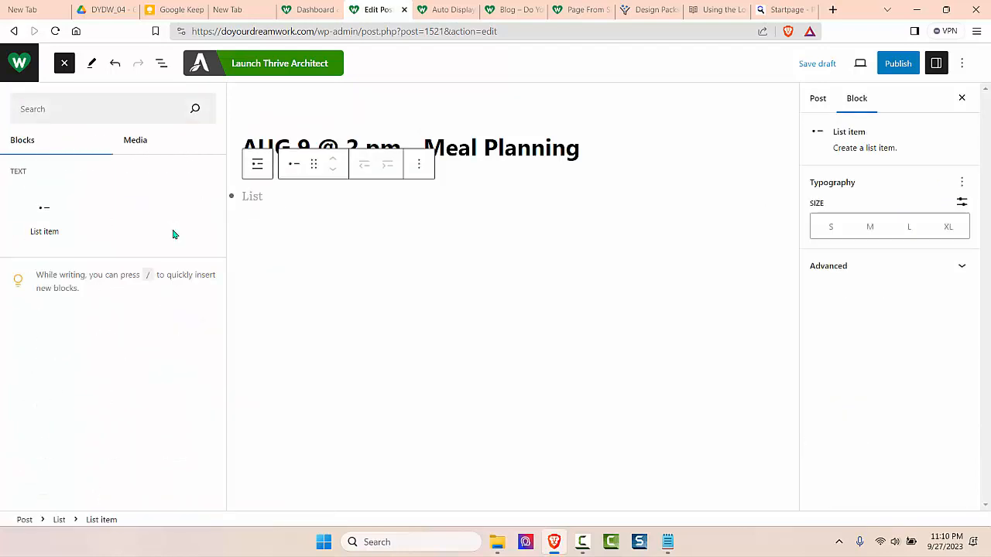
# - Enter the list items "Importance", "Make plan 3 weeks in advance" and "Supplies:" in the Meal Planning post
pyautogui.click(303, 201)
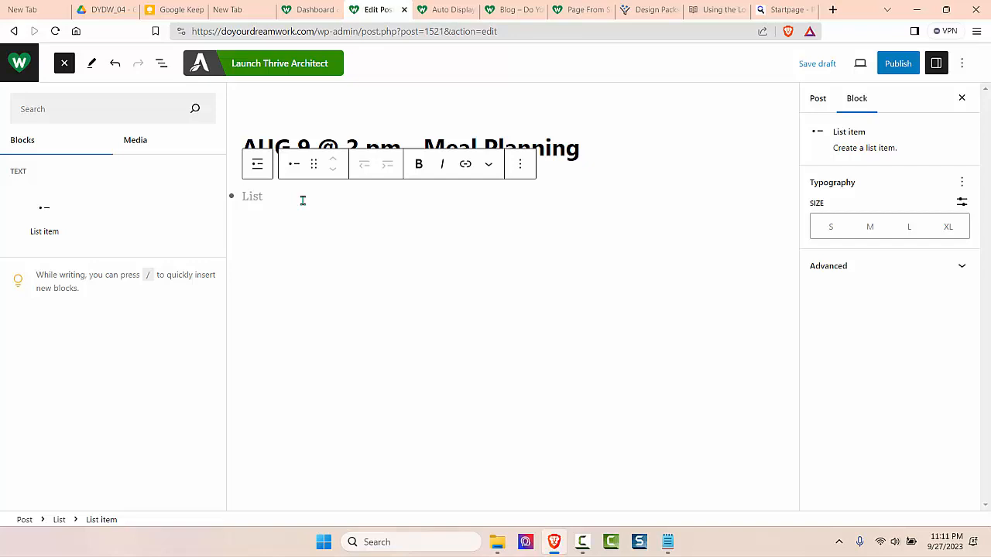
pyautogui.write('Import')
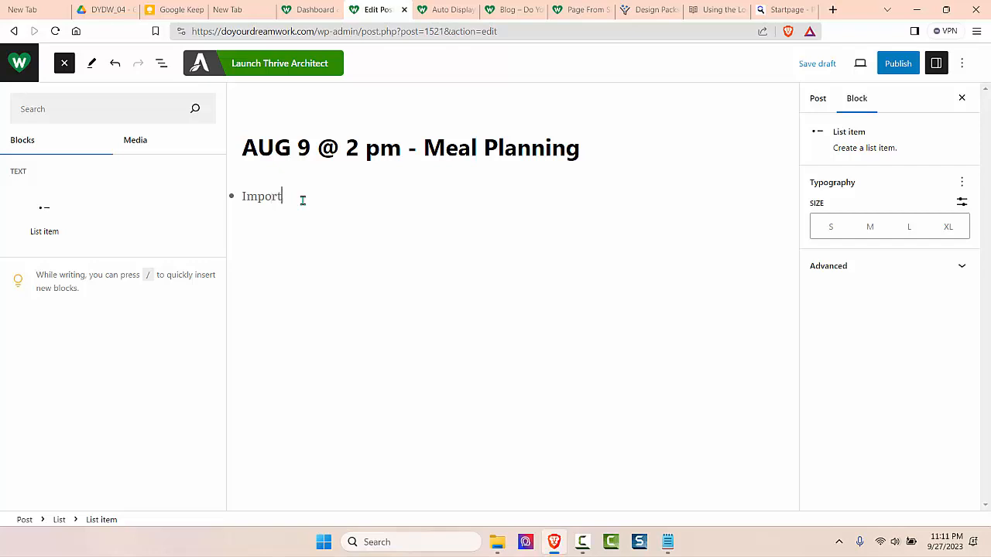
pyautogui.write('ance')
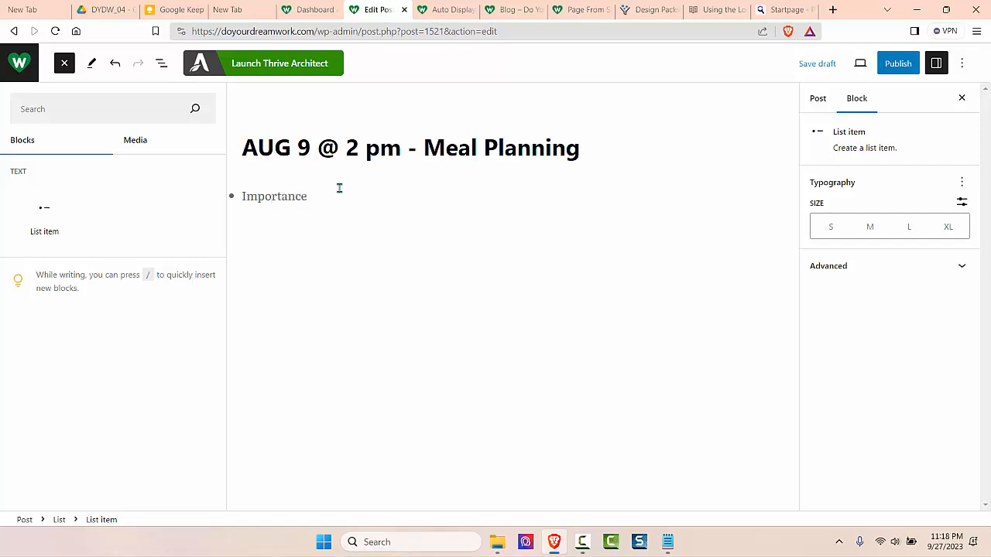
pyautogui.press('Return')
pyautogui.write('Make plan 3 weeks in a')
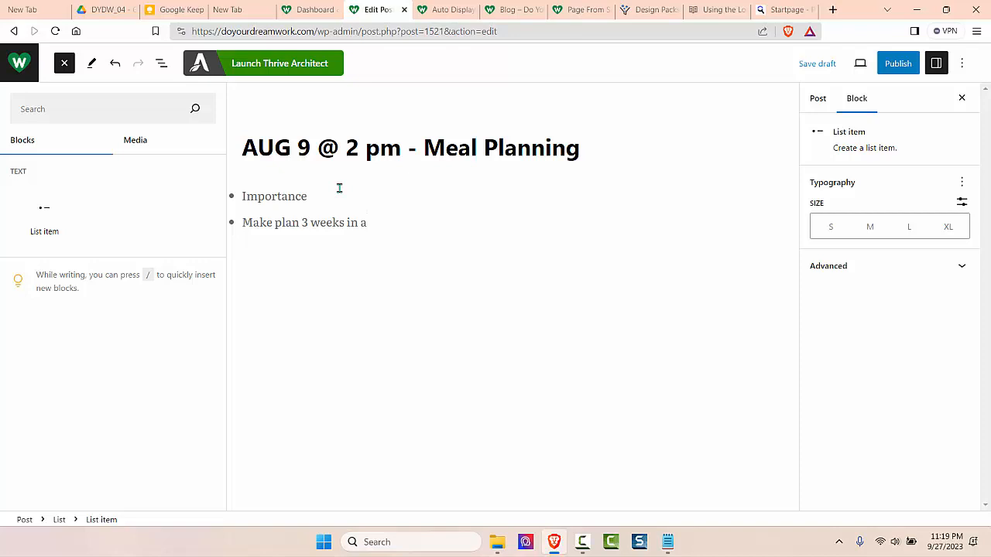
pyautogui.write('dvance')
pyautogui.press('Return')
pyautogui.write('Supplie')
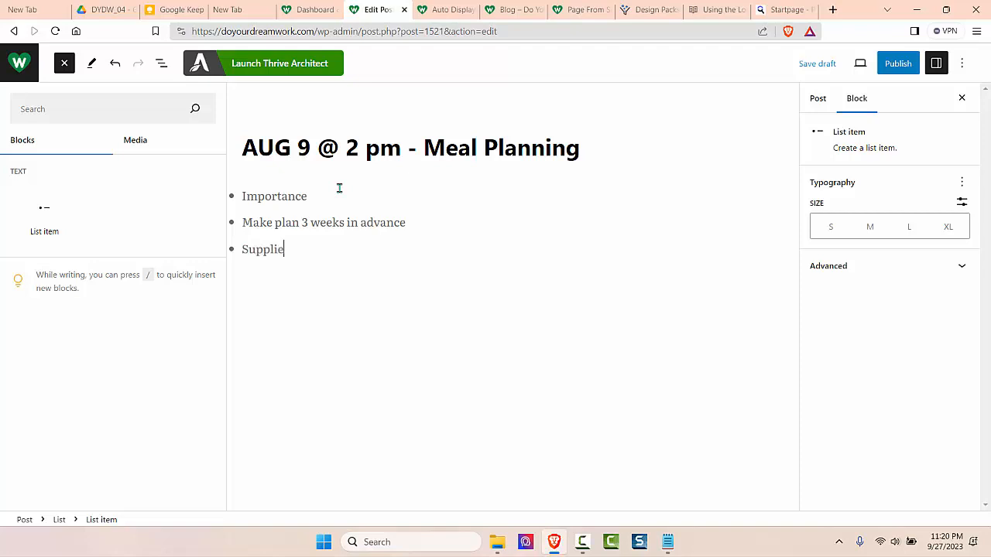
pyautogui.write('s:')
# - Add the indented sub-items "Containers" and "Utensils" under "Supplies:"
pyautogui.press('Return')
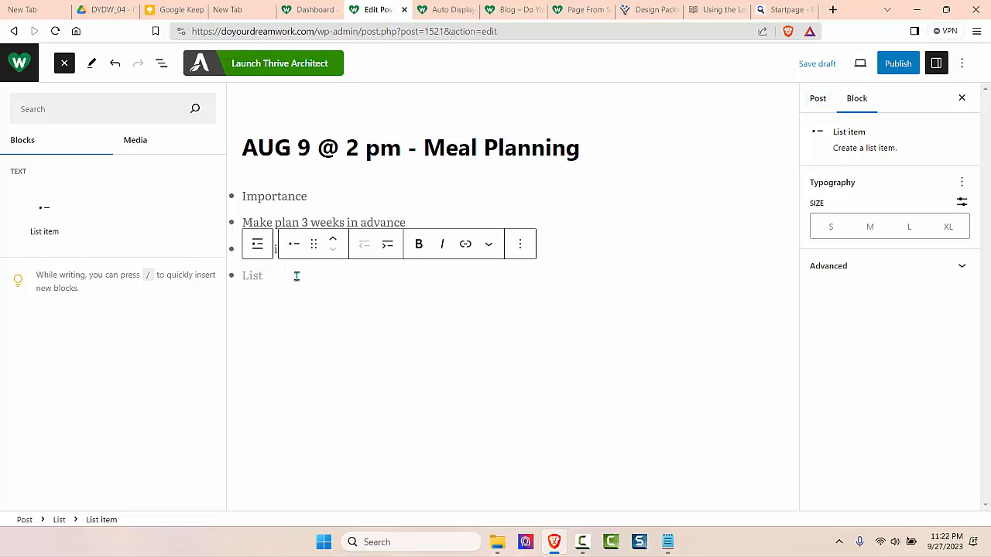
pyautogui.click(387, 244)
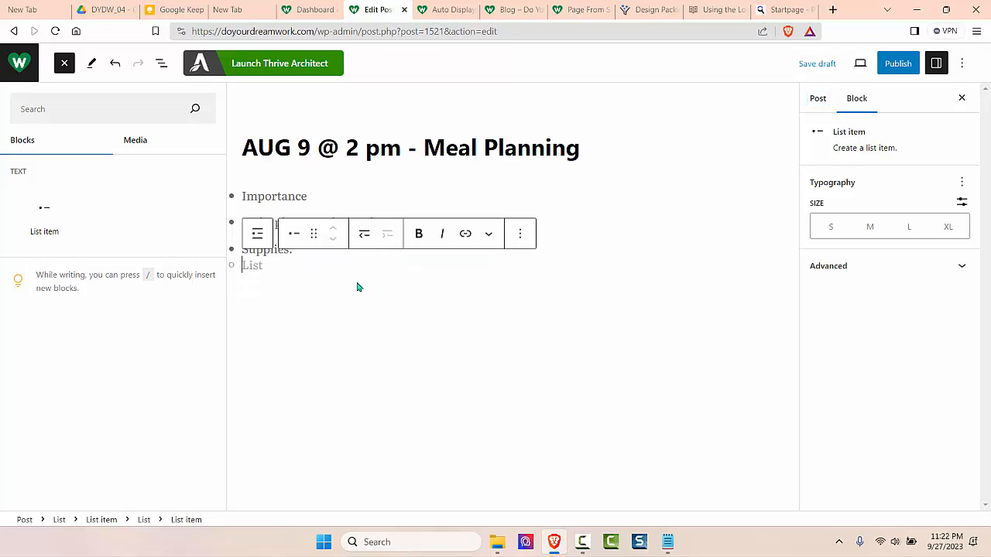
pyautogui.write('Containers')
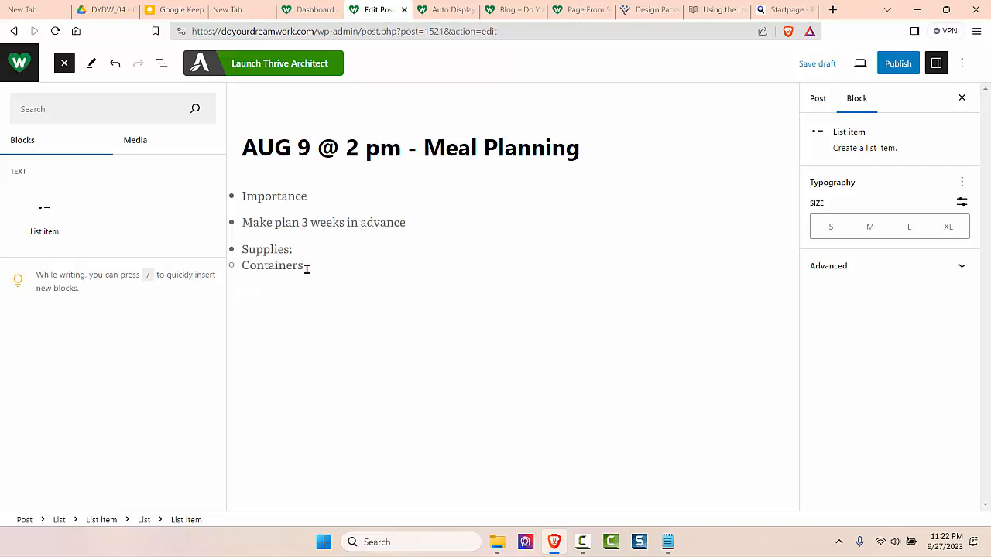
pyautogui.press('Return')
pyautogui.write('Utensils')
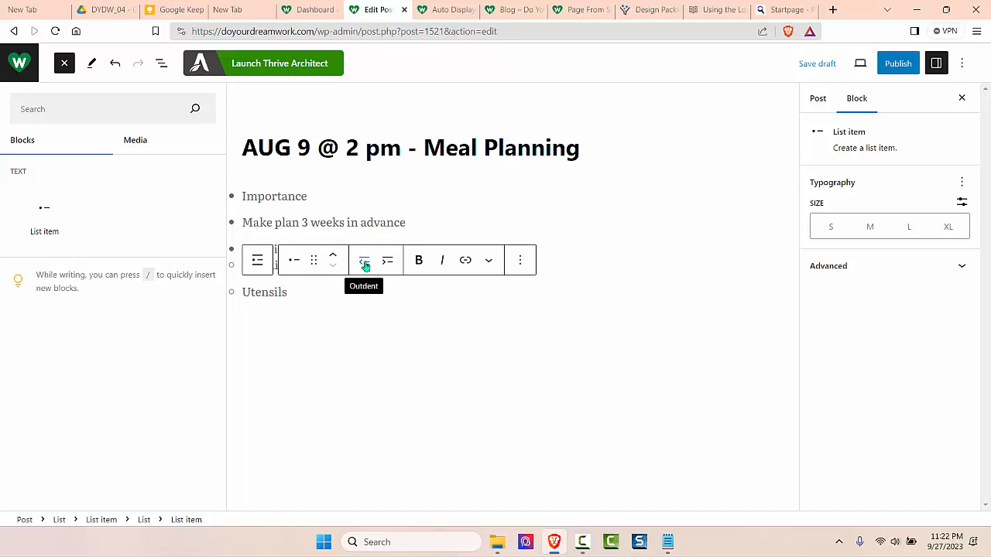
# - Add an empty list item after "Utensils", outdent it to the main bullet level, and deselect the list
pyautogui.click(364, 261)
pyautogui.hotkey('ctrl', 'z')
pyautogui.press('Return')
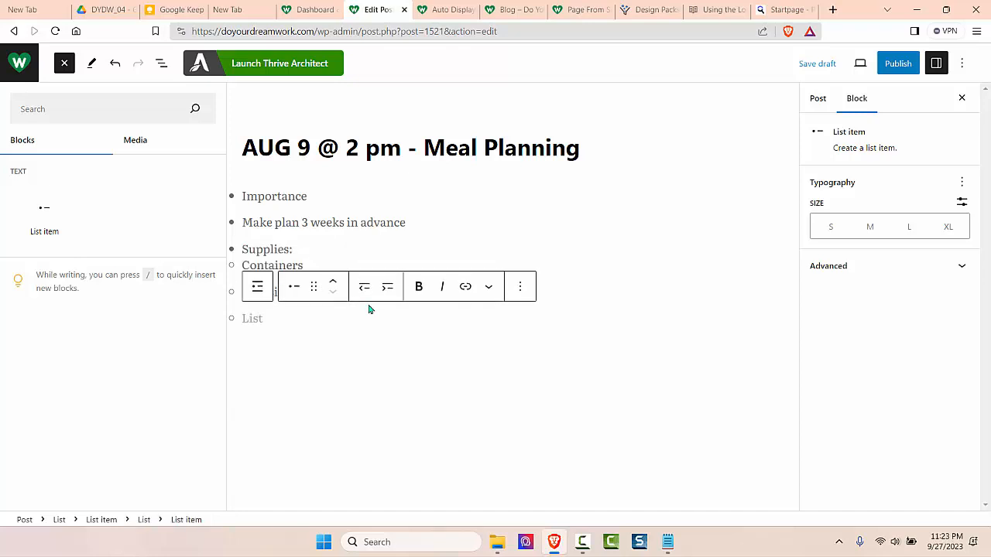
pyautogui.click(368, 295)
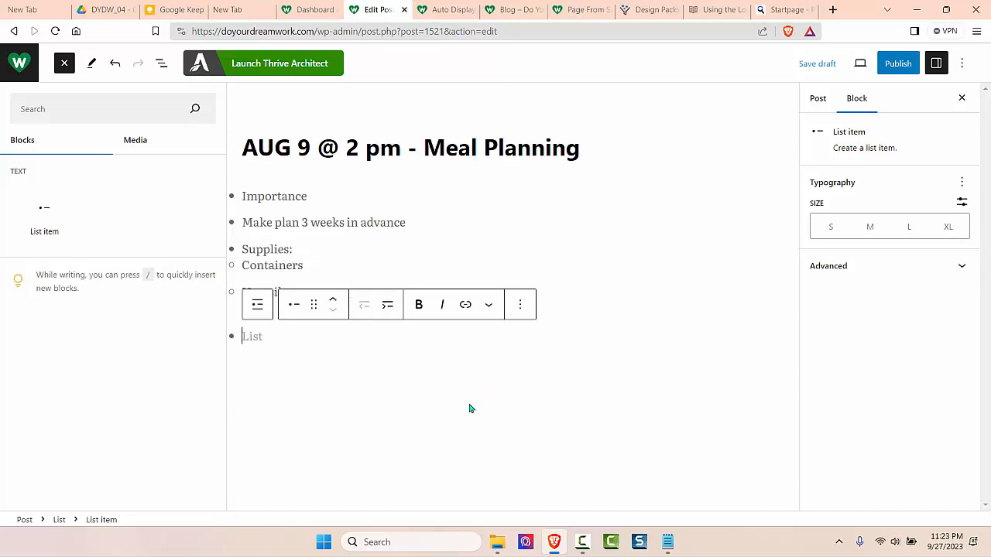
pyautogui.click(458, 439)
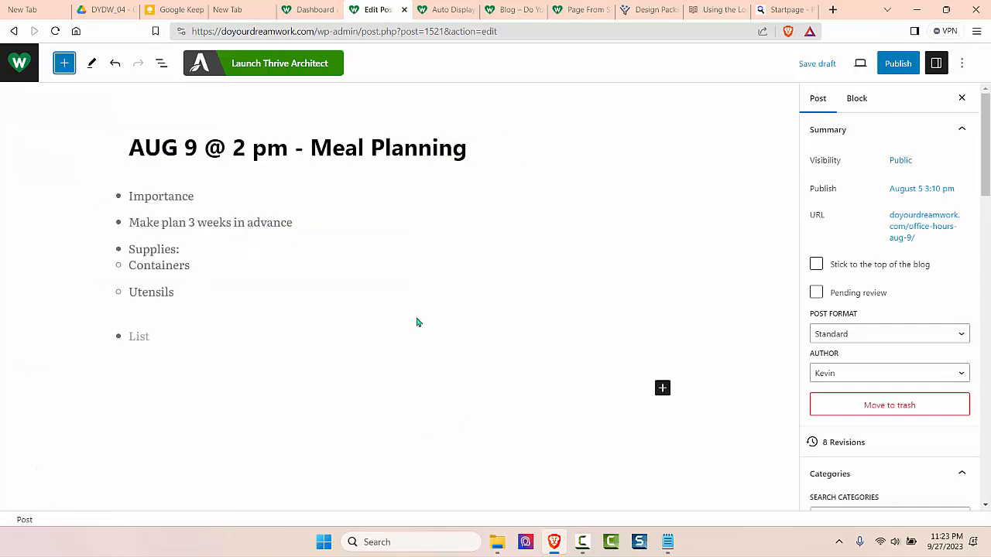
# - Fill the empty bullet with "Q & A" and add two bullets below it, each noting a question asked by a named member
pyautogui.click(409, 336)
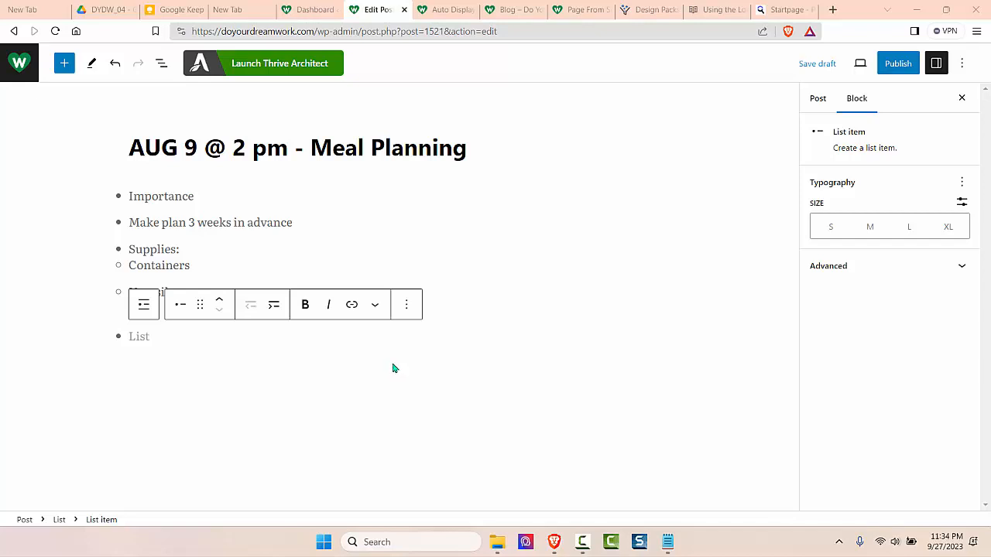
pyautogui.write('Q & A')
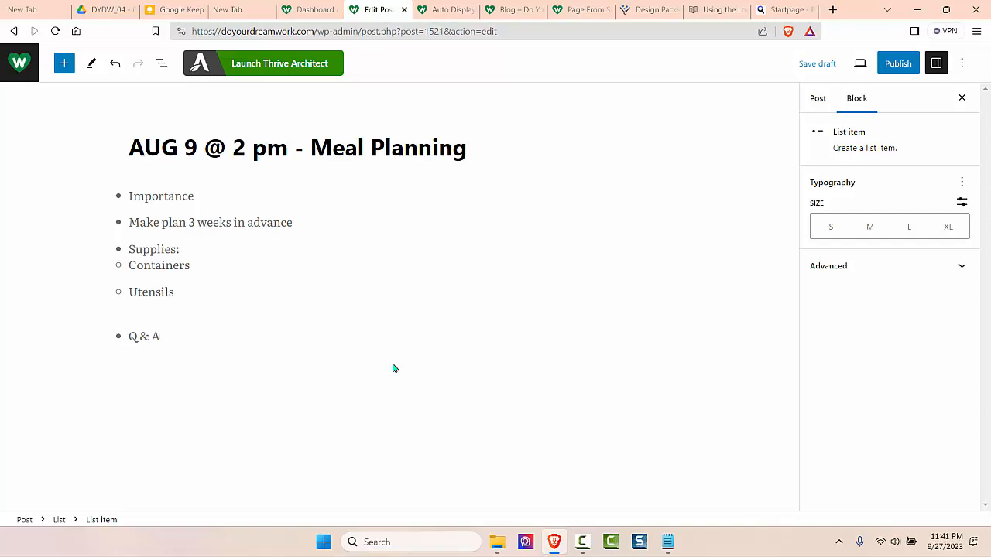
pyautogui.press('Return')
pyautogui.write('Bob asked this question.')
pyautogui.press('Return')
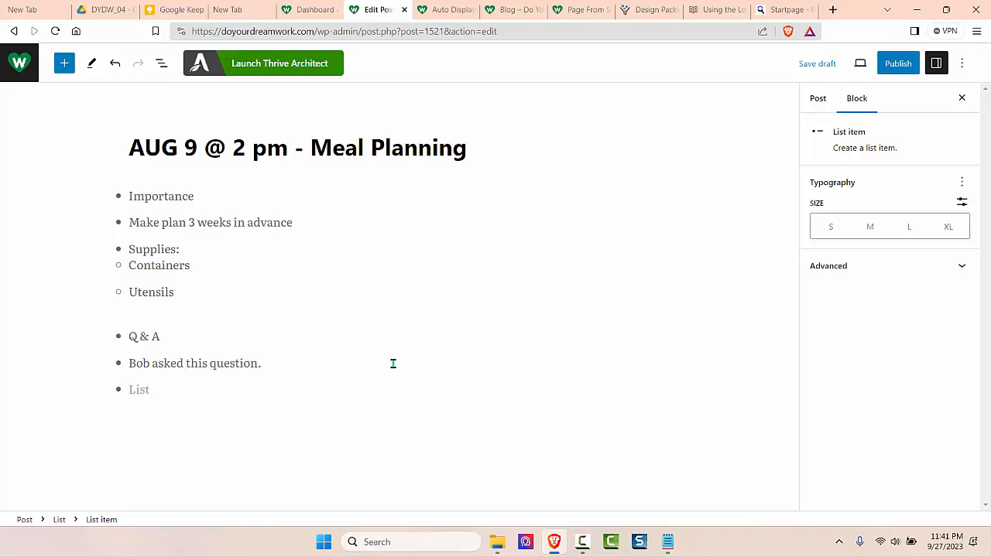
pyautogui.write('Susan asked this other question.')
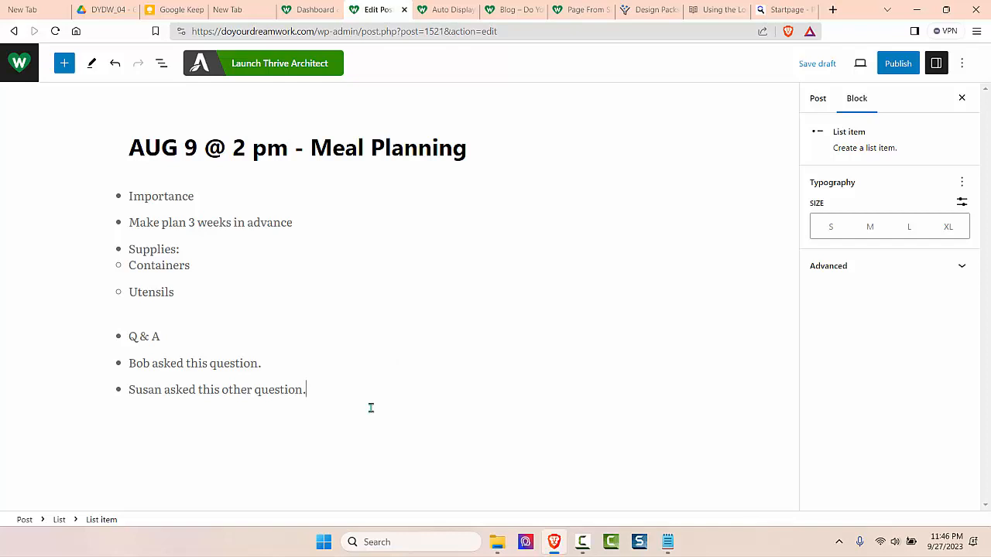
# - Add the list item "Members want to know about how to read nutrition labels." at the end of the list
pyautogui.press('Return')
pyautogui.write('Members want to know about how to read')
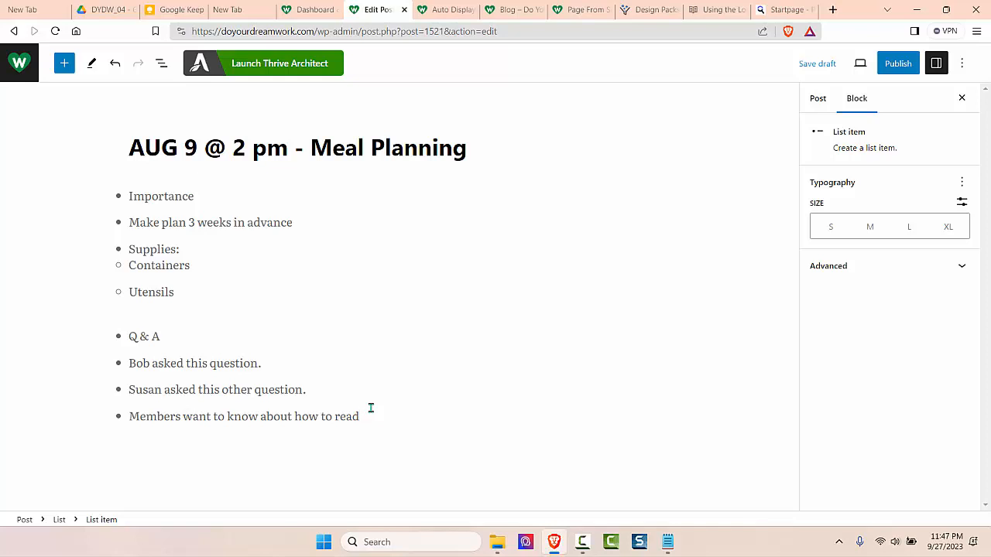
pyautogui.write('nutrition labels.')
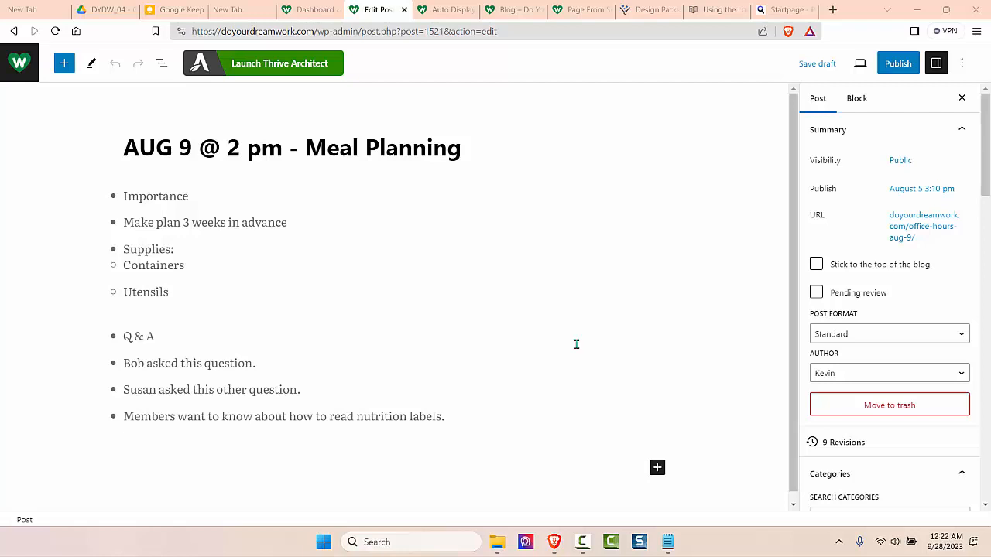
# - Switch to the cloned dashboard page and open it for editing in Thrive Architect
pyautogui.click(445, 11)
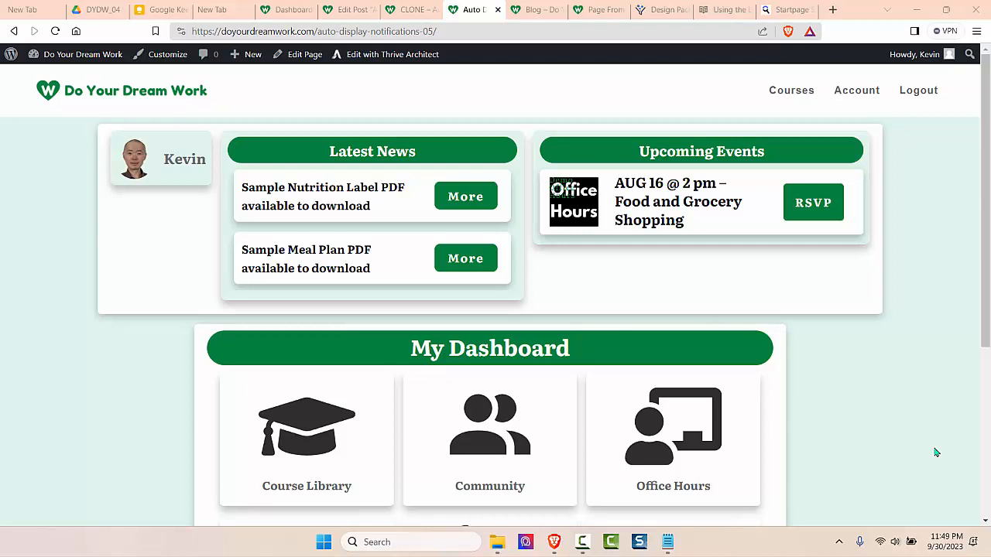
pyautogui.click(413, 12)
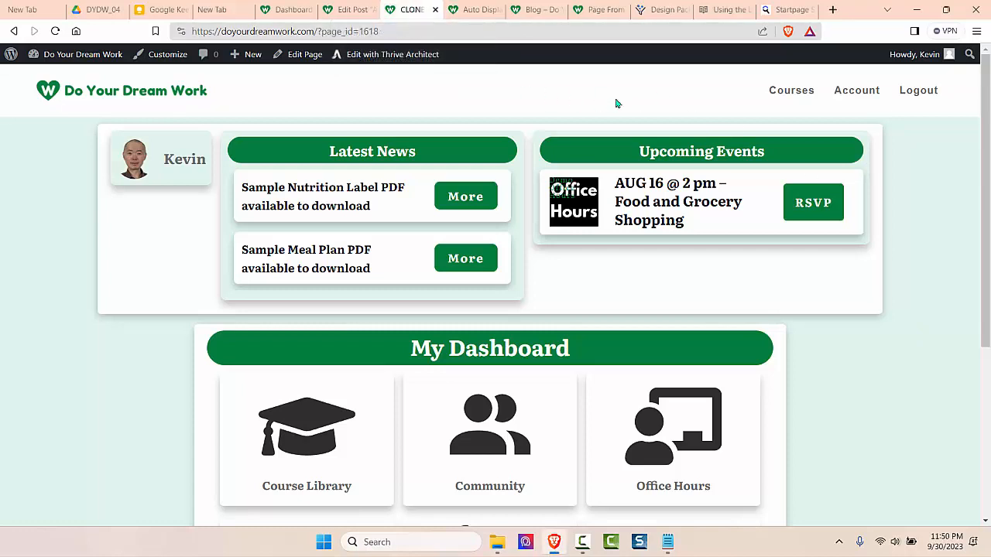
pyautogui.click(338, 55)
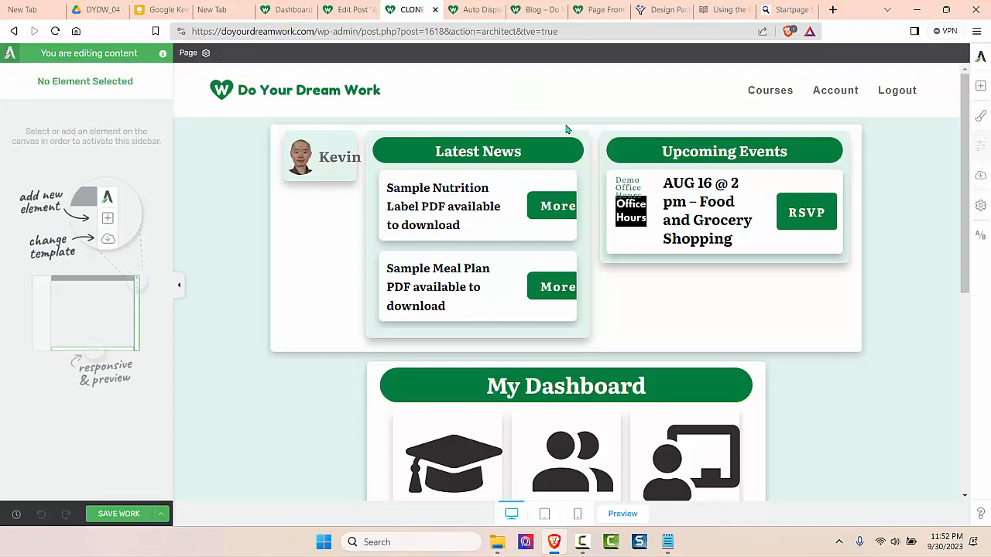
# - Delete the existing post list under the "Upcoming Events" heading and place a new Post List element there
pyautogui.click(755, 198)
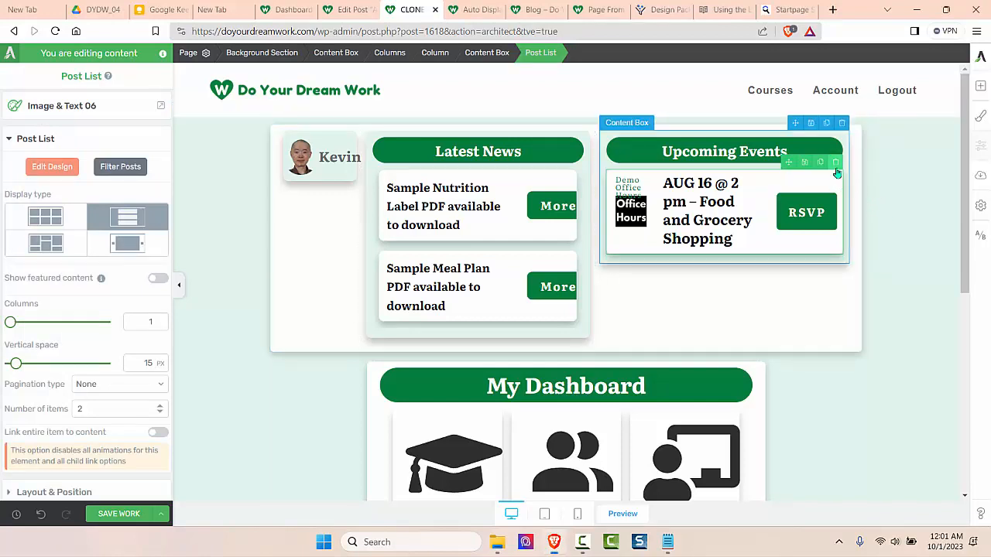
pyautogui.click(836, 164)
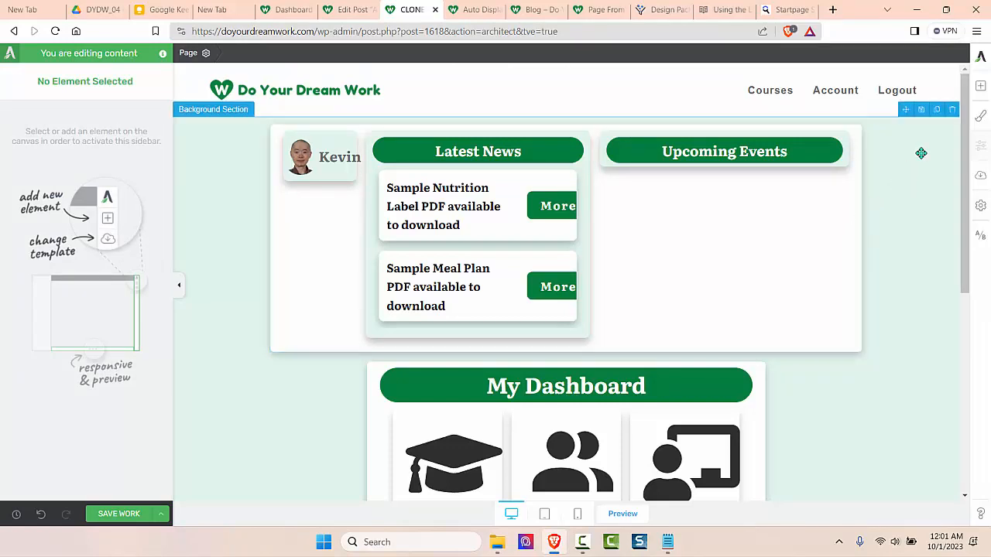
pyautogui.click(981, 88)
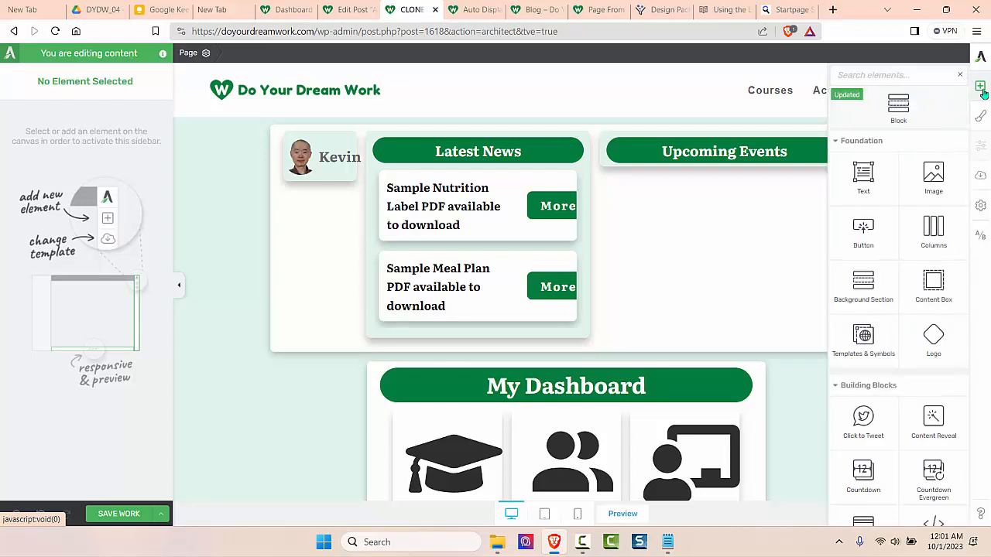
pyautogui.scroll(-3, 879, 250)
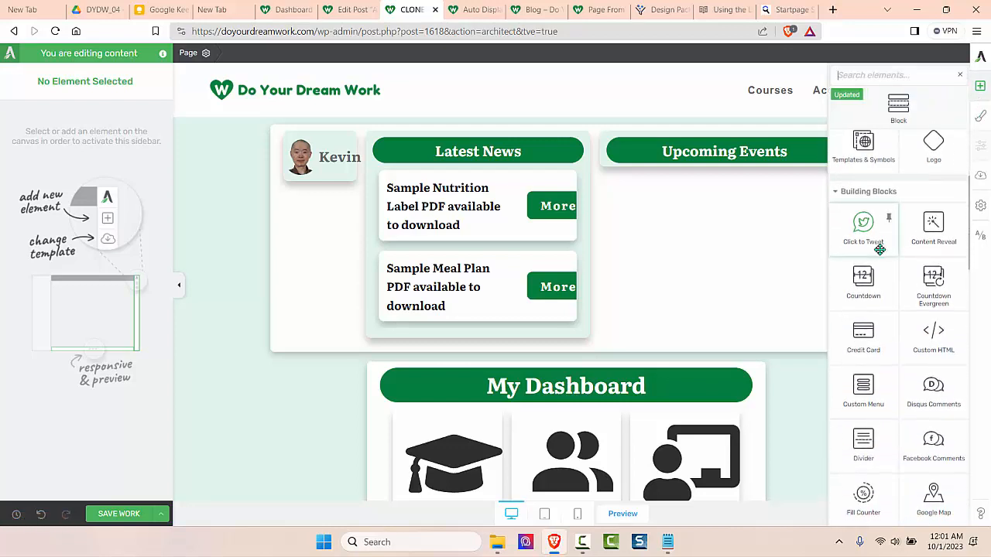
pyautogui.scroll(-4, 880, 249)
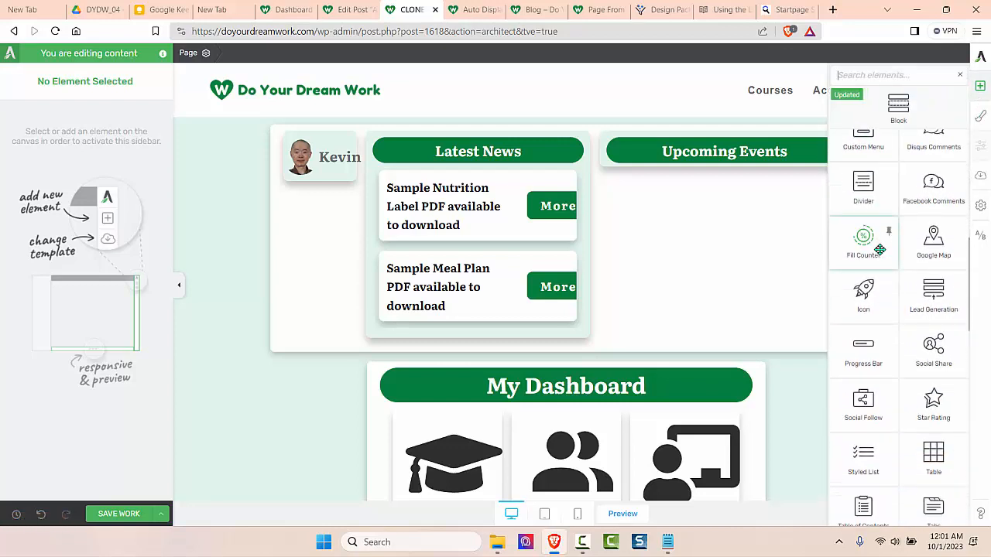
pyautogui.scroll(-4, 879, 249)
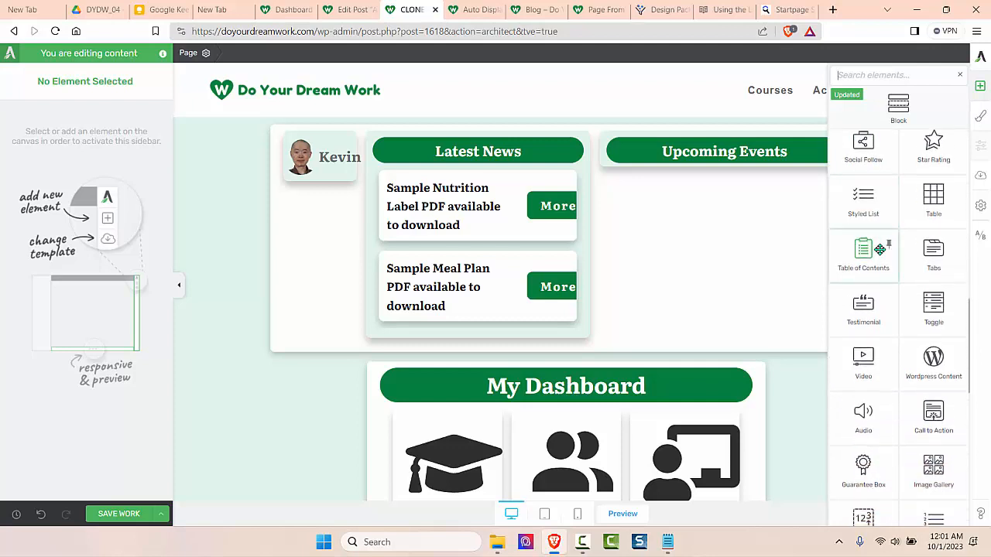
pyautogui.scroll(-5, 879, 249)
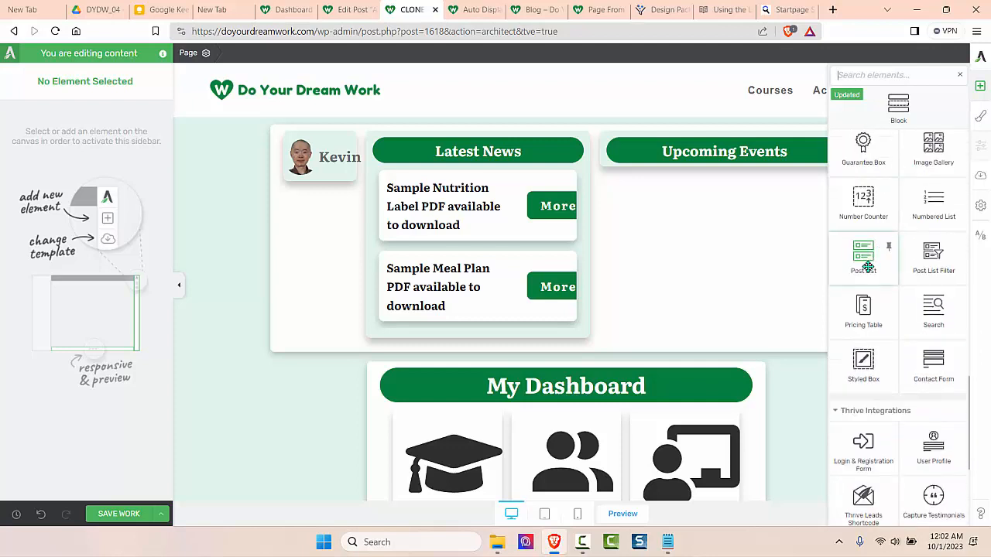
pyautogui.moveTo(867, 258); pyautogui.dragTo(745, 164)
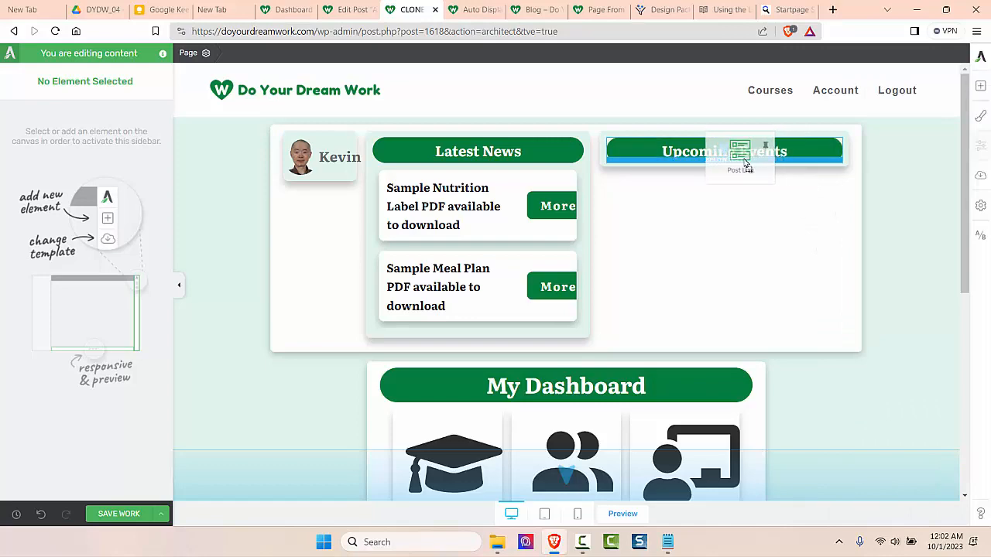
pyautogui.moveTo(745, 165); pyautogui.dragTo(747, 166)
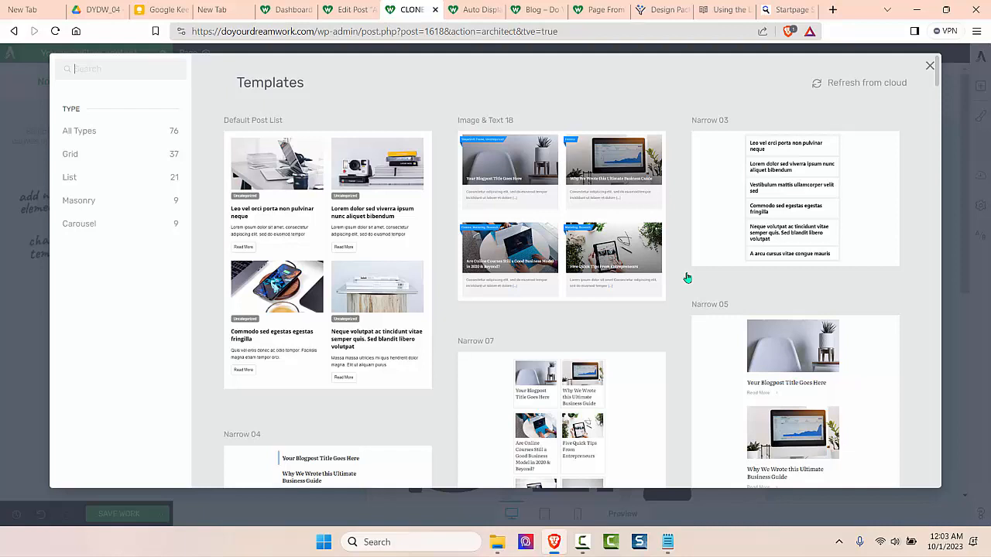
# - Apply the "Image & Text 06" template to the new post list
pyautogui.scroll(-4, 687, 277)
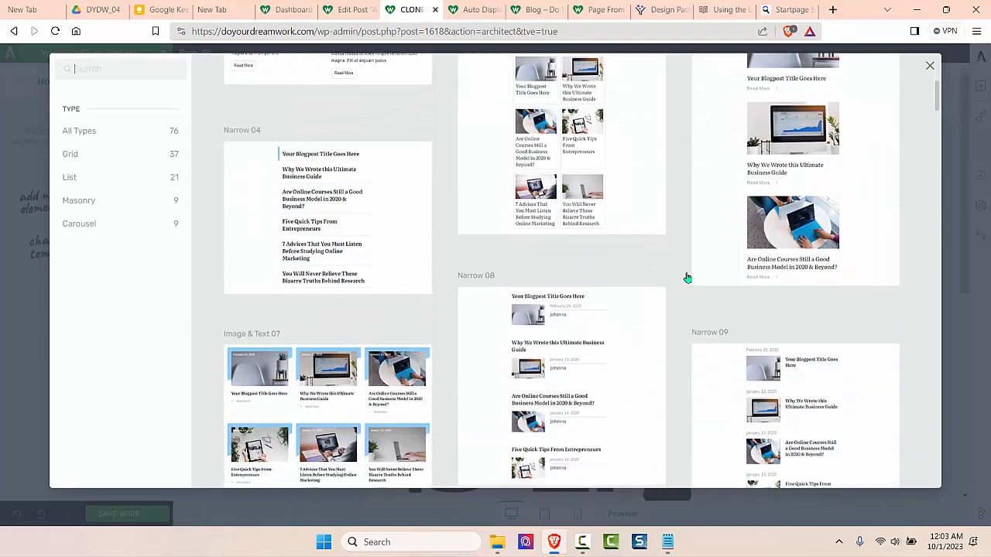
pyautogui.scroll(-6, 686, 277)
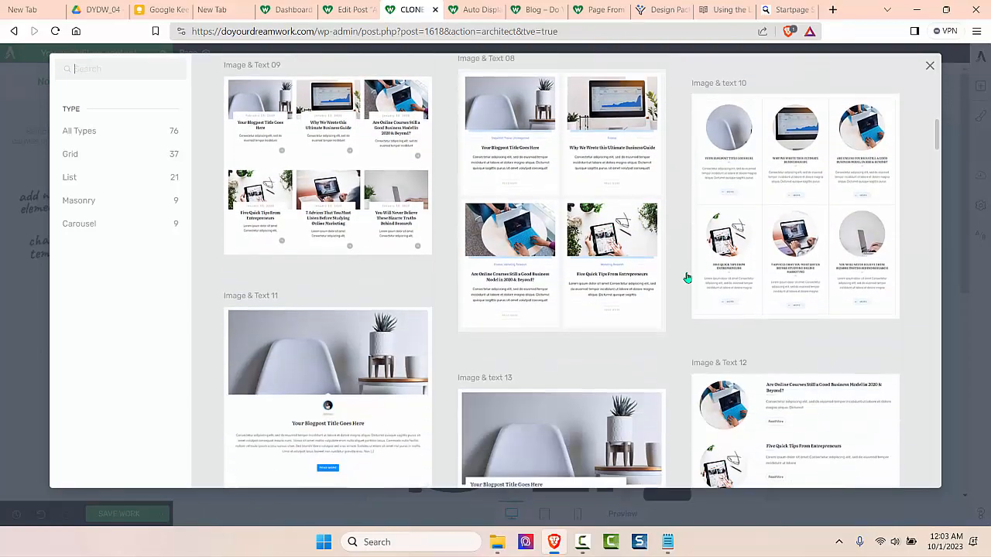
pyautogui.scroll(-7, 687, 277)
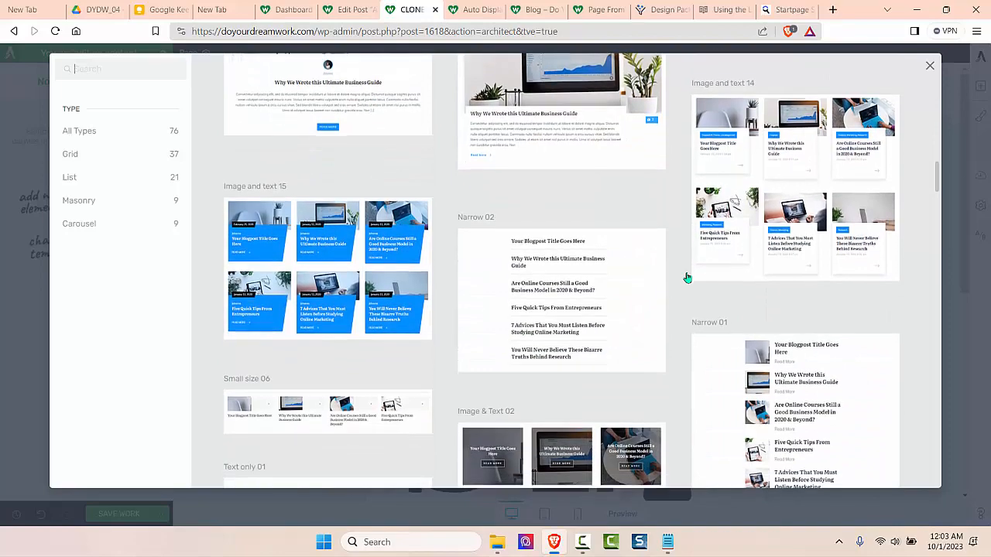
pyautogui.scroll(-8, 687, 277)
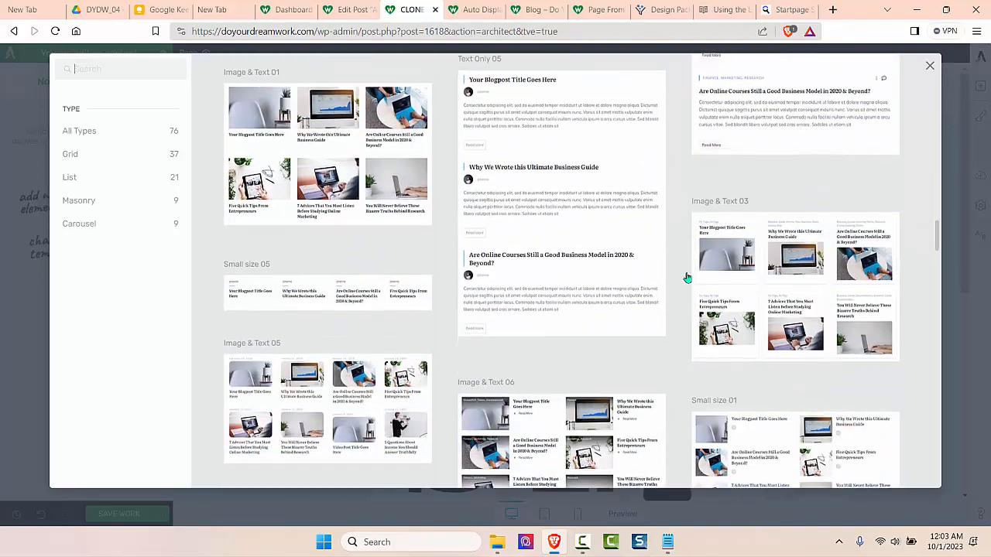
pyautogui.scroll(-3, 687, 277)
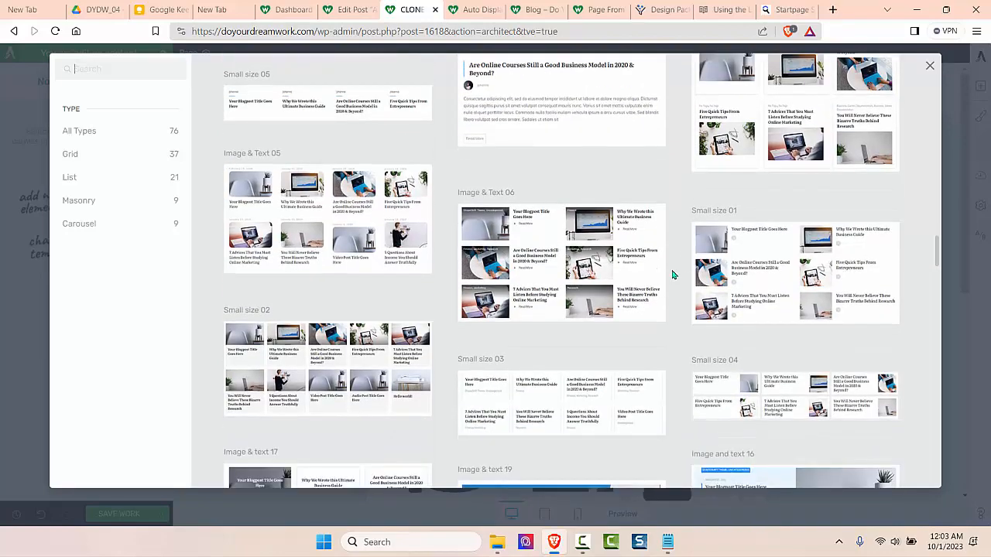
pyautogui.click(605, 265)
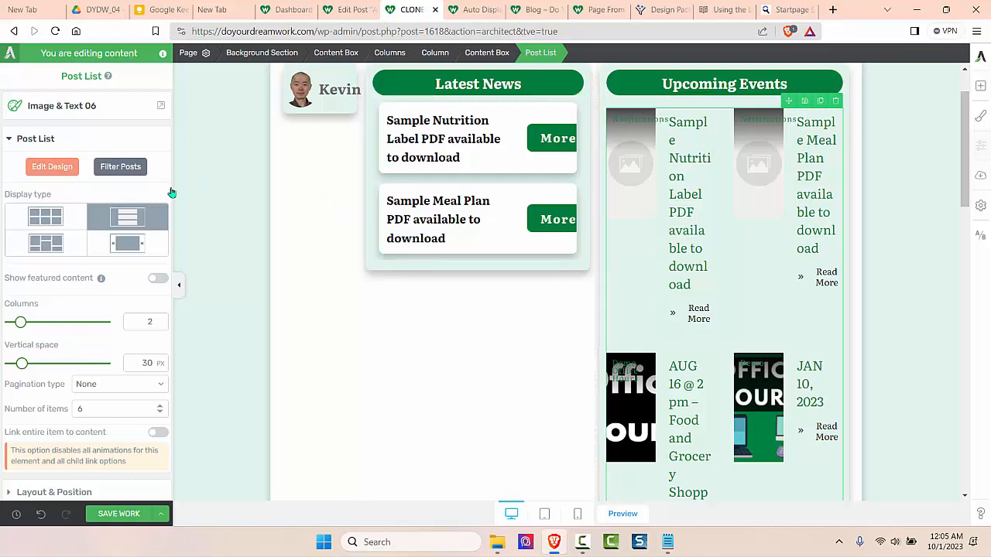
# - Add a filtering rule to the post list that displays posts in at least one of the categories, with "Demo Office Hours" chosen
pyautogui.click(129, 172)
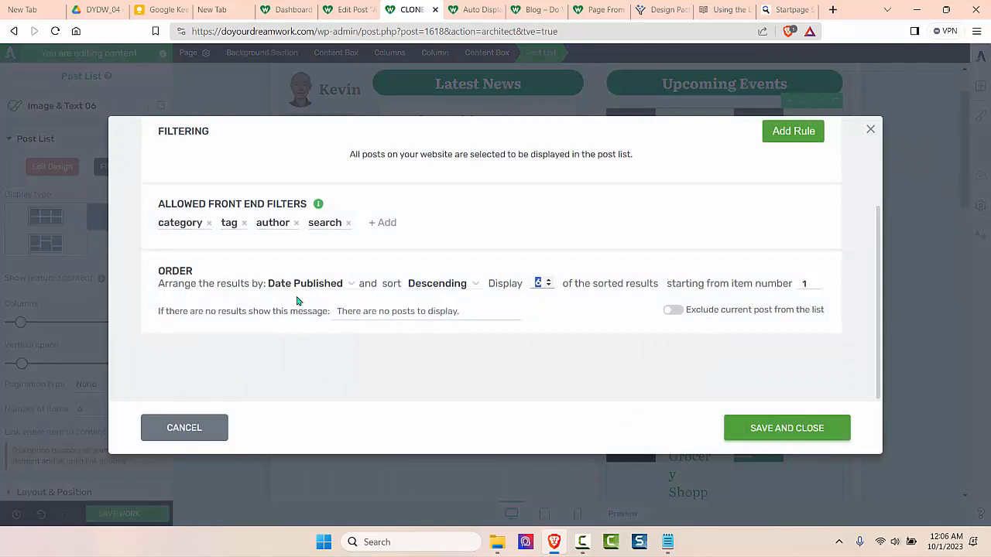
pyautogui.scroll(1, 296, 301)
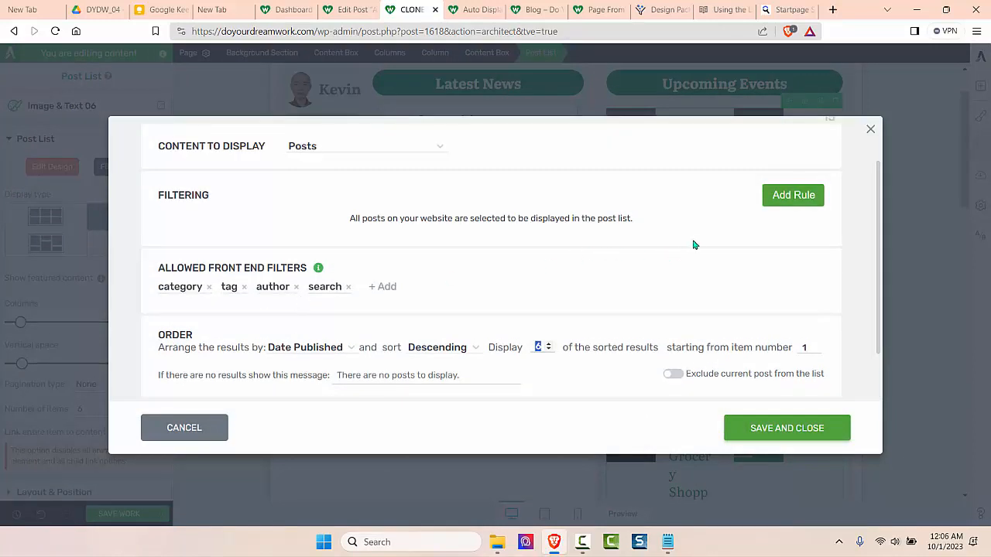
pyautogui.click(793, 198)
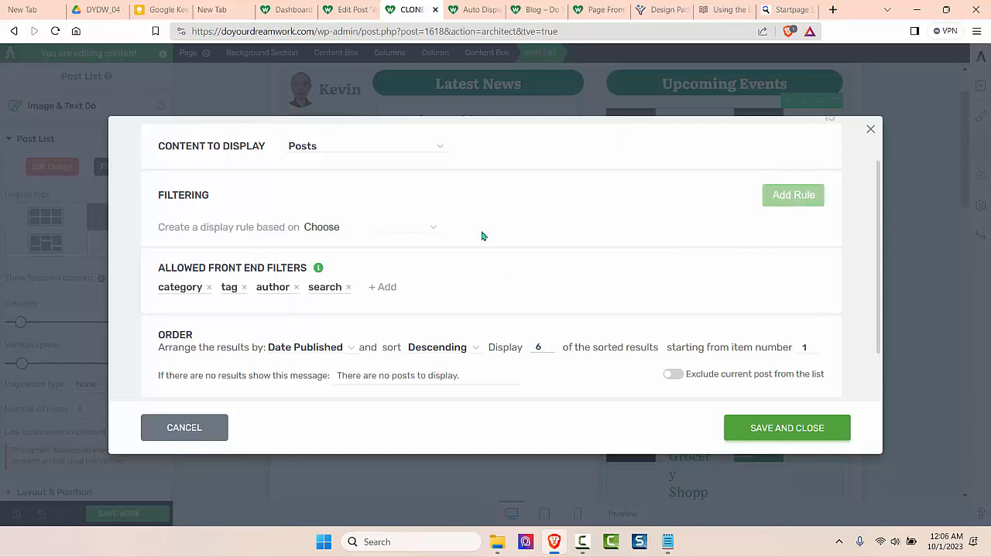
pyautogui.click(437, 234)
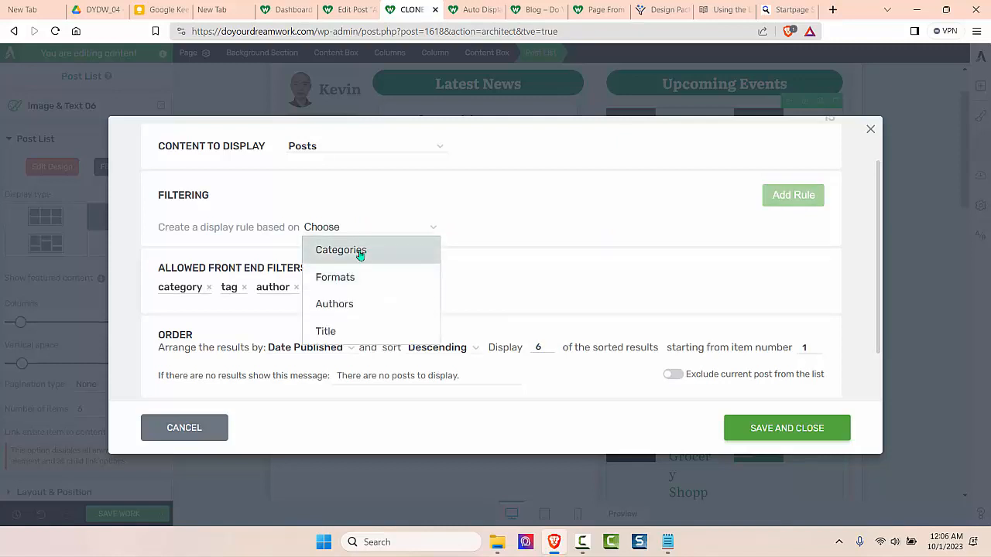
pyautogui.click(359, 251)
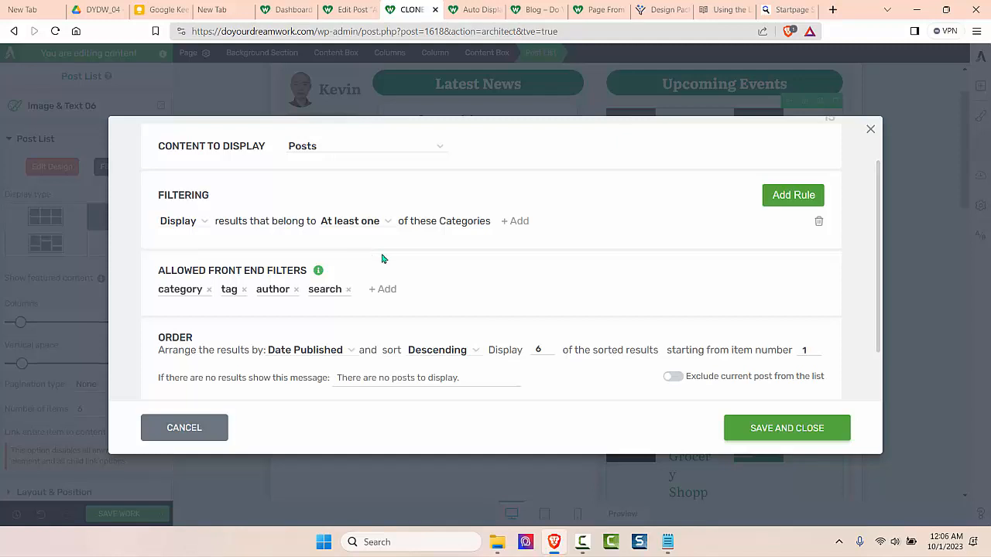
pyautogui.click(519, 223)
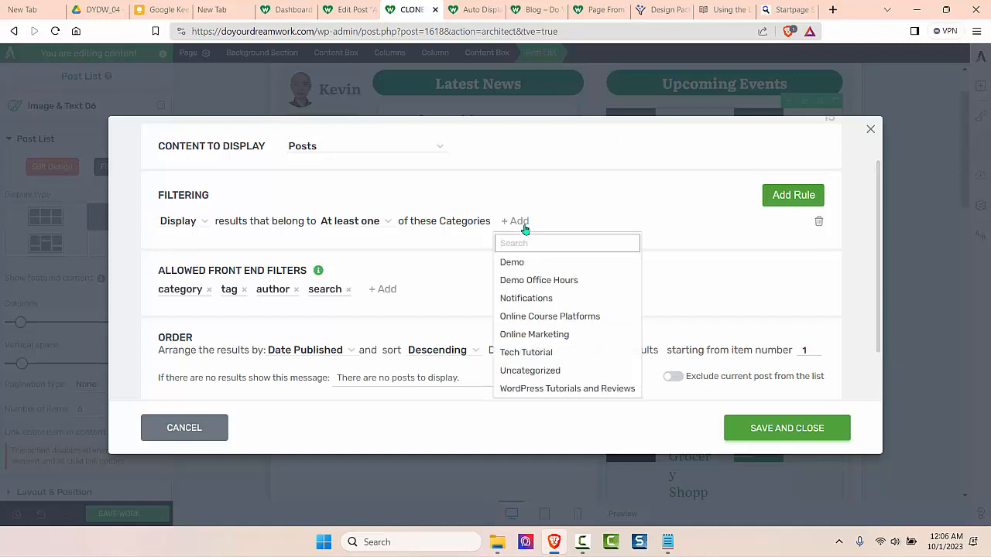
pyautogui.click(543, 281)
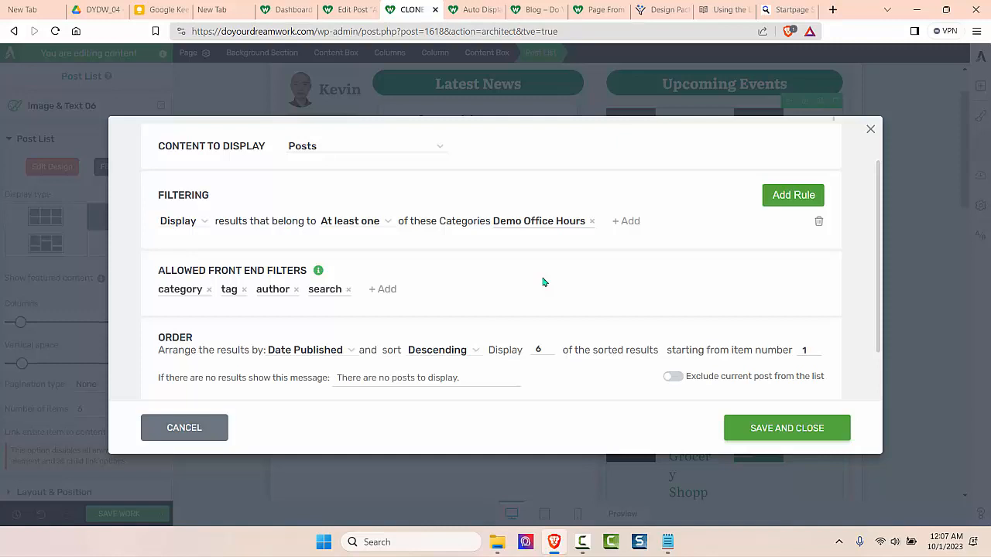
# - Limit the post list to 2 results, clear its no-results message, and save the filter settings
pyautogui.doubleClick(538, 350)
pyautogui.write('2')
pyautogui.click(465, 378)
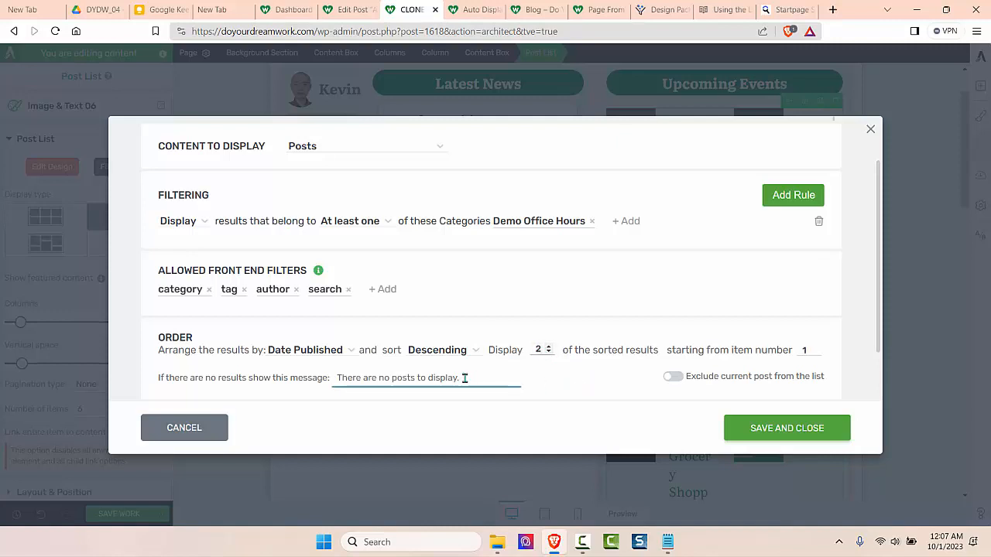
pyautogui.tripleClick(464, 377)
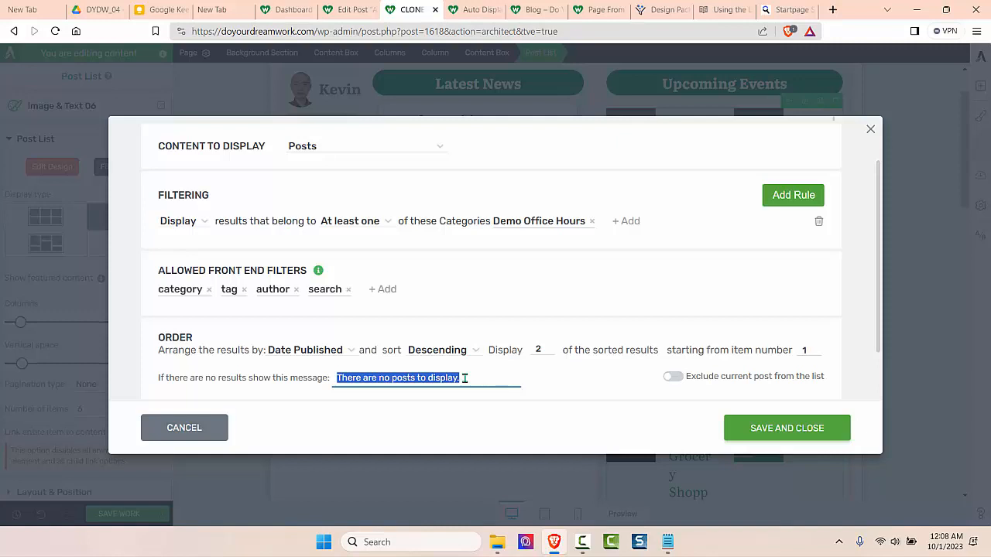
pyautogui.press('BackSpace')
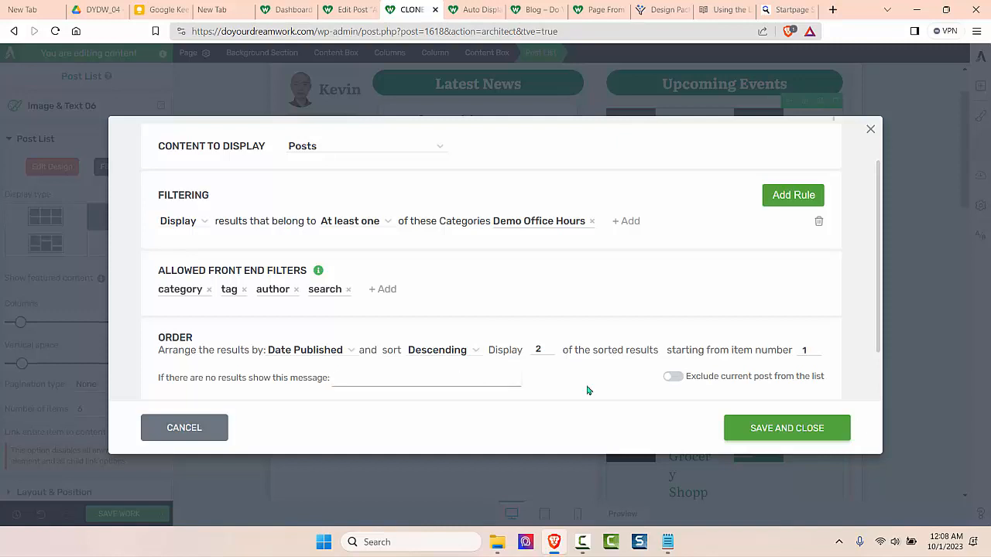
pyautogui.click(799, 435)
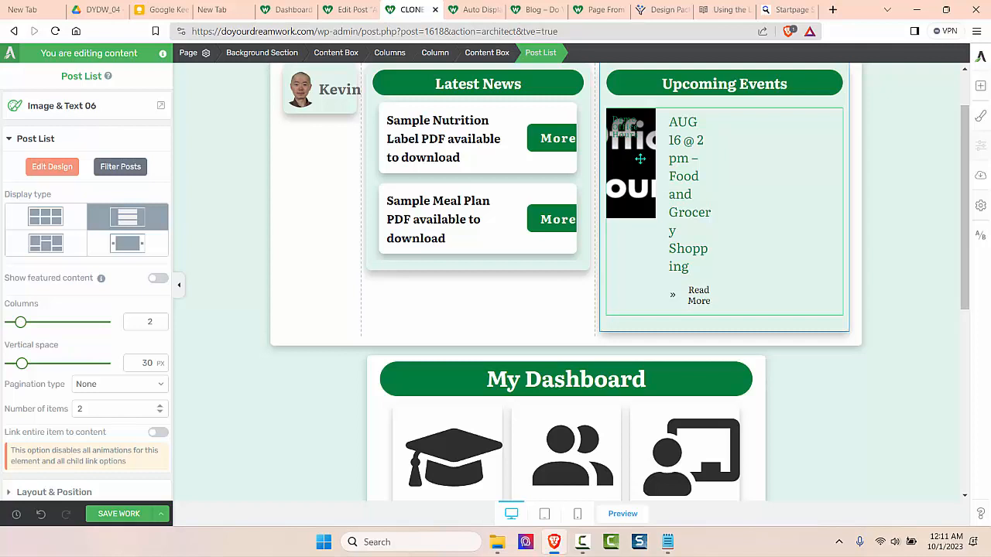
# - Open the Upcoming Events post list design for editing and widen the column holding the event image
pyautogui.click(51, 167)
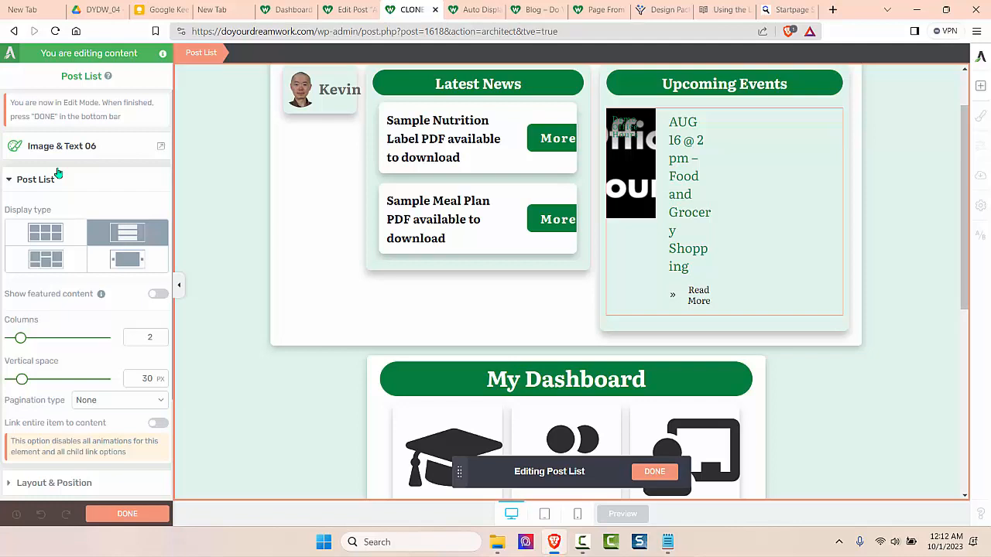
pyautogui.click(641, 147)
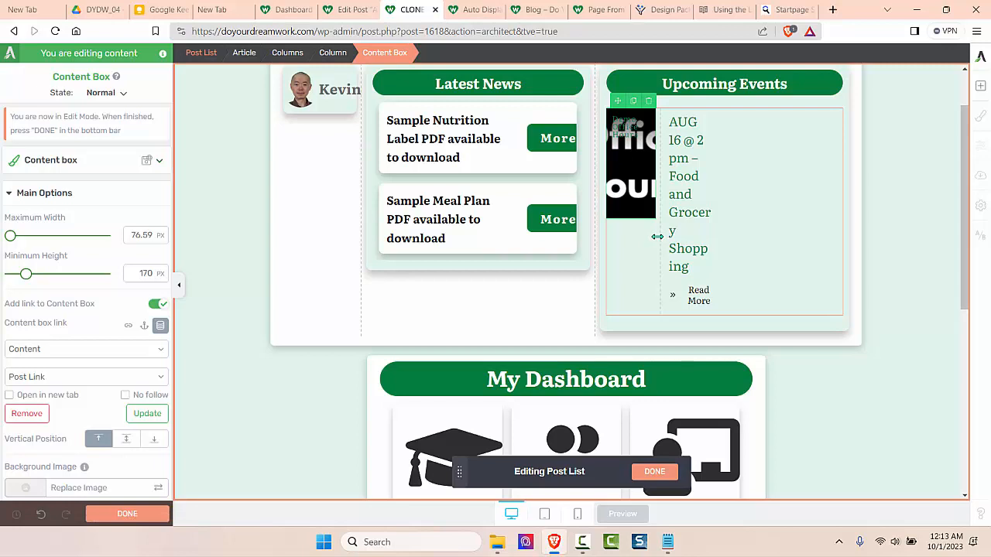
pyautogui.moveTo(655, 236); pyautogui.dragTo(719, 243)
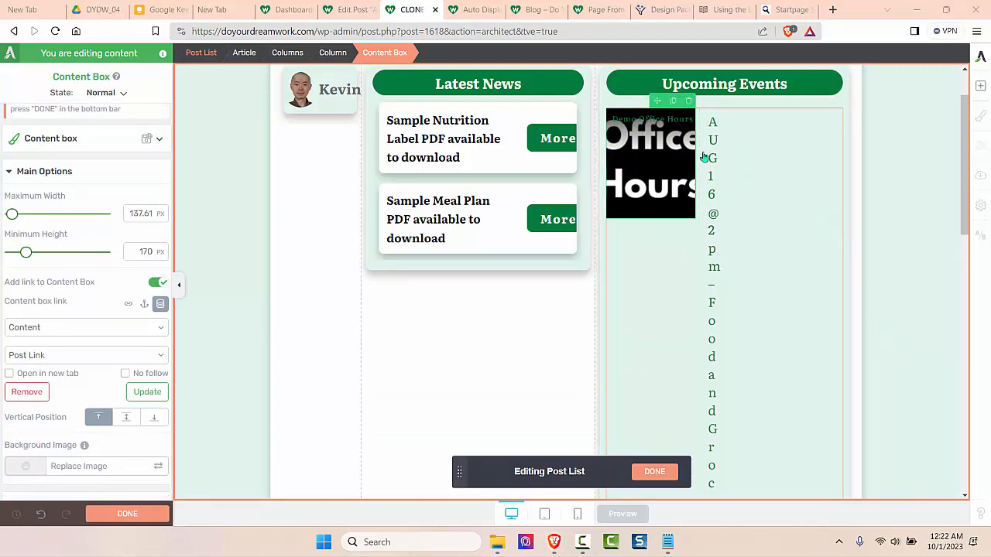
# - Delete the background-image content box and the "Demo Office Hours" category text from the post list item's first column
pyautogui.click(688, 101)
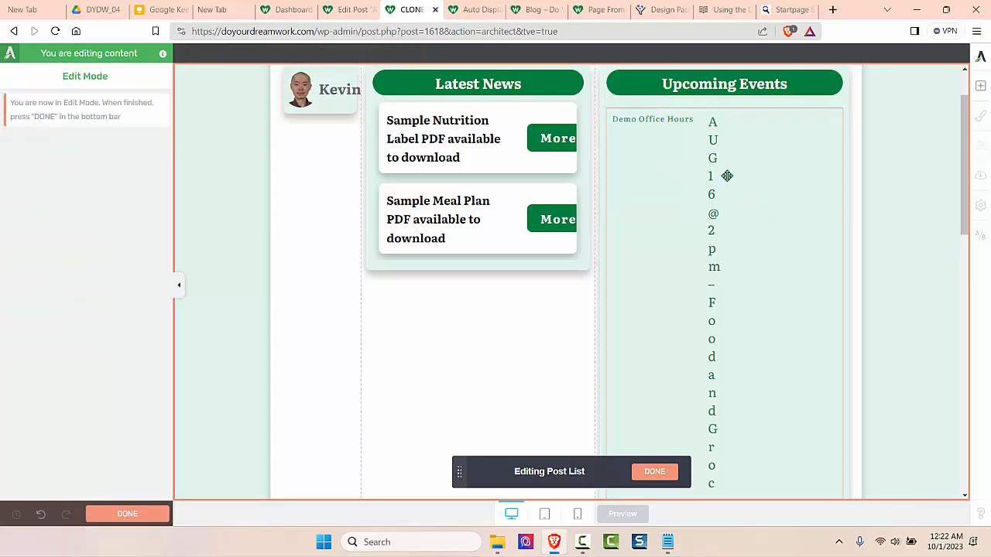
pyautogui.click(672, 119)
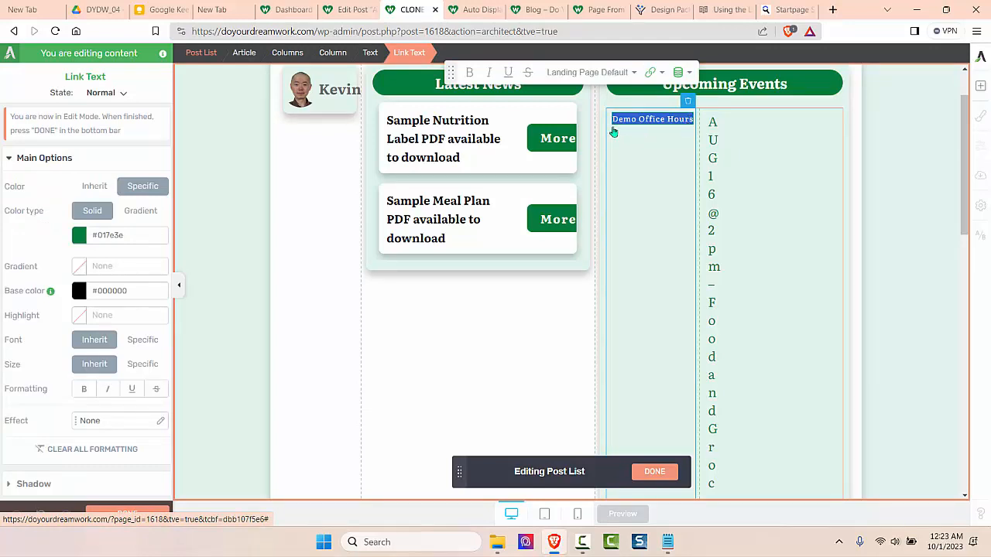
pyautogui.click(371, 54)
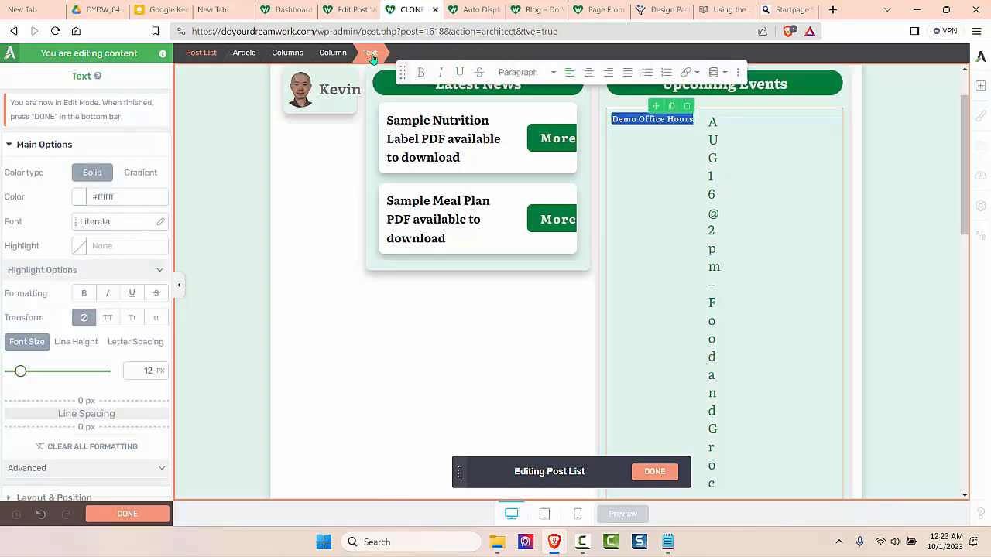
pyautogui.click(687, 102)
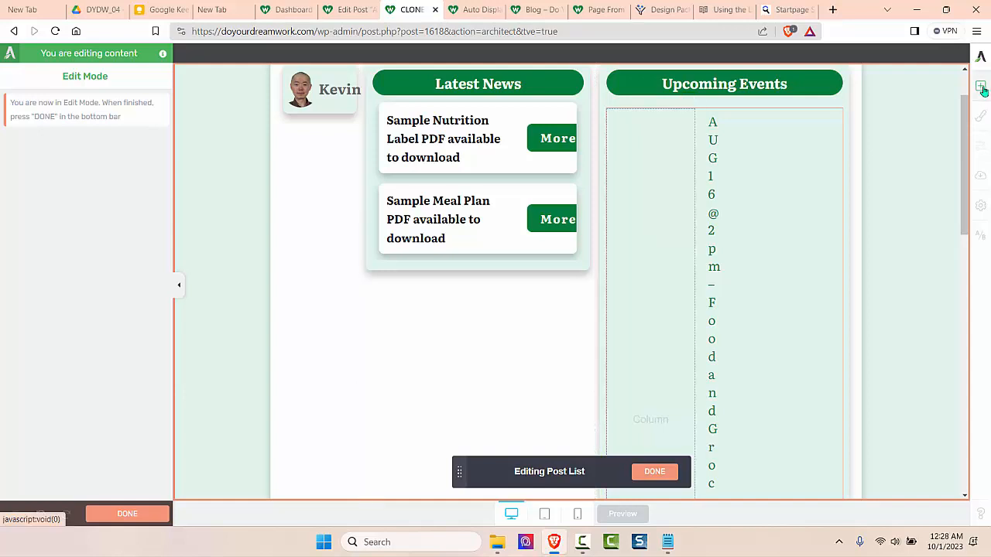
# - Place a Featured Image element in the empty first column, narrow that column, and finish the design edit
pyautogui.click(980, 85)
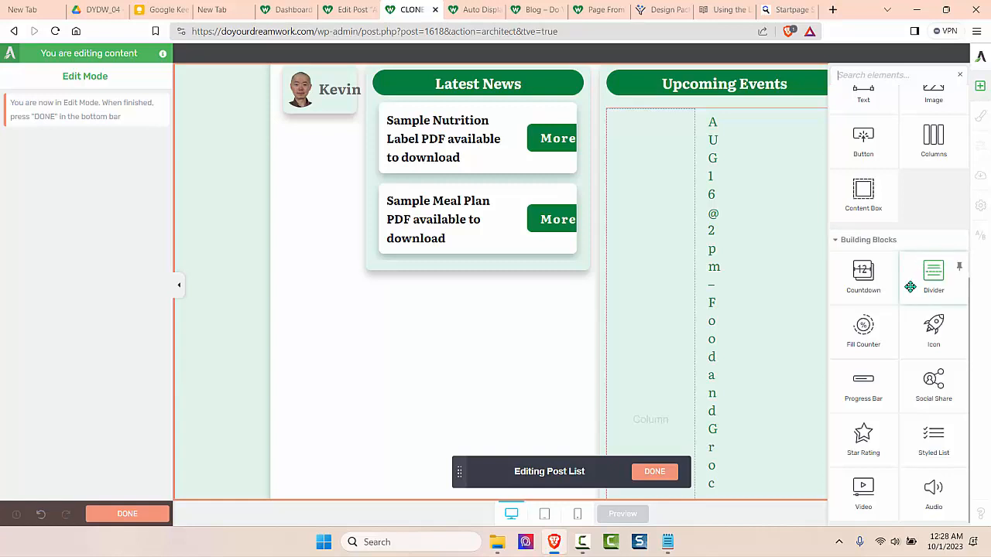
pyautogui.scroll(4, 906, 289)
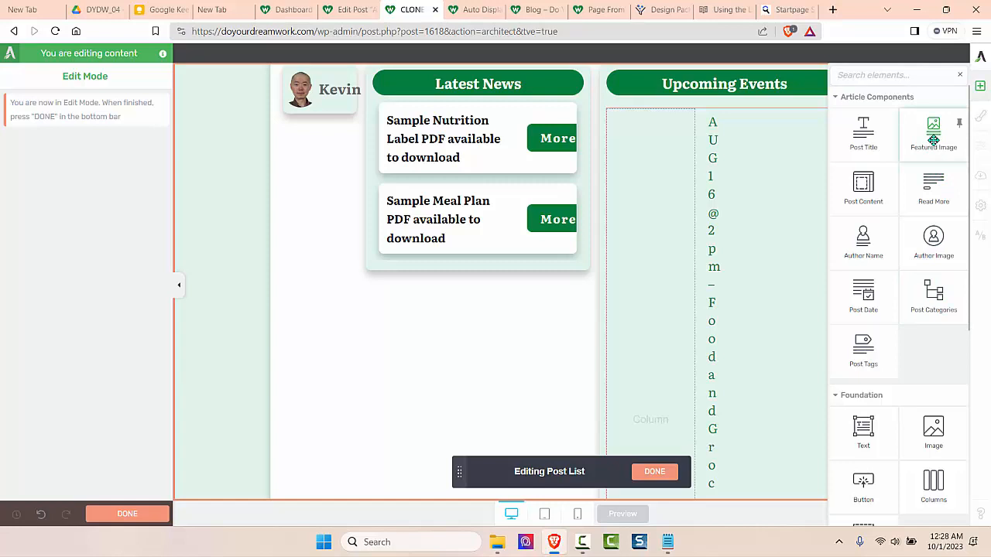
pyautogui.moveTo(933, 139); pyautogui.dragTo(648, 179)
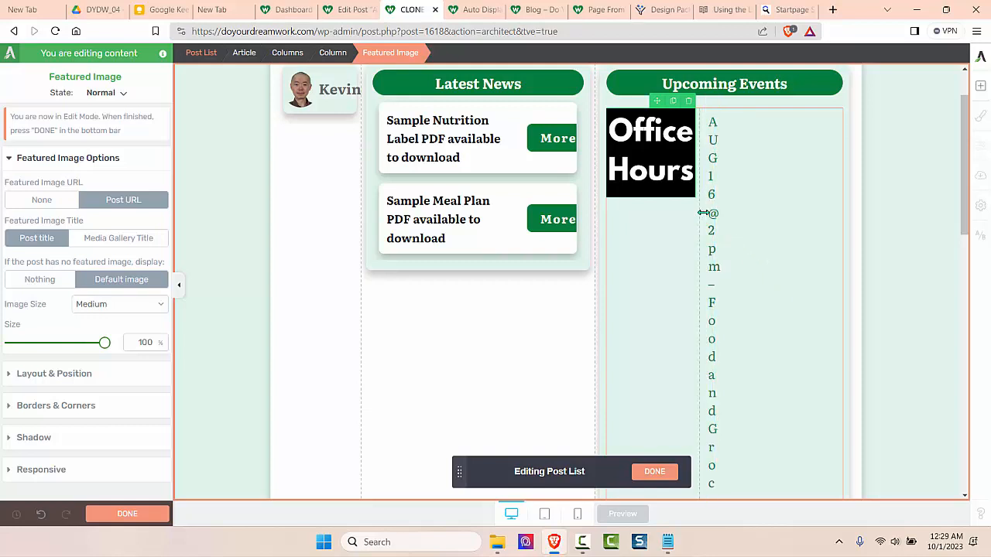
pyautogui.moveTo(699, 213); pyautogui.dragTo(662, 221)
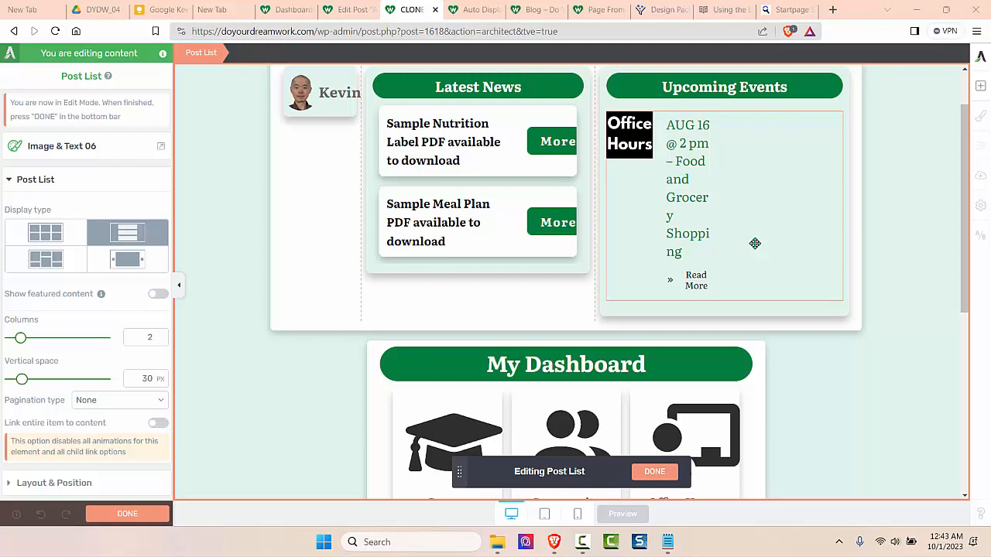
pyautogui.click(654, 472)
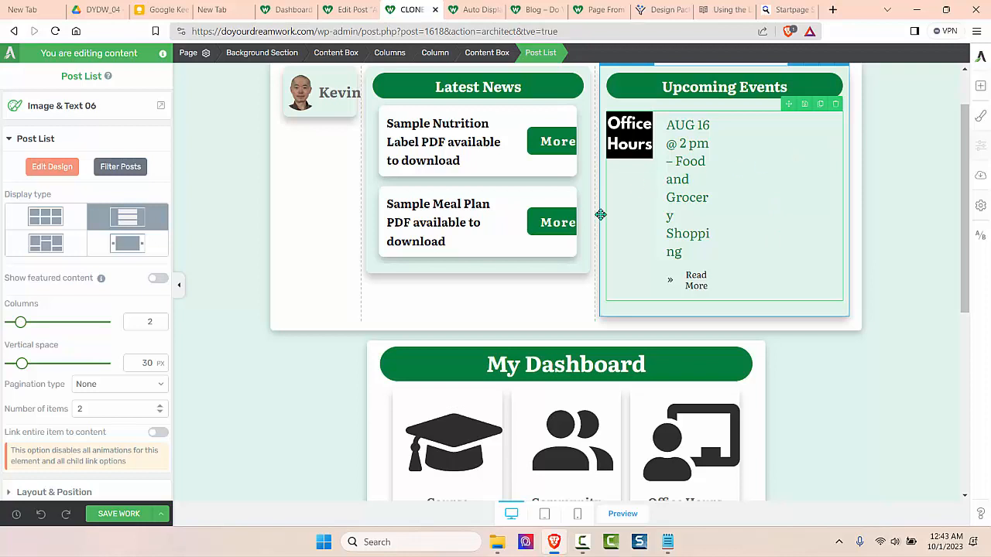
# - Give the Upcoming Events post list a solid background layer in the white "Light elements" theme color
pyautogui.scroll(-2, 105, 248)
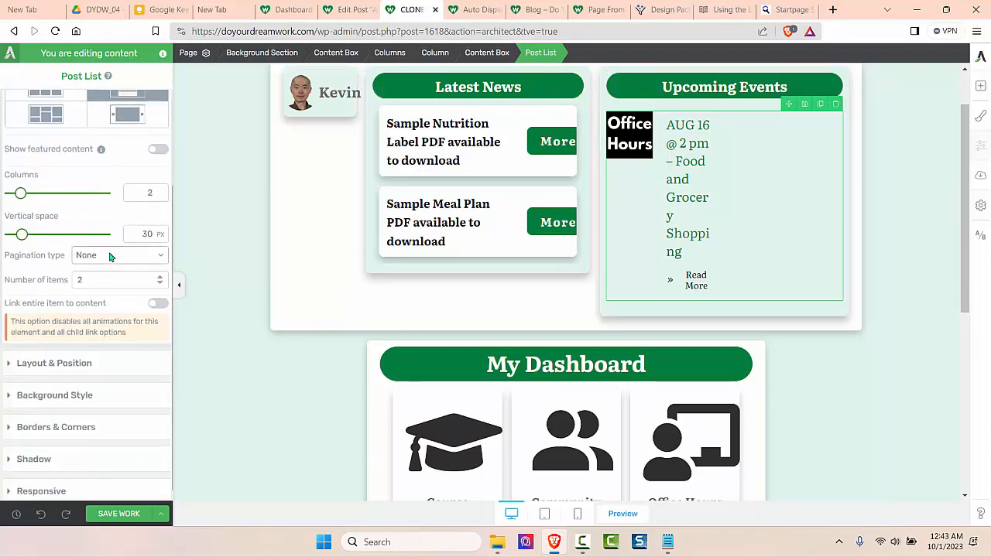
pyautogui.click(97, 387)
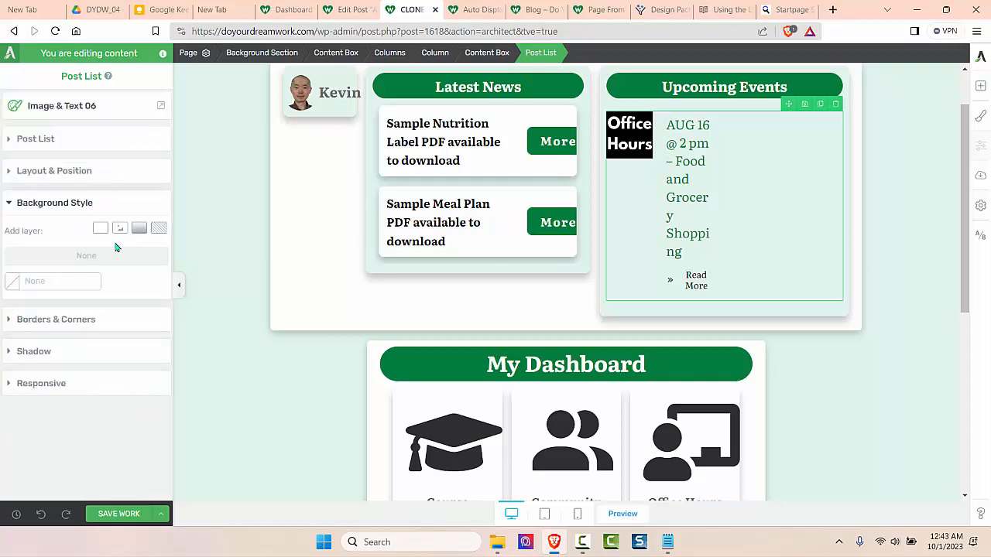
pyautogui.click(103, 229)
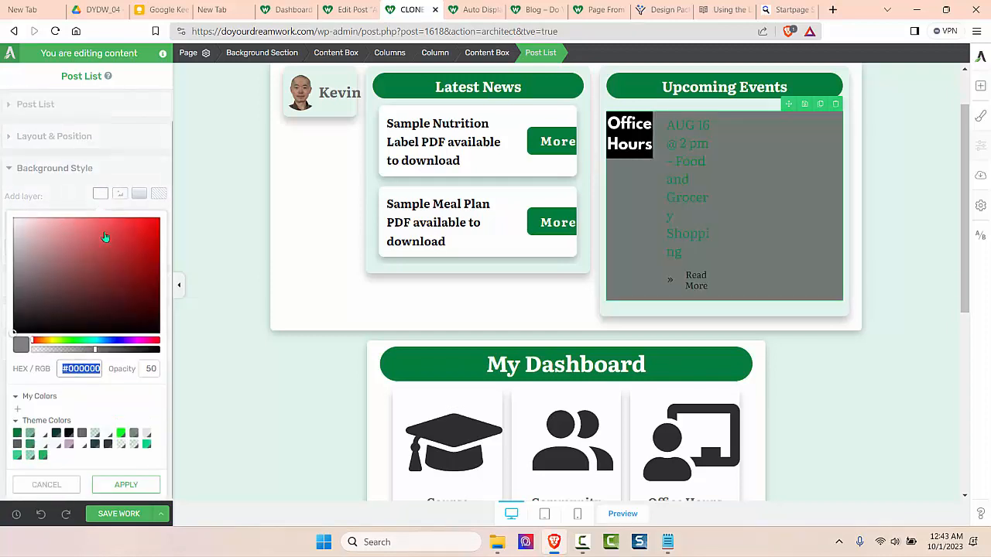
pyautogui.click(82, 446)
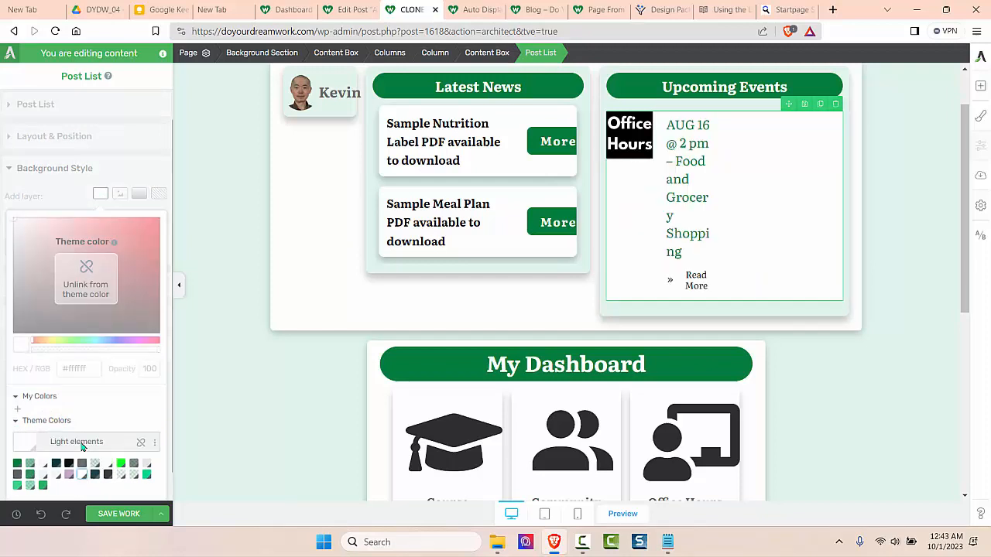
pyautogui.click(132, 487)
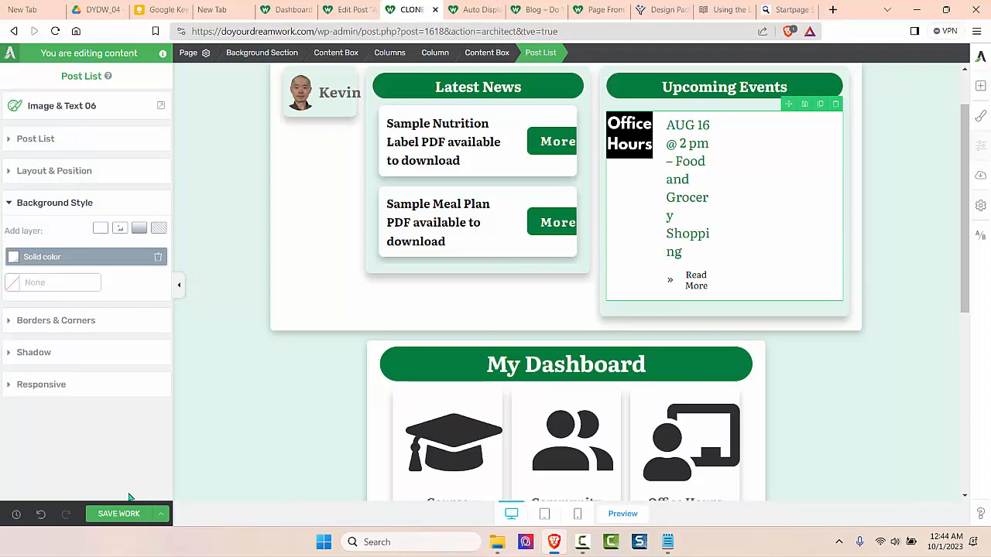
# - In the post list design, set the event title link to the "Dark elements" theme color and make it bold
pyautogui.click(89, 138)
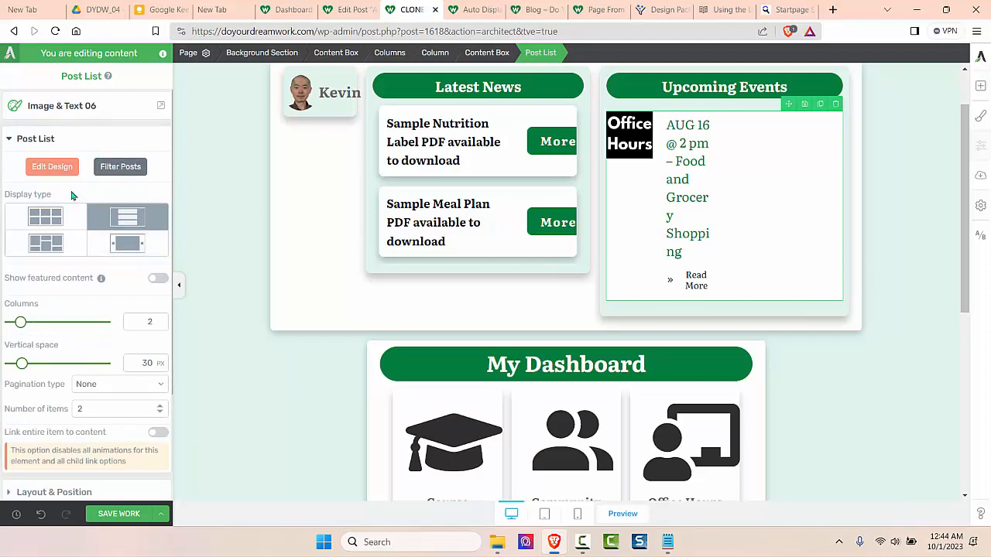
pyautogui.click(52, 167)
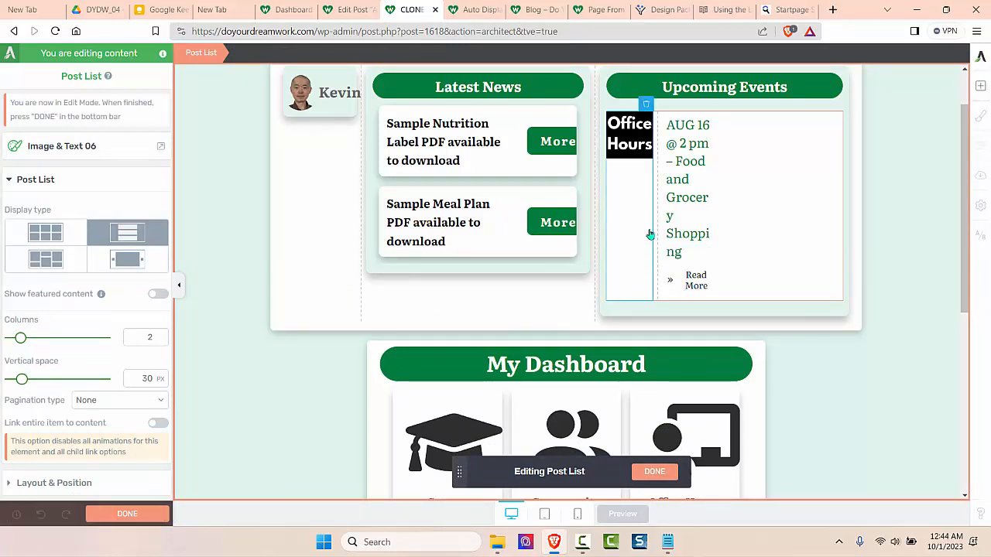
pyautogui.click(681, 178)
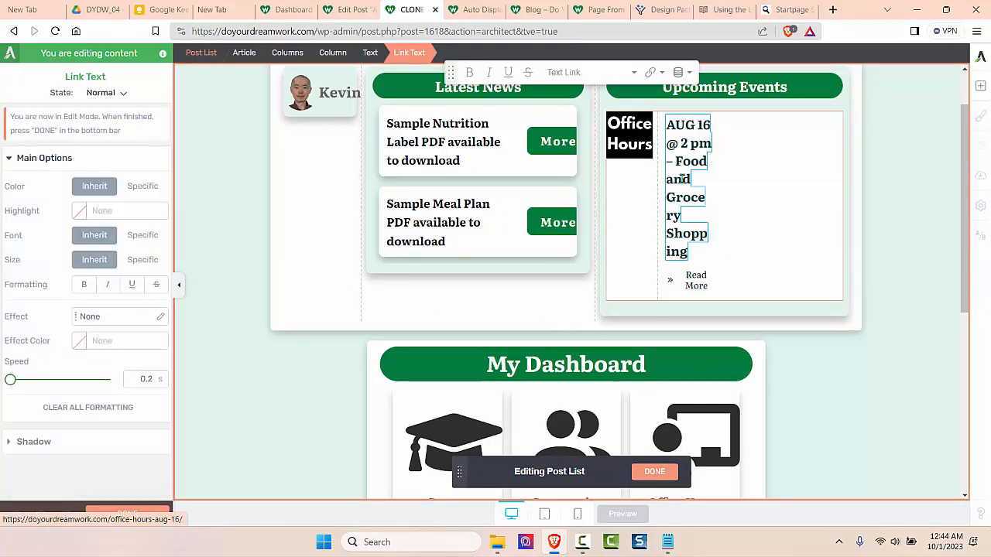
pyautogui.click(681, 178)
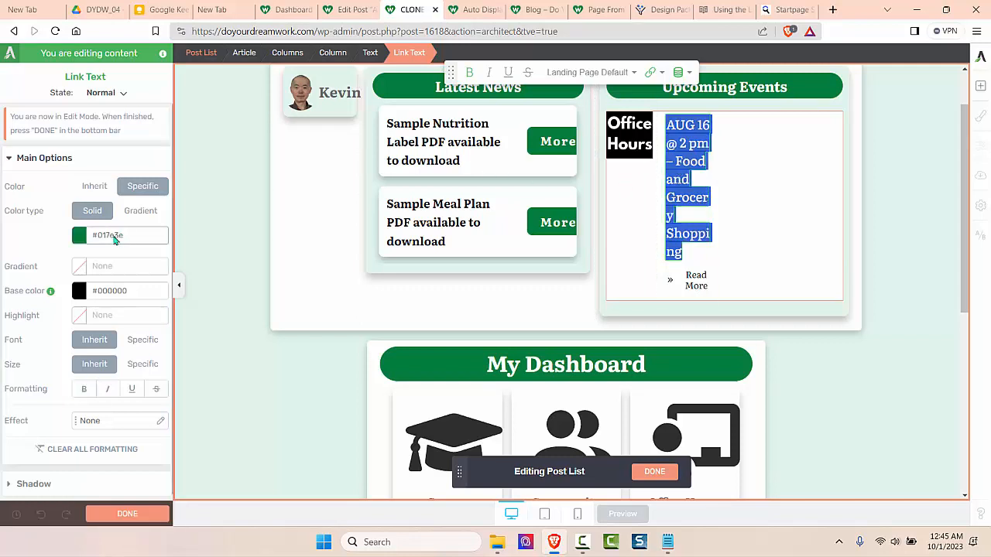
pyautogui.click(79, 236)
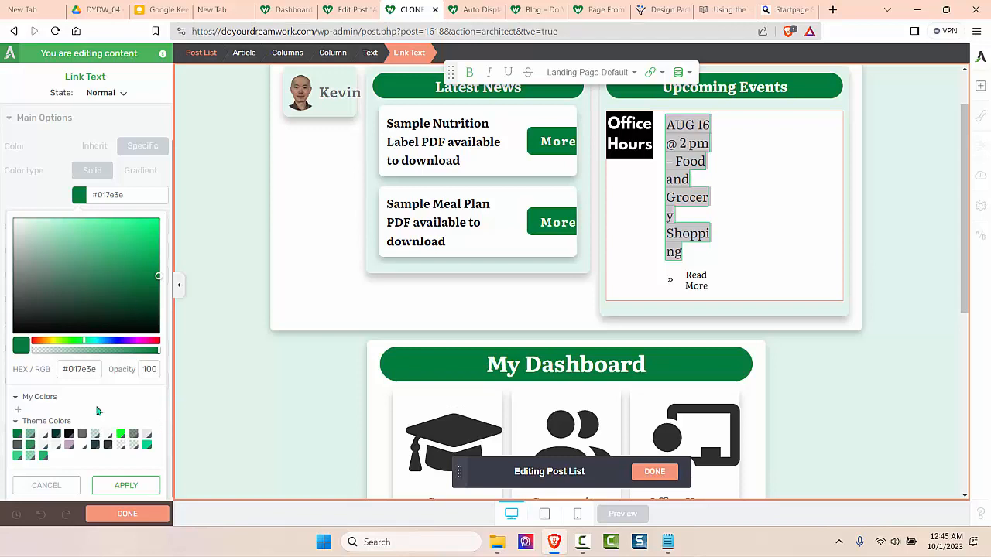
pyautogui.click(68, 435)
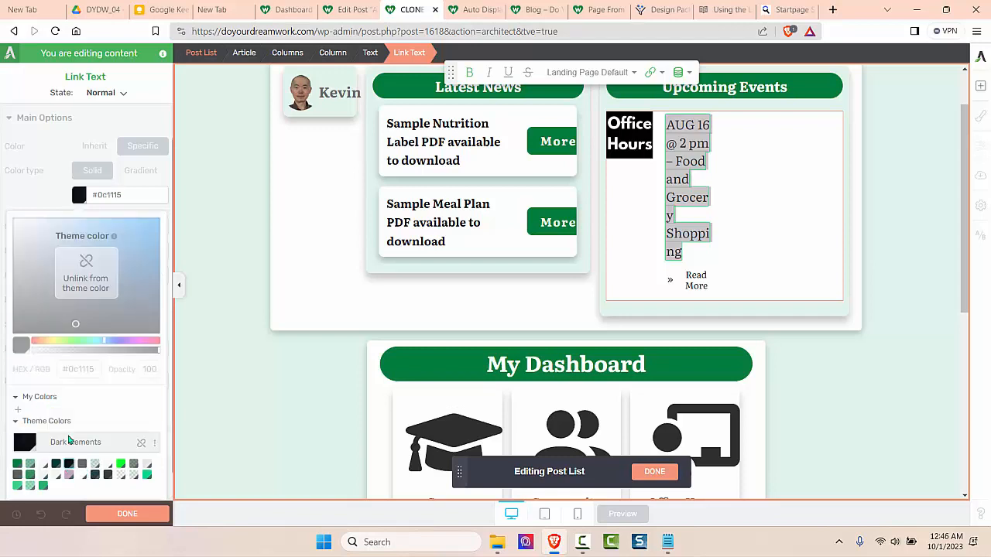
pyautogui.scroll(-1, 68, 439)
pyautogui.click(127, 486)
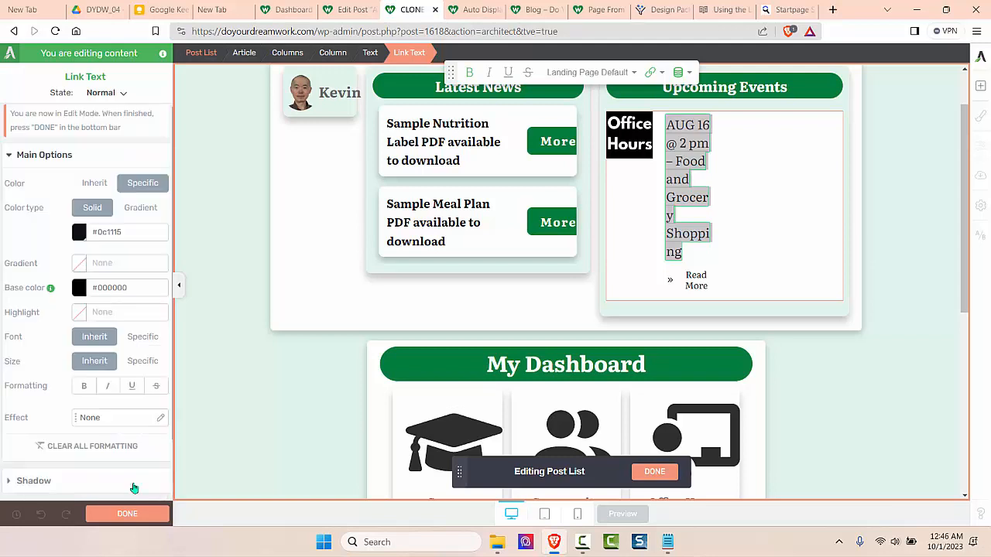
pyautogui.click(82, 389)
# - Delete the Read More element below the event title
pyautogui.click(709, 288)
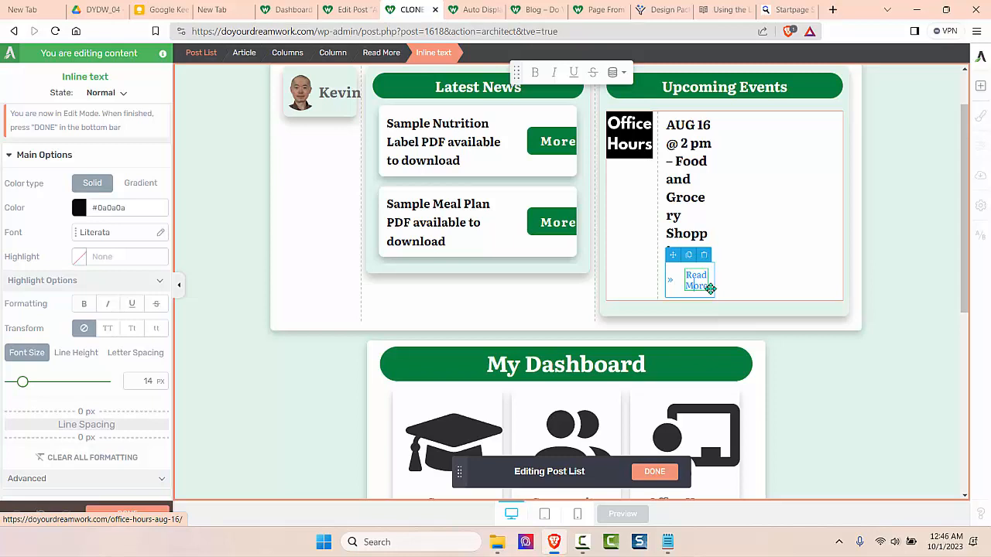
pyautogui.click(673, 257)
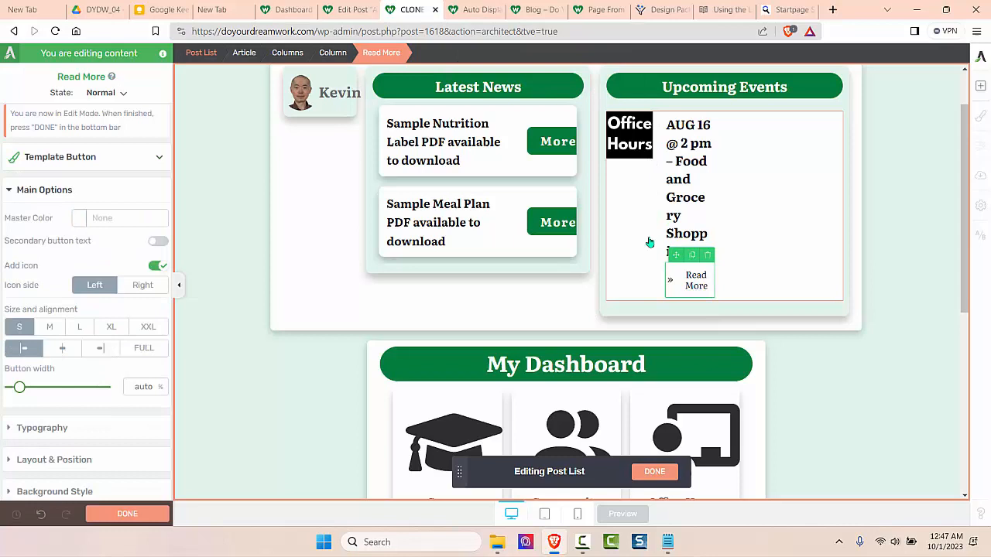
pyautogui.click(705, 256)
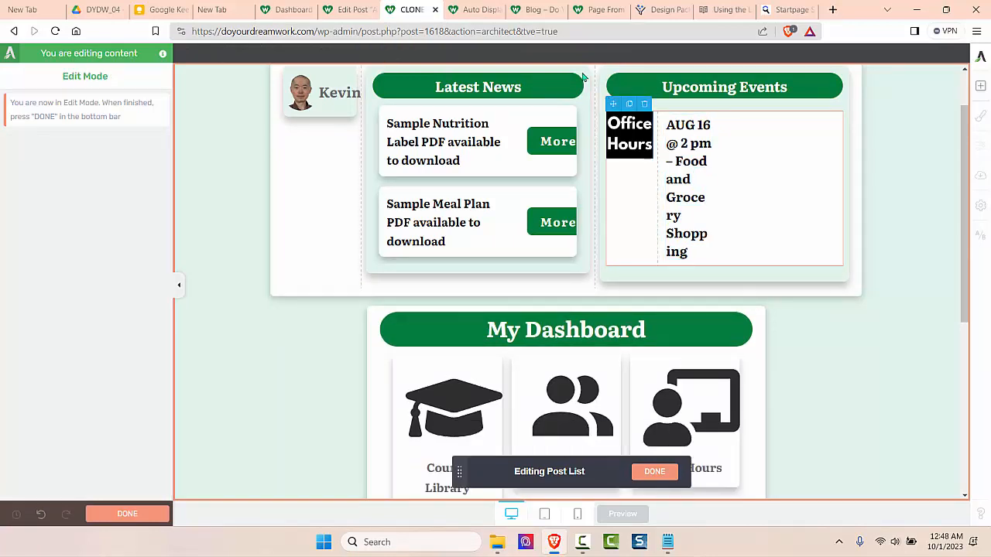
# - Check the finished dashboard page for reference and add a Button element to the right of the post list item's columns
pyautogui.click(474, 9)
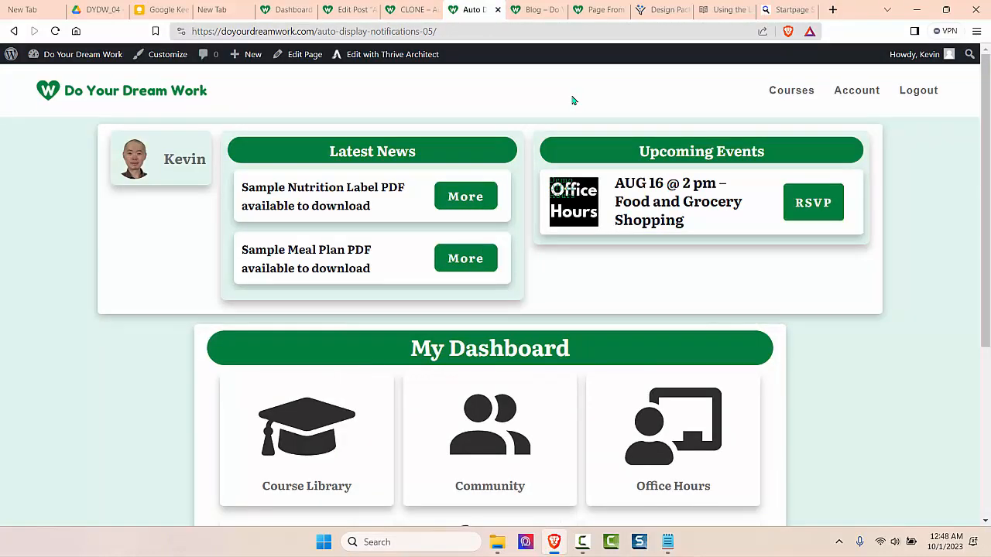
pyautogui.click(417, 9)
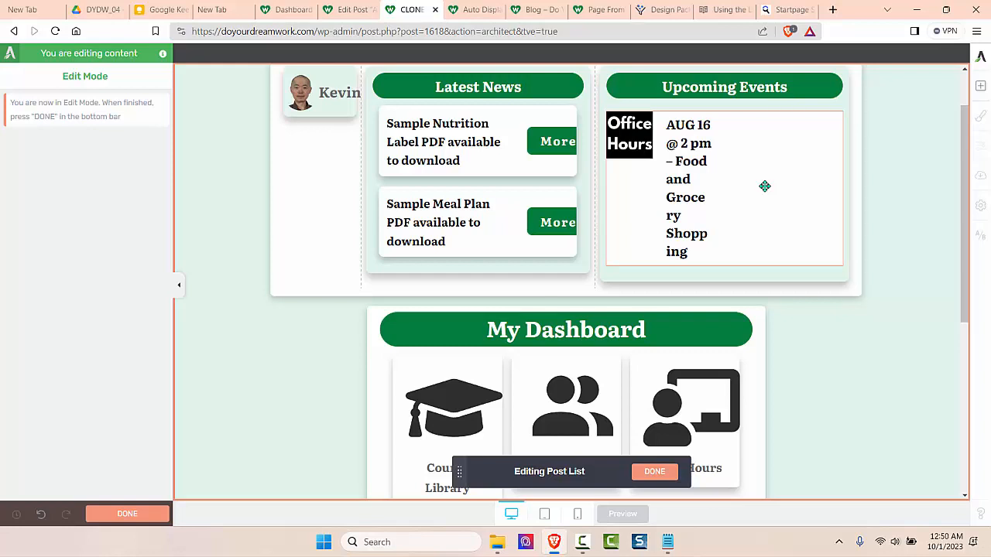
pyautogui.click(981, 87)
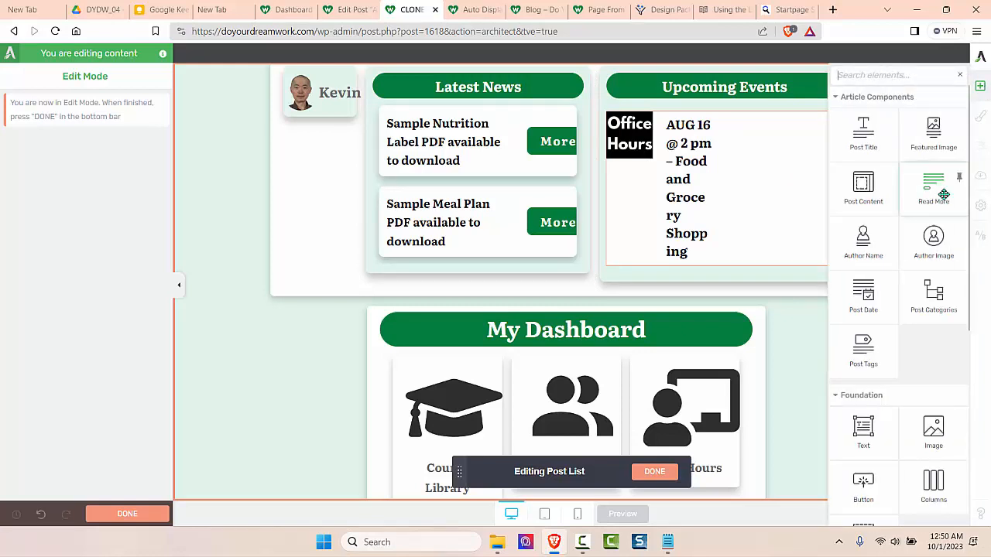
pyautogui.scroll(-2, 939, 227)
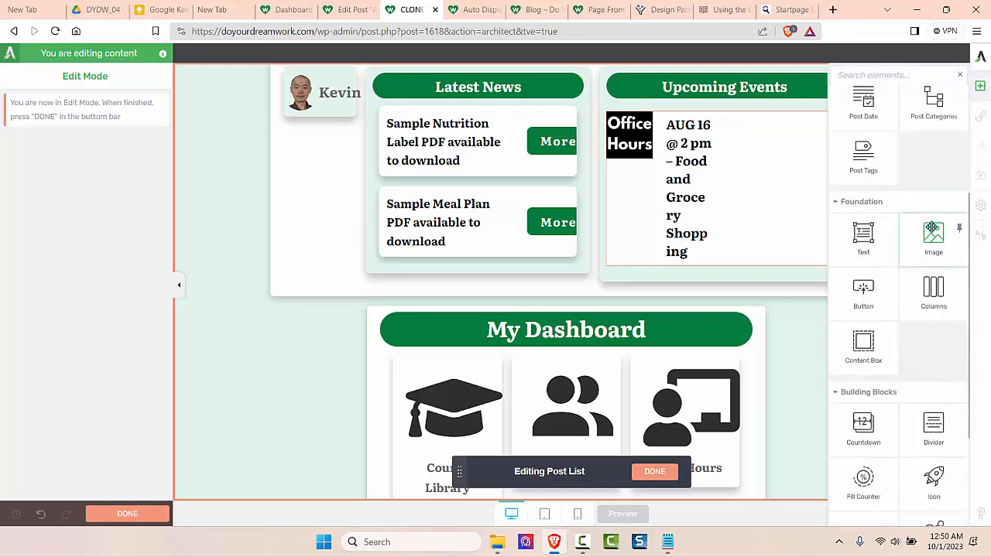
pyautogui.moveTo(865, 295); pyautogui.dragTo(713, 153)
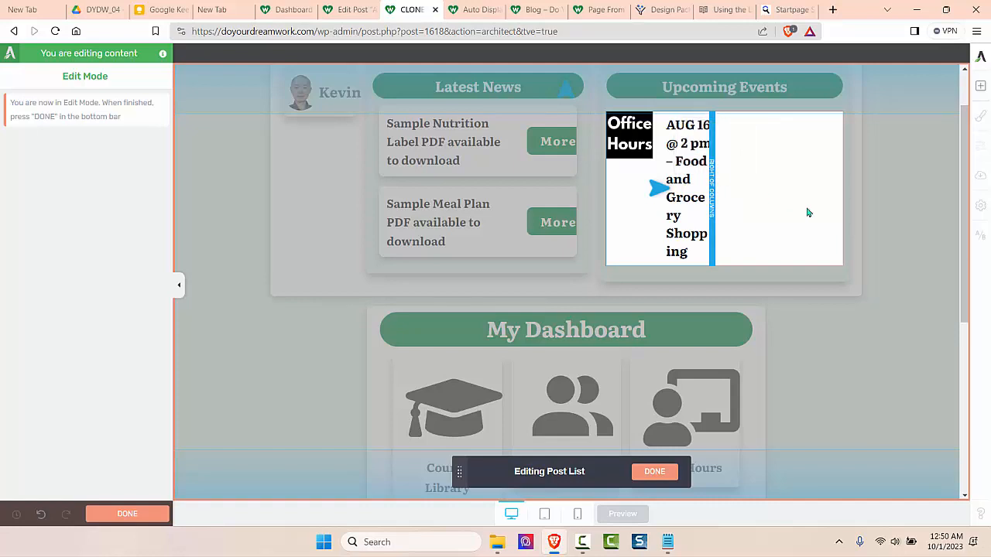
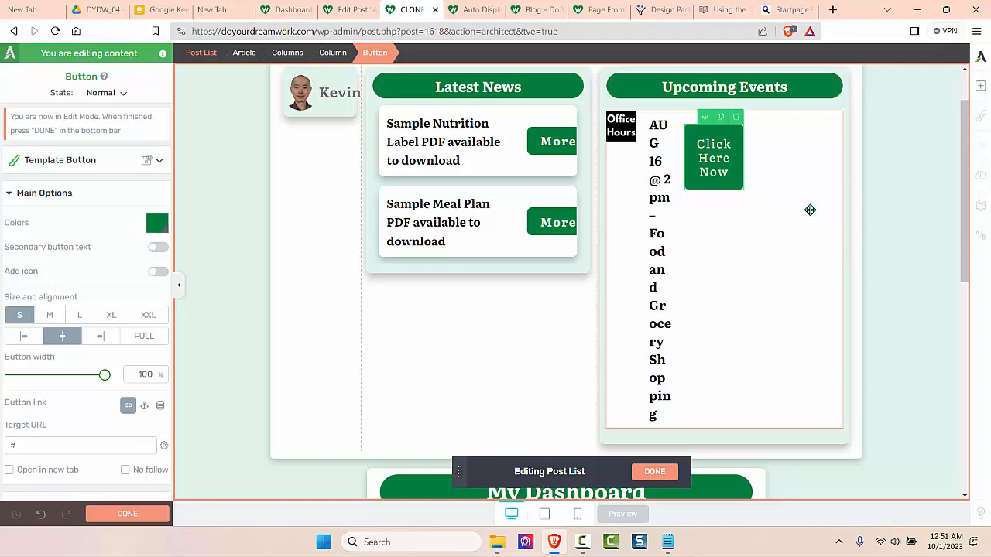
# - Replace the label of the new button in the Upcoming Events post list with "RSVP" and make it bold
pyautogui.click(730, 172)
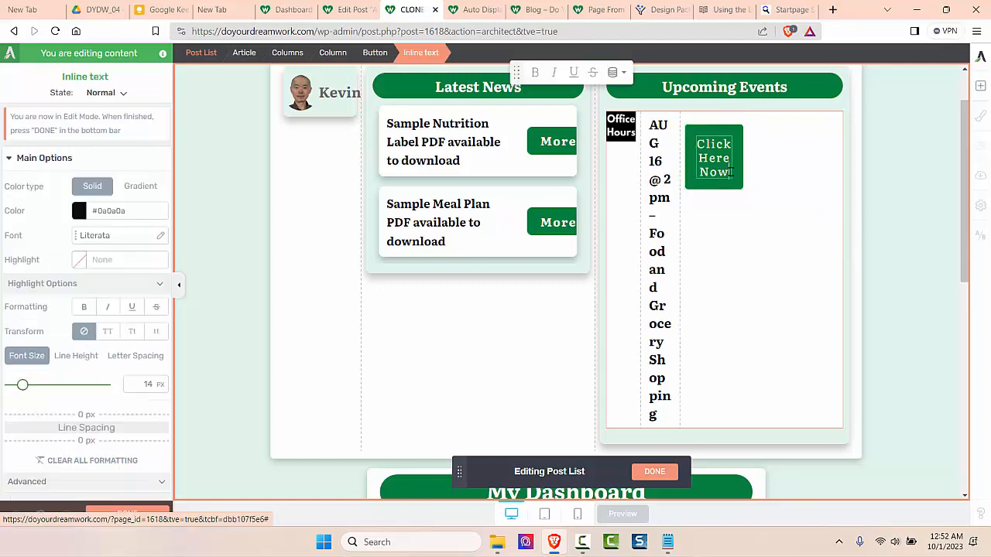
pyautogui.press('BackSpace')
pyautogui.press('BackSpace')
pyautogui.press('BackSpace')
pyautogui.press('BackSpace')
pyautogui.press('BackSpace')
pyautogui.press('BackSpace')
pyautogui.press('BackSpace')
pyautogui.press('BackSpace')
pyautogui.press('BackSpace')
pyautogui.press('BackSpace')
pyautogui.press('BackSpace')
pyautogui.press('BackSpace')
pyautogui.press('BackSpace')
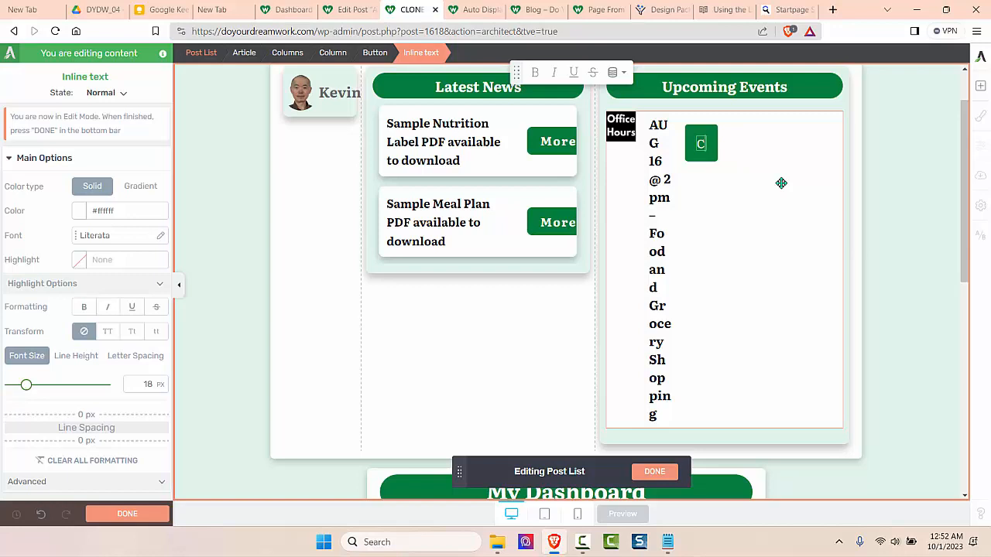
pyautogui.write('RSVP')
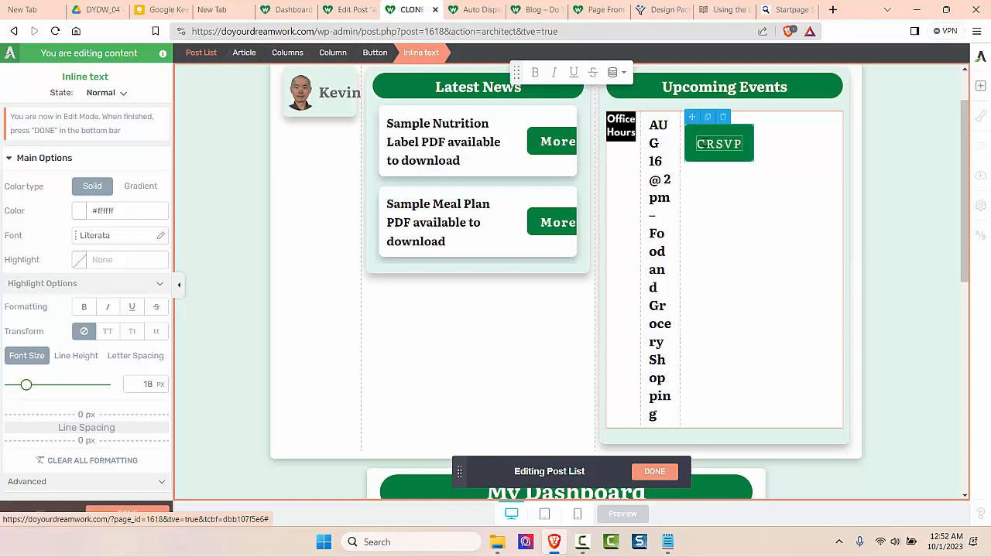
pyautogui.press('BackSpace')
pyautogui.click(83, 307)
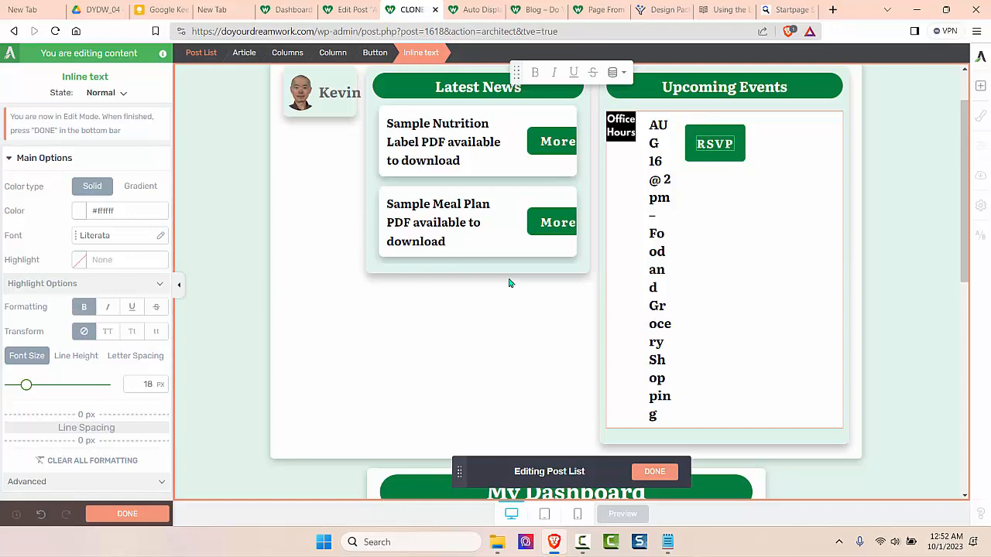
# - Widen the event item's title column, exit design editing, and set the post list to 1 column with 15 px vertical space
pyautogui.moveTo(646, 233); pyautogui.dragTo(683, 221)
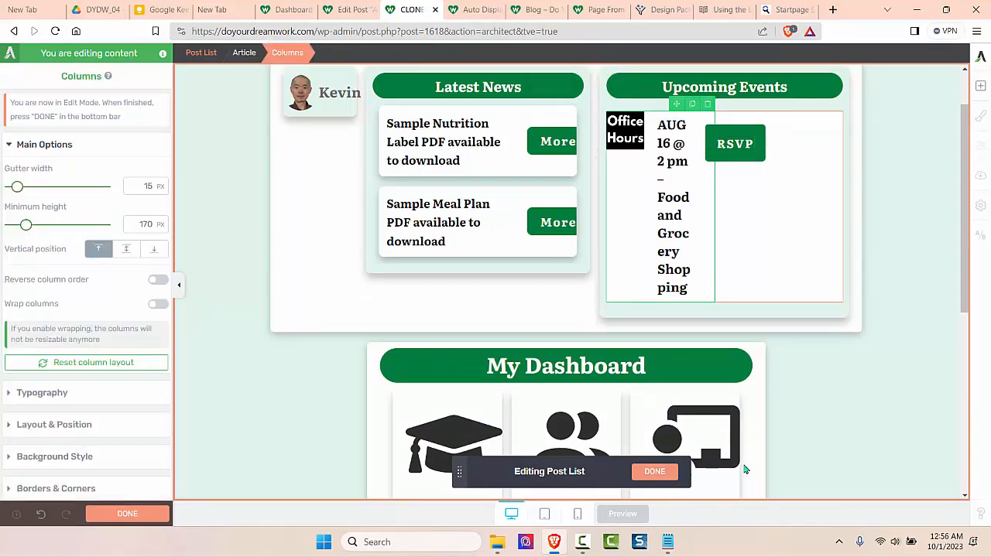
pyautogui.click(655, 472)
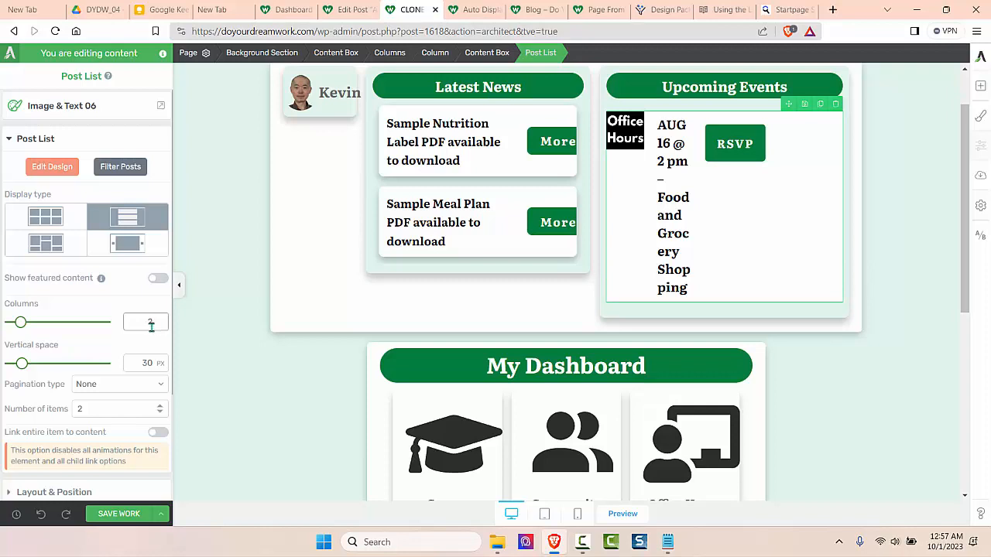
pyautogui.doubleClick(151, 323)
pyautogui.press('BackSpace')
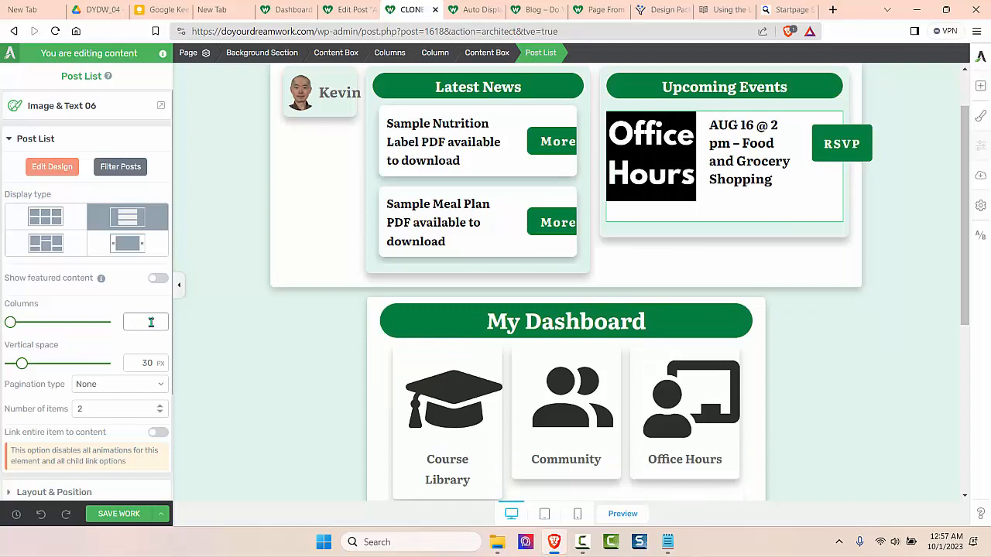
pyautogui.write('1')
pyautogui.click(152, 360)
pyautogui.write('15')
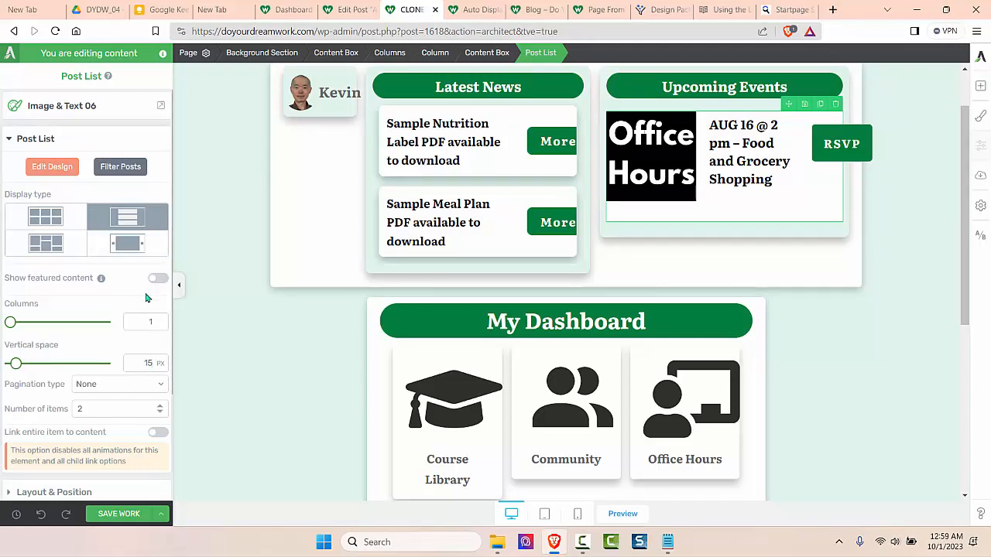
# - In the post list design, narrow the image column and widen the button column so the RSVP button fits inside the item
pyautogui.click(60, 169)
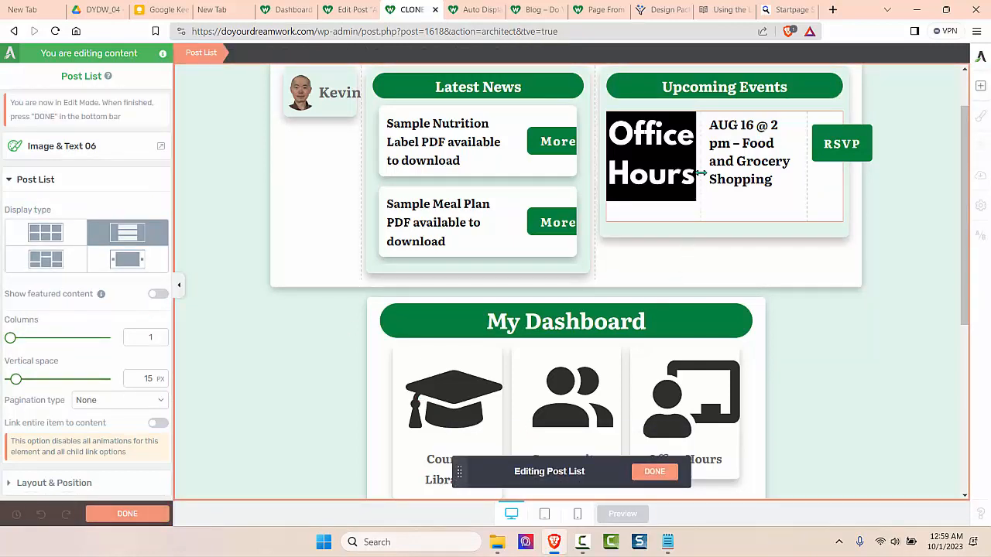
pyautogui.moveTo(699, 173); pyautogui.dragTo(671, 173)
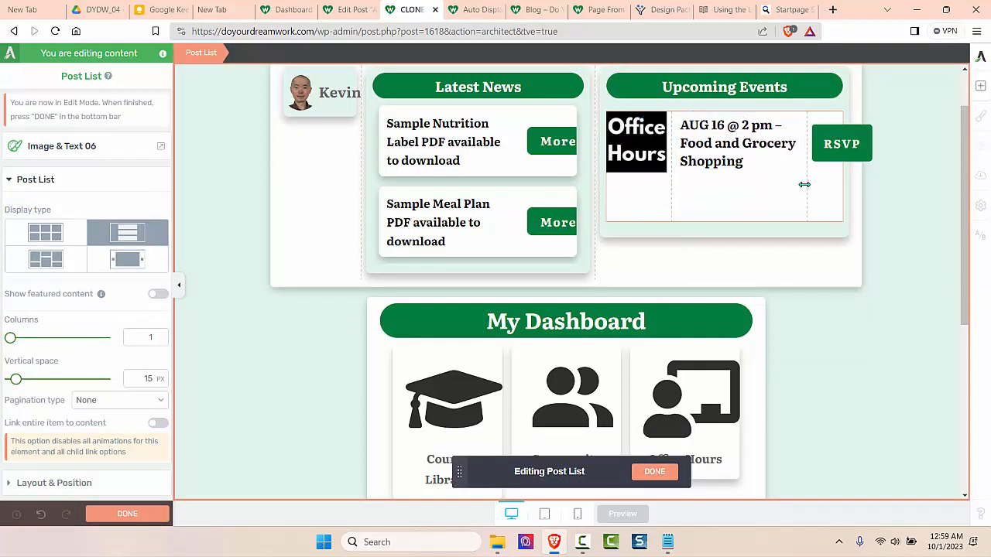
pyautogui.moveTo(804, 184); pyautogui.dragTo(768, 187)
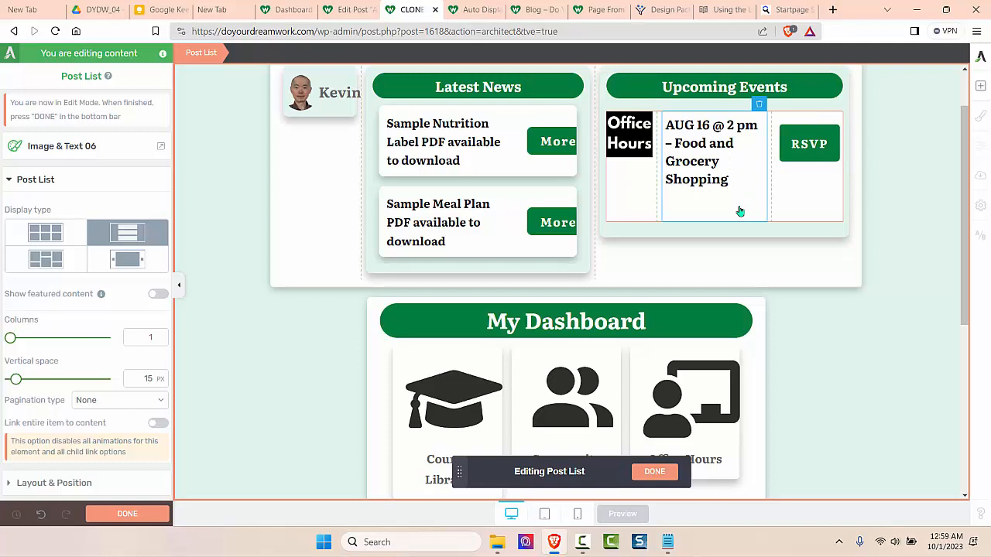
# - Center the content vertically in the image, title and button columns of the event item
pyautogui.click(636, 186)
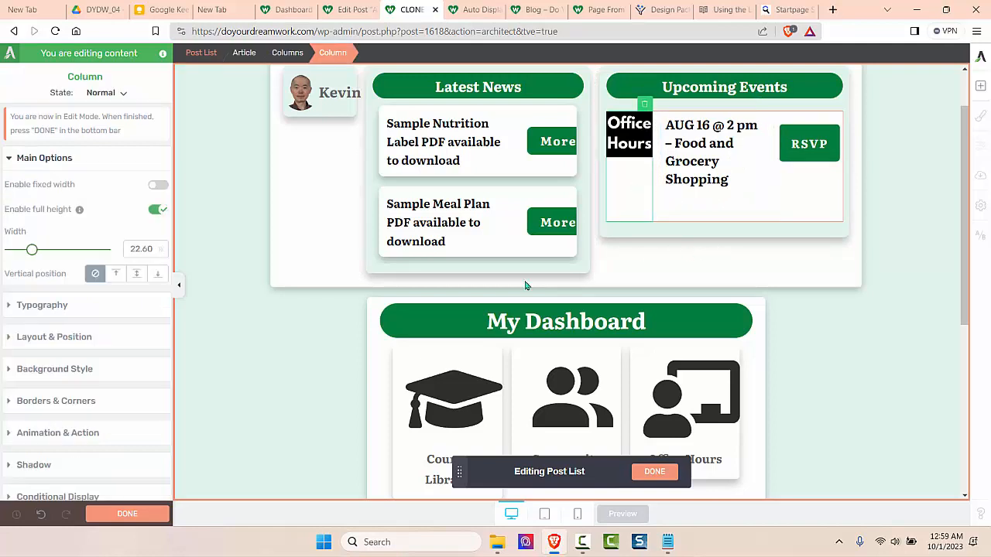
pyautogui.click(137, 276)
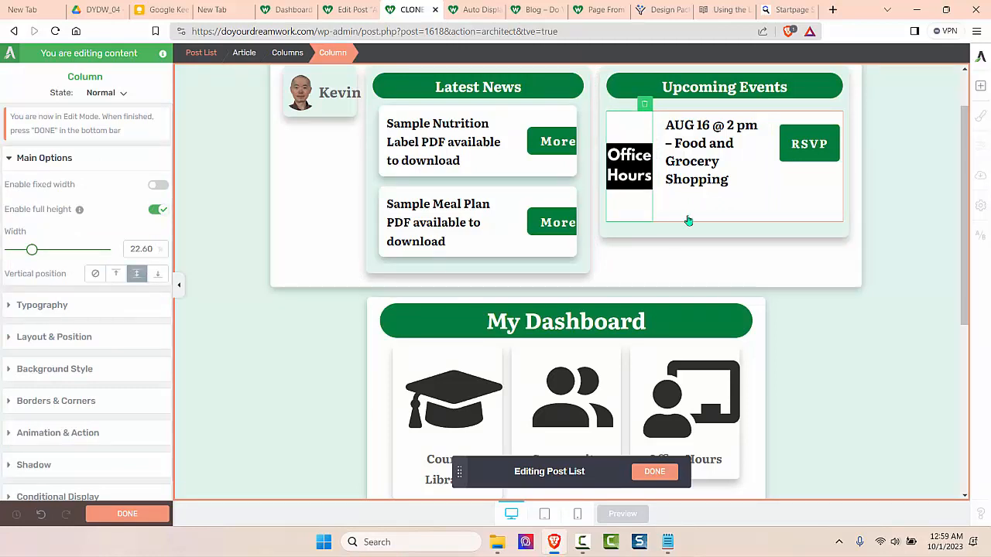
pyautogui.click(741, 204)
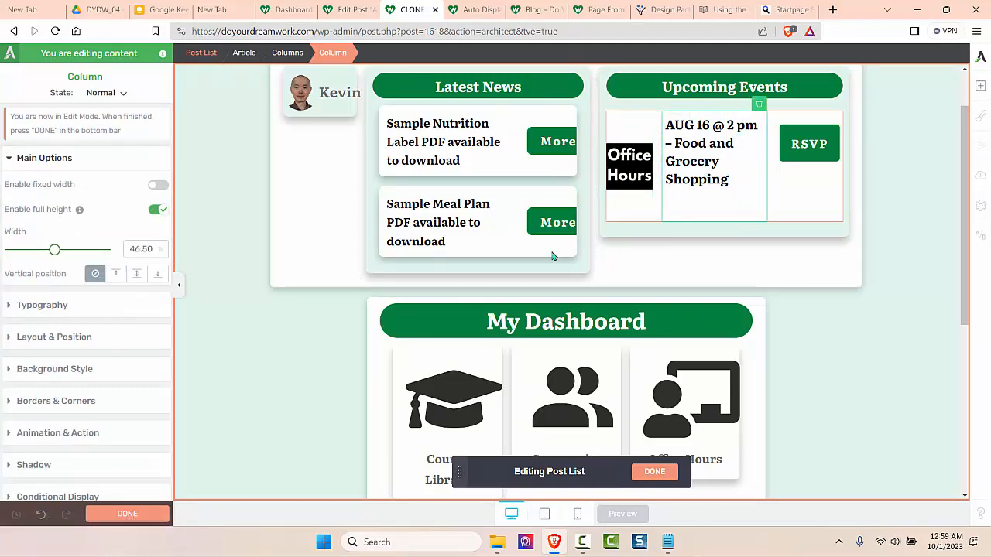
pyautogui.click(137, 275)
pyautogui.click(806, 232)
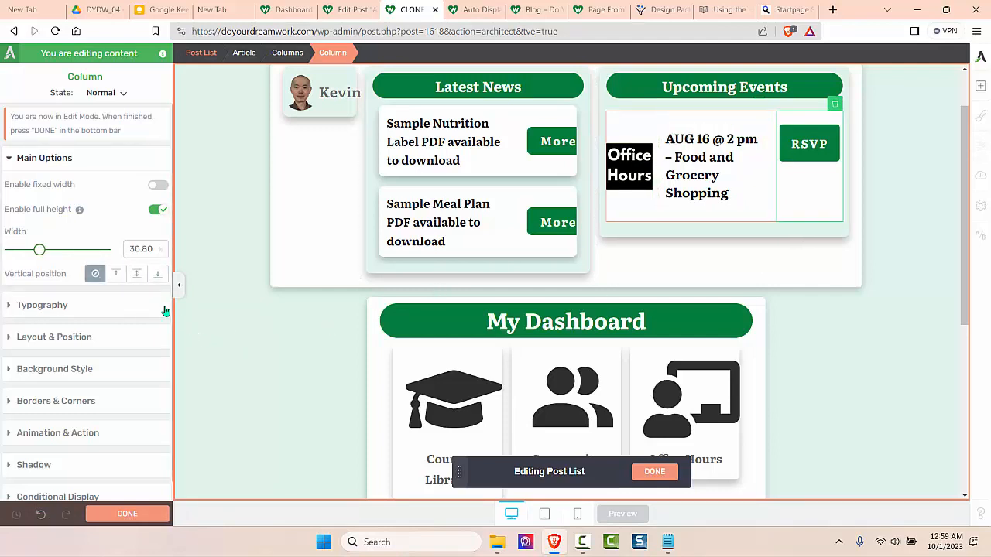
pyautogui.click(136, 274)
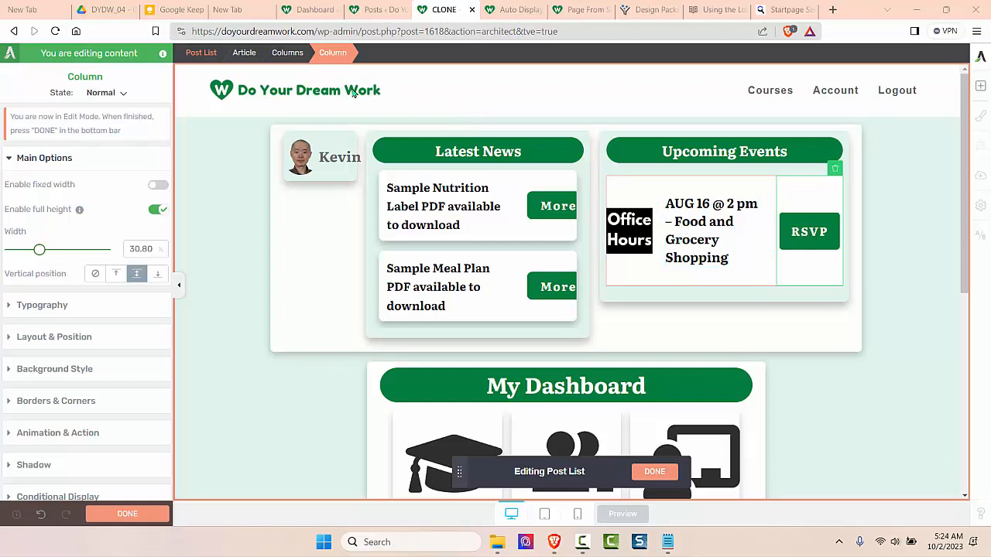
# - Set the event item's columns to a minimum height of 10 px and a gutter width of 20 px
pyautogui.click(287, 52)
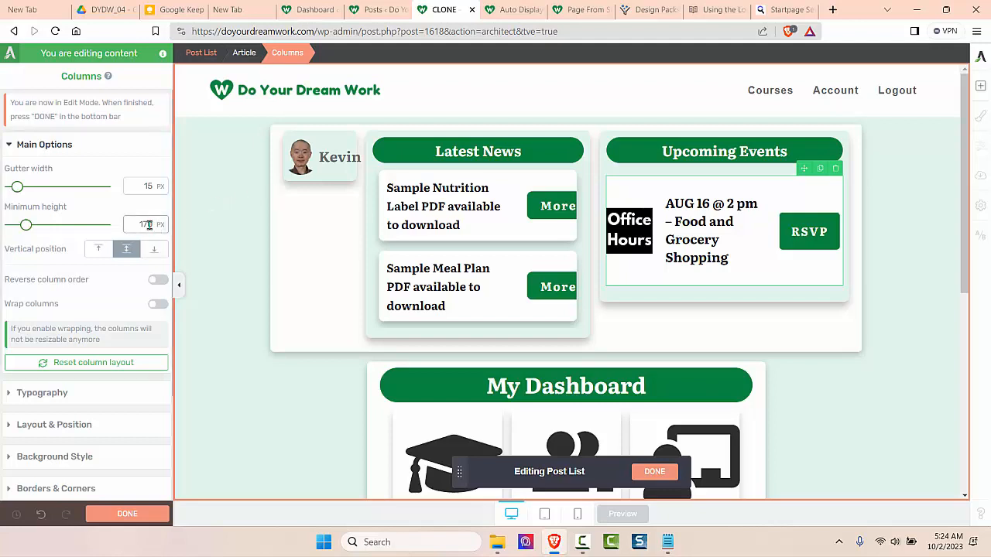
pyautogui.doubleClick(149, 224)
pyautogui.press('BackSpace')
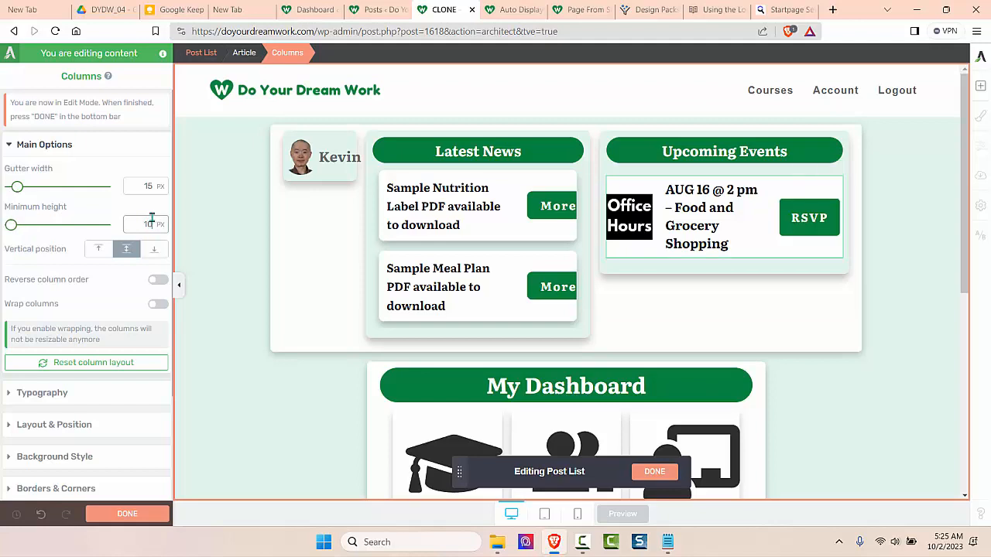
pyautogui.doubleClick(150, 186)
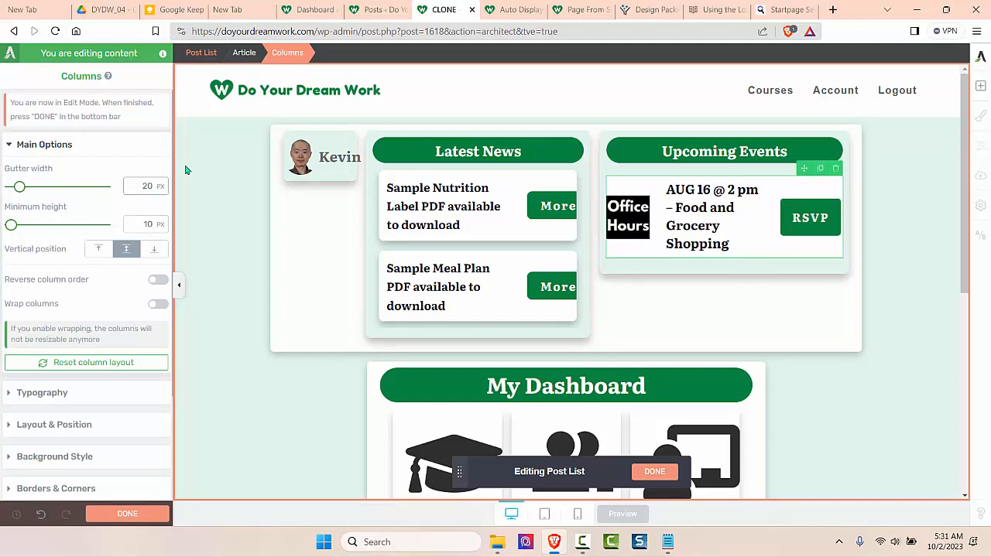
# - Set the left and right padding of the event item's columns to 10 px and narrow the image column
pyautogui.click(151, 428)
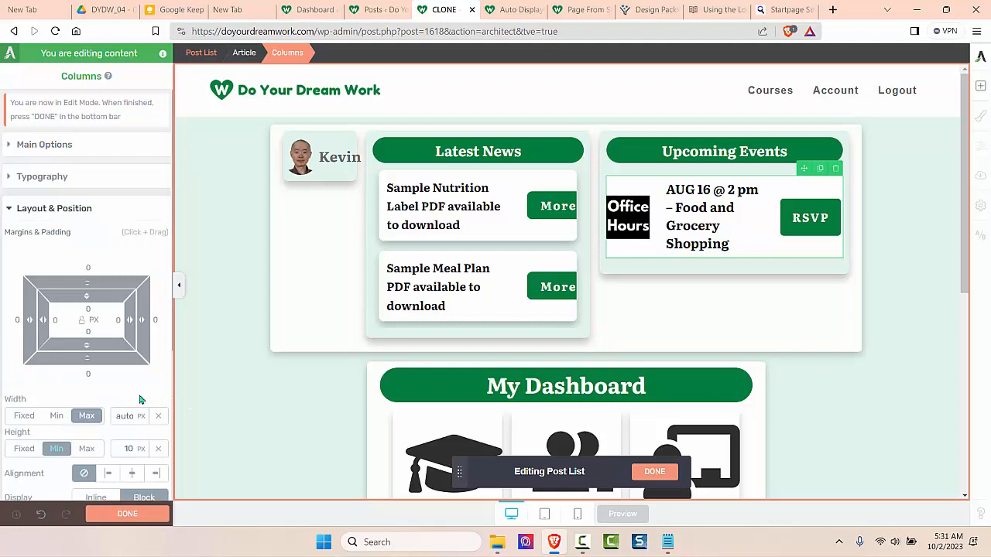
pyautogui.click(57, 322)
pyautogui.write('5')
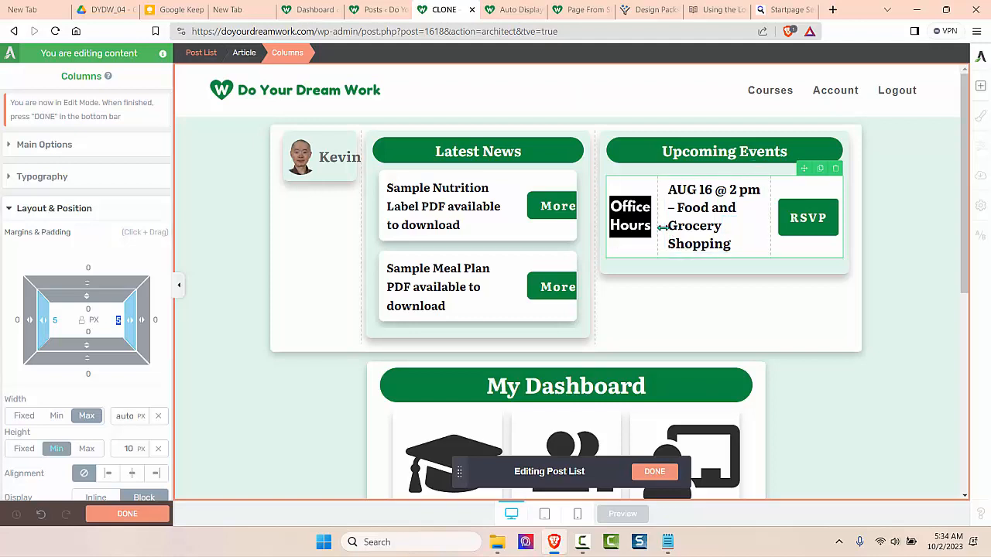
pyautogui.moveTo(661, 228); pyautogui.dragTo(657, 228)
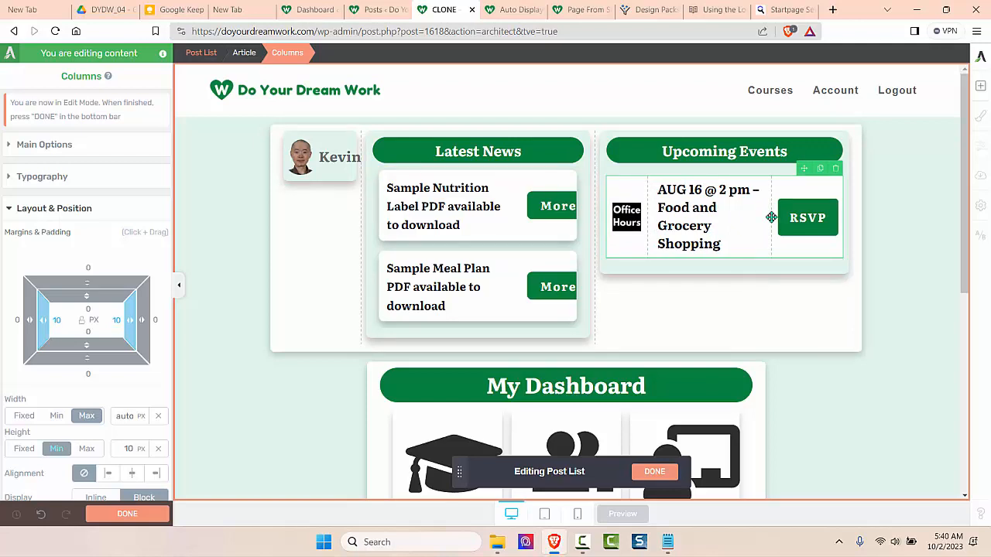
pyautogui.click(135, 208)
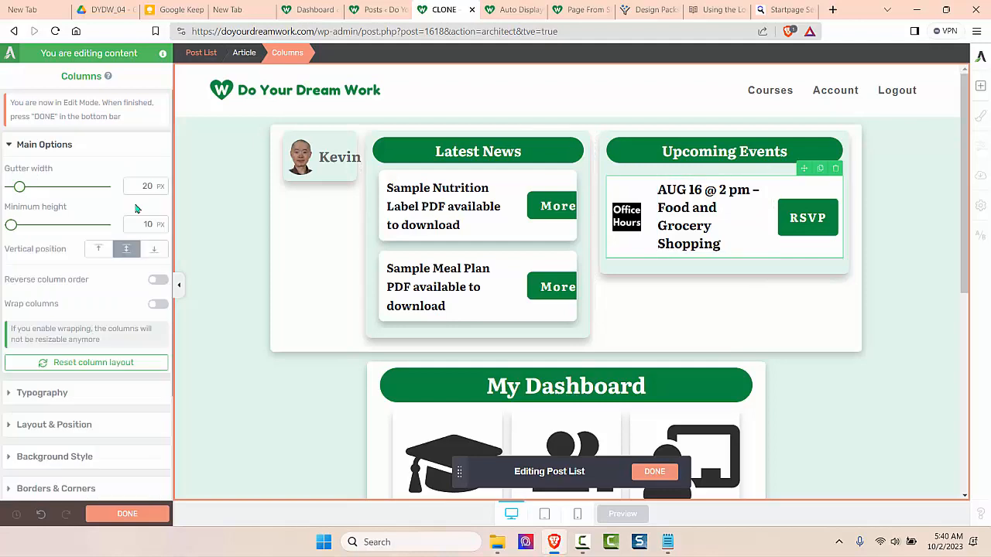
# - Try a specific font size of 21 px on the event title link and return its size to Inherit
pyautogui.click(691, 240)
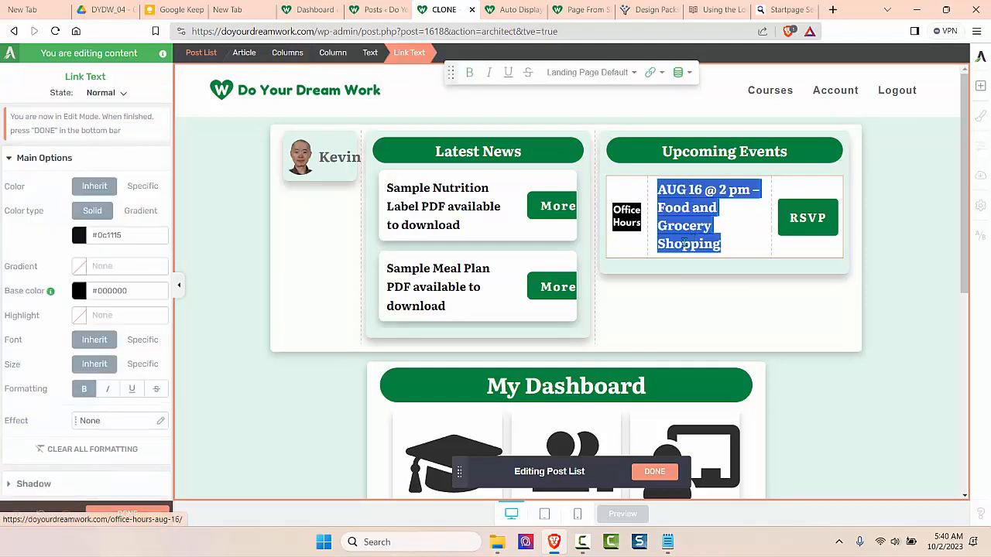
pyautogui.click(149, 370)
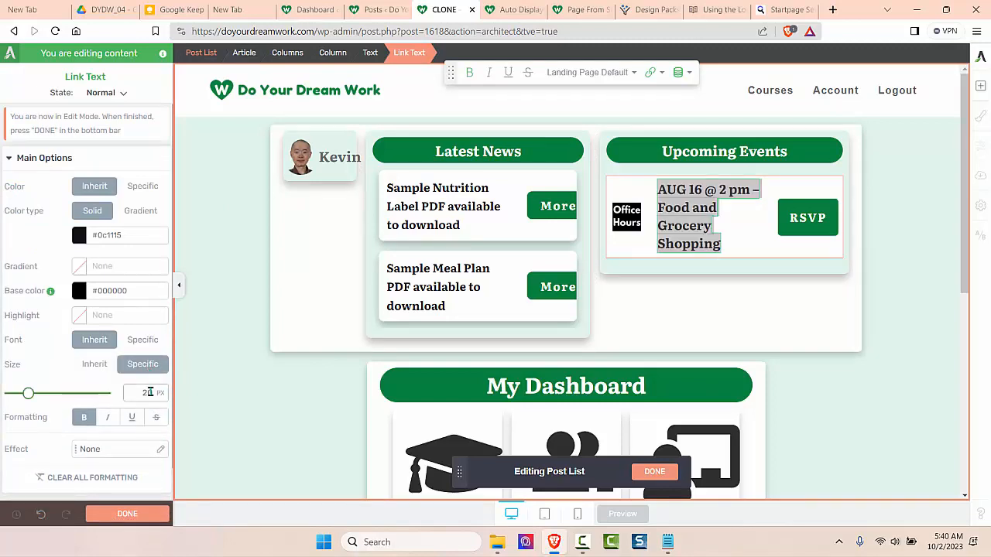
pyautogui.doubleClick(147, 392)
pyautogui.write('21')
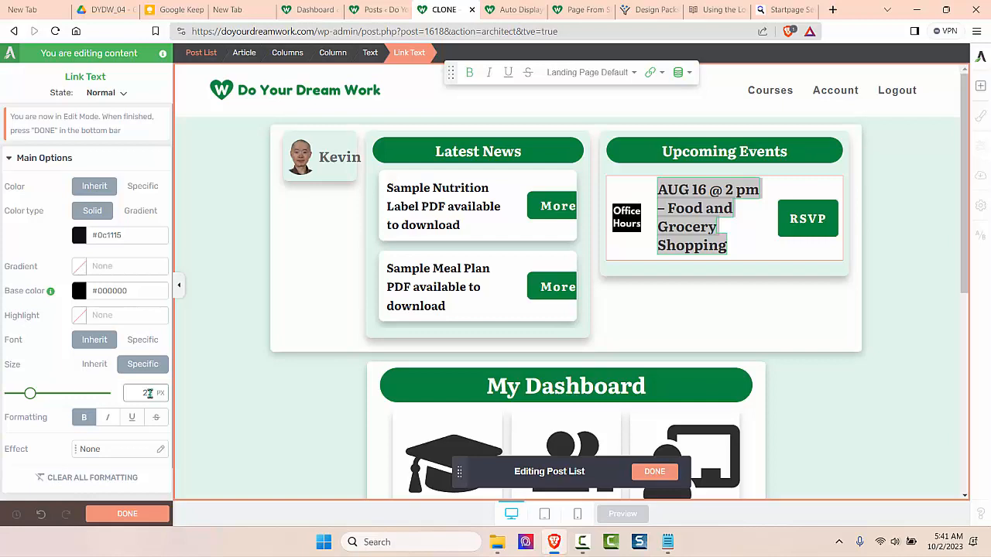
pyautogui.click(94, 364)
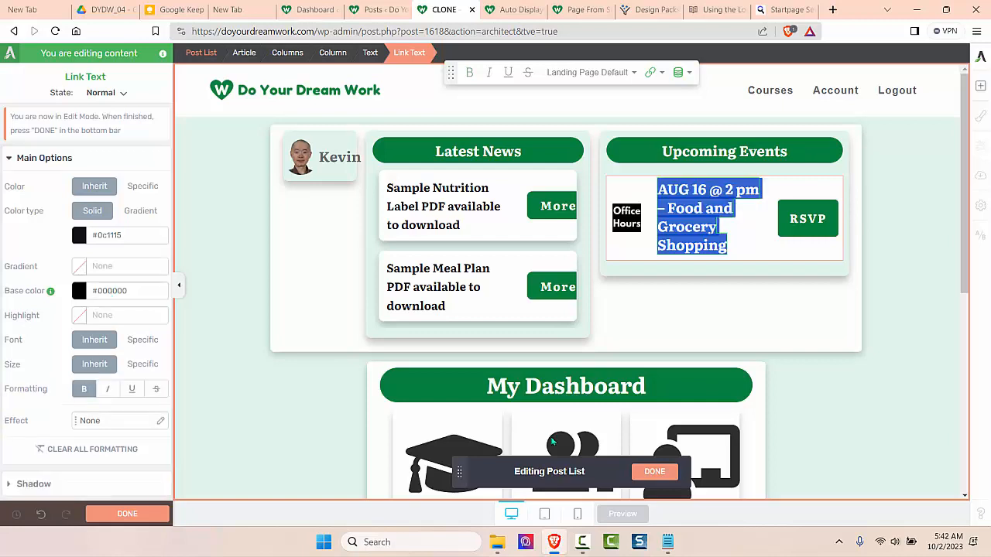
# - Exit the post list design and set the post list's top and bottom margins to 10 px
pyautogui.click(650, 472)
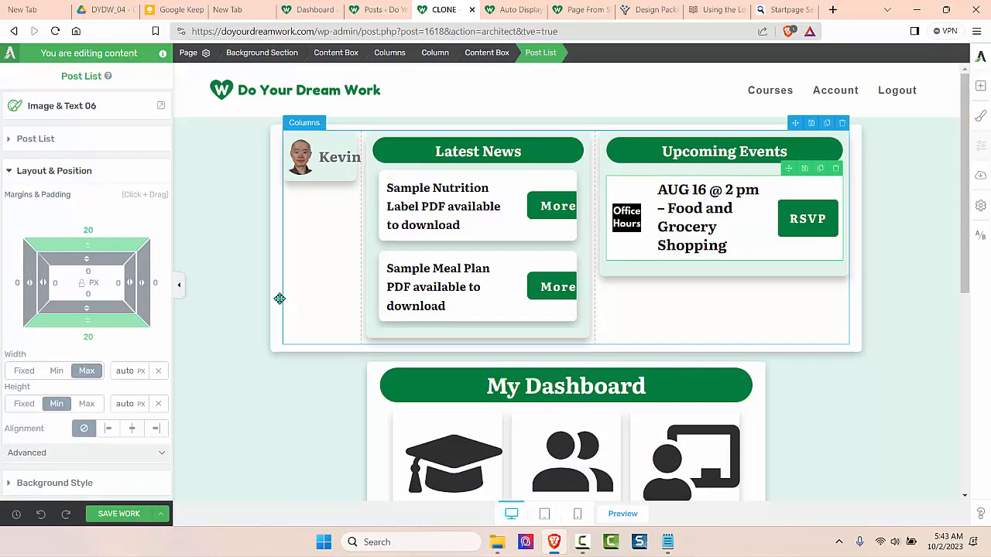
pyautogui.click(89, 230)
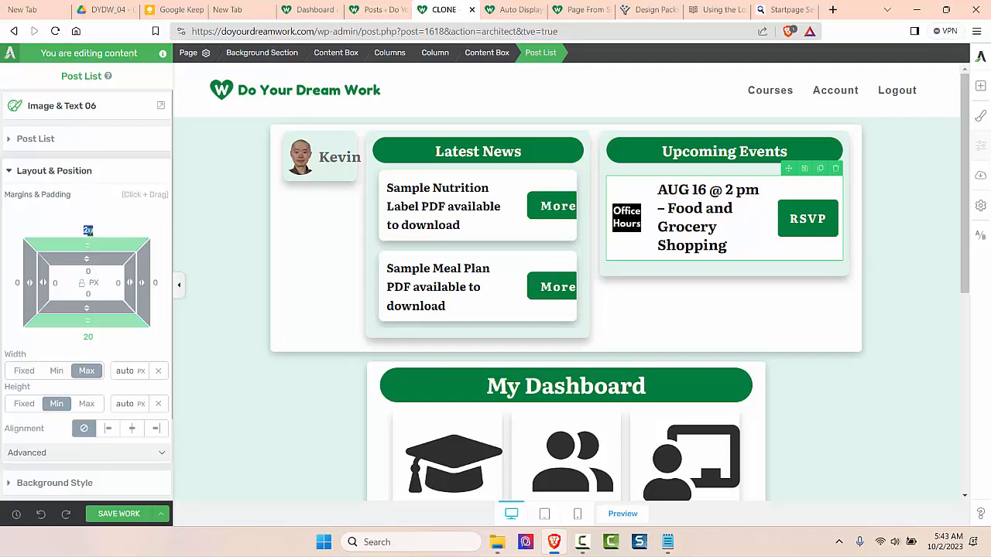
pyautogui.write('10')
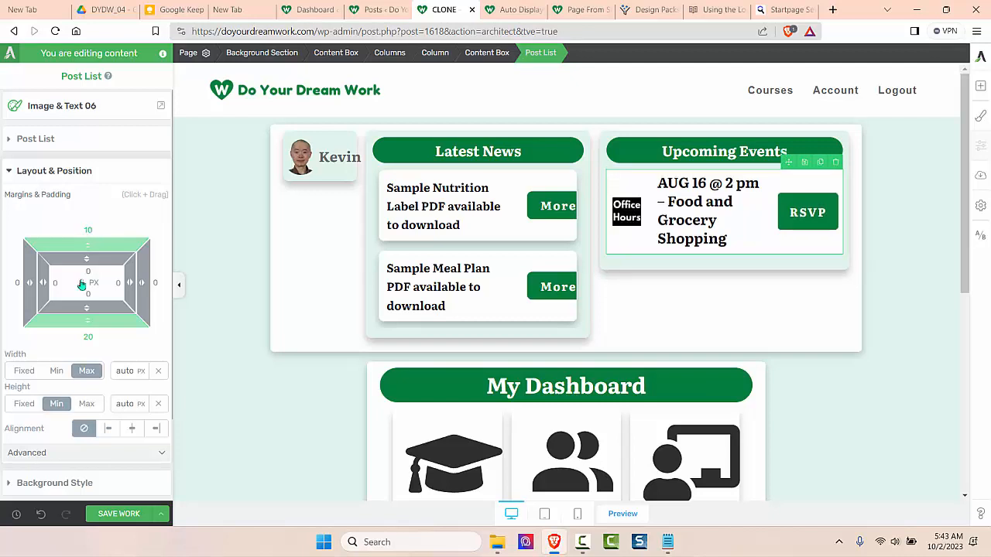
pyautogui.click(89, 338)
pyautogui.write('10')
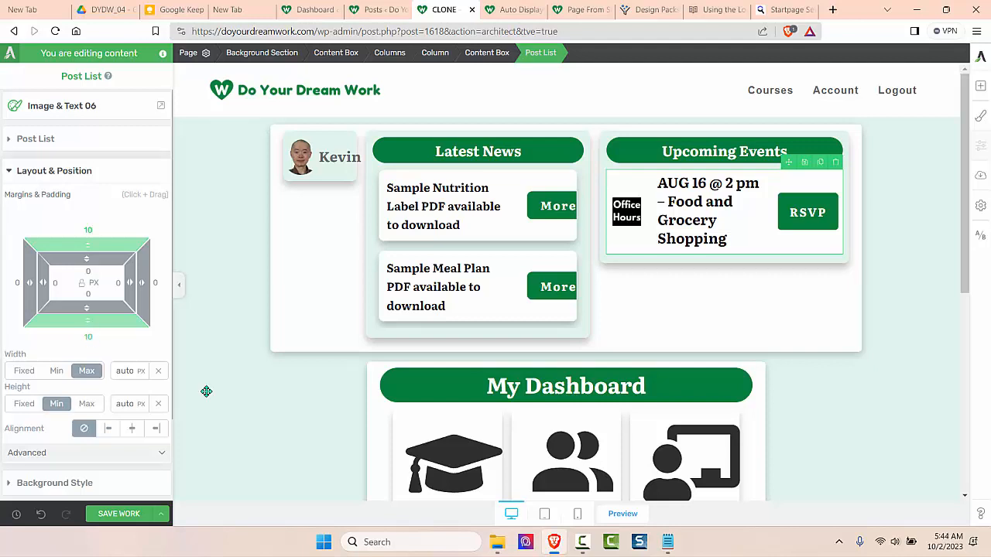
# - Reopen the Upcoming Events post list design and set the corner radius of the event item's columns to 8 px
pyautogui.click(81, 139)
pyautogui.click(53, 168)
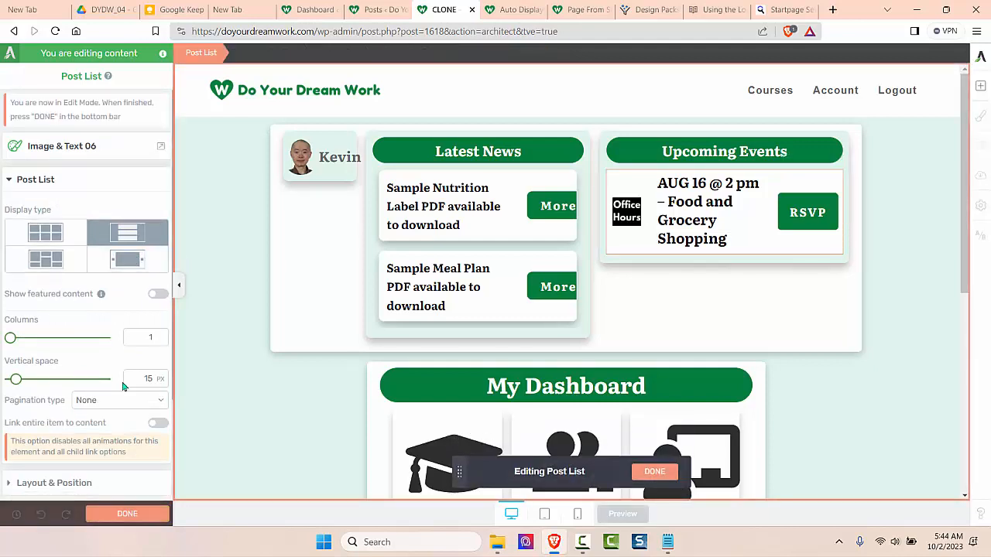
pyautogui.scroll(-2, 122, 387)
pyautogui.click(621, 265)
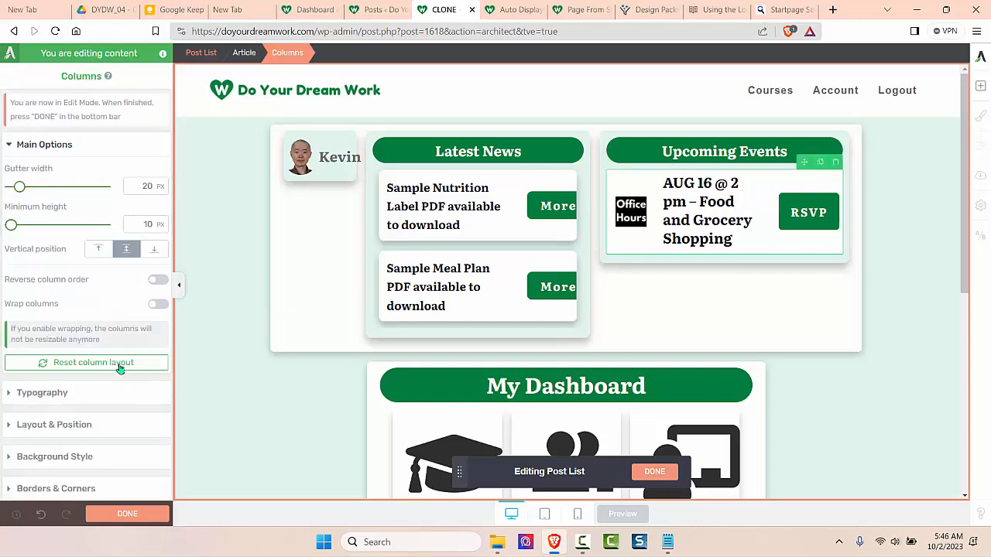
pyautogui.scroll(-3, 120, 370)
pyautogui.click(86, 371)
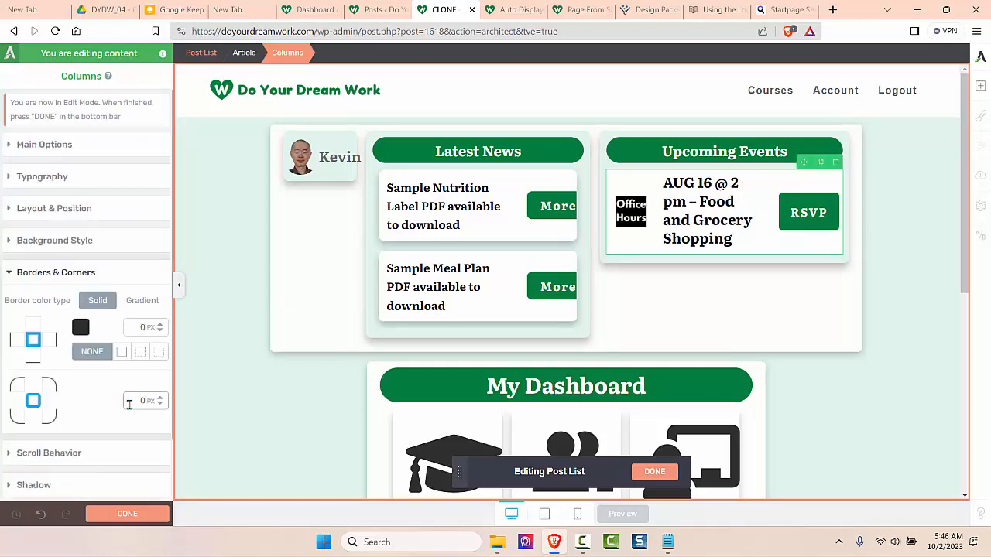
pyautogui.doubleClick(142, 400)
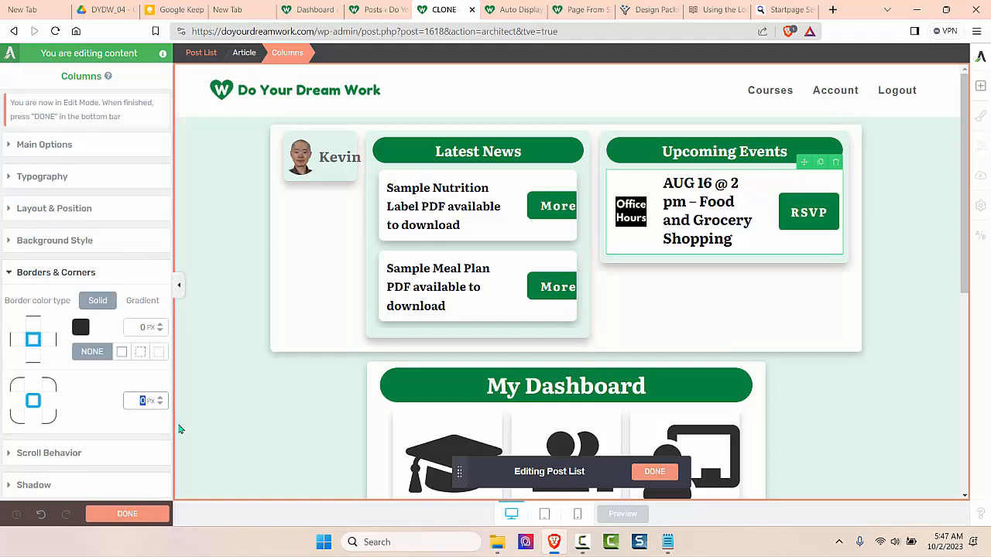
pyautogui.write('8')
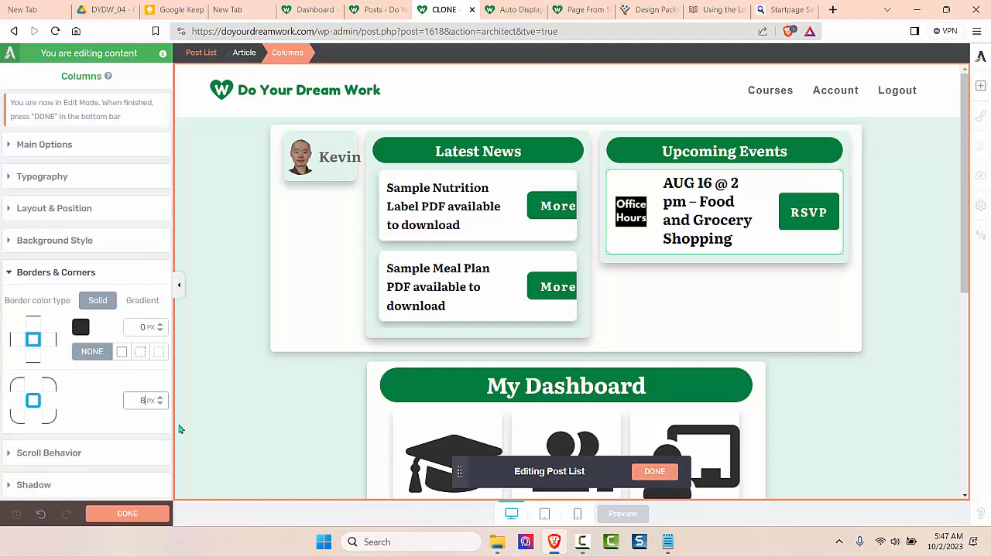
pyautogui.press('Return')
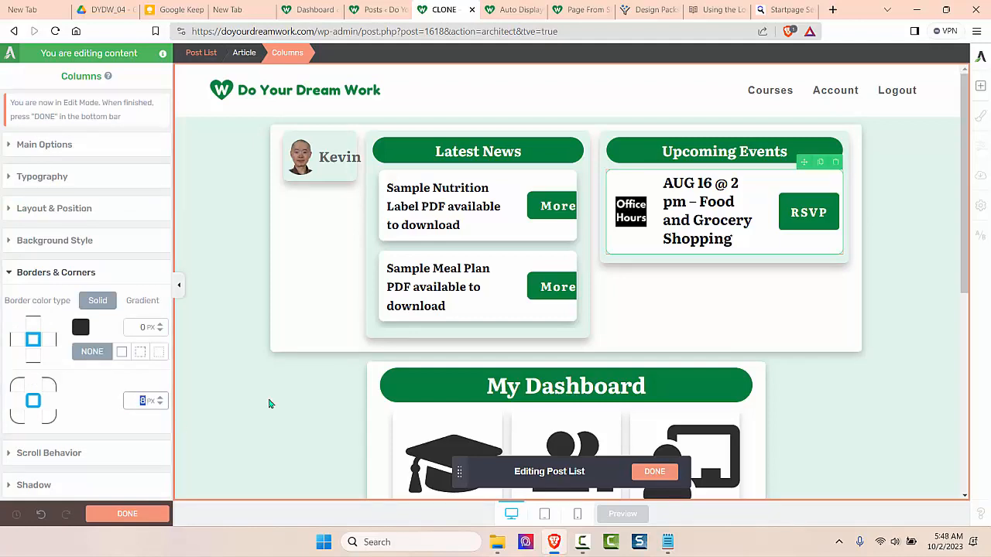
# - Finish editing the post list design, then save and preview the page
pyautogui.click(152, 514)
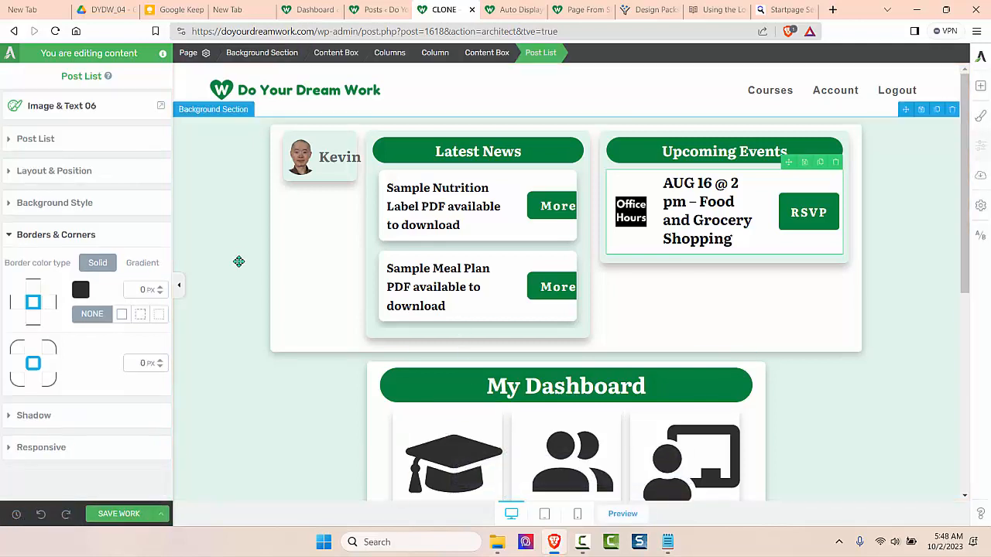
pyautogui.click(160, 514)
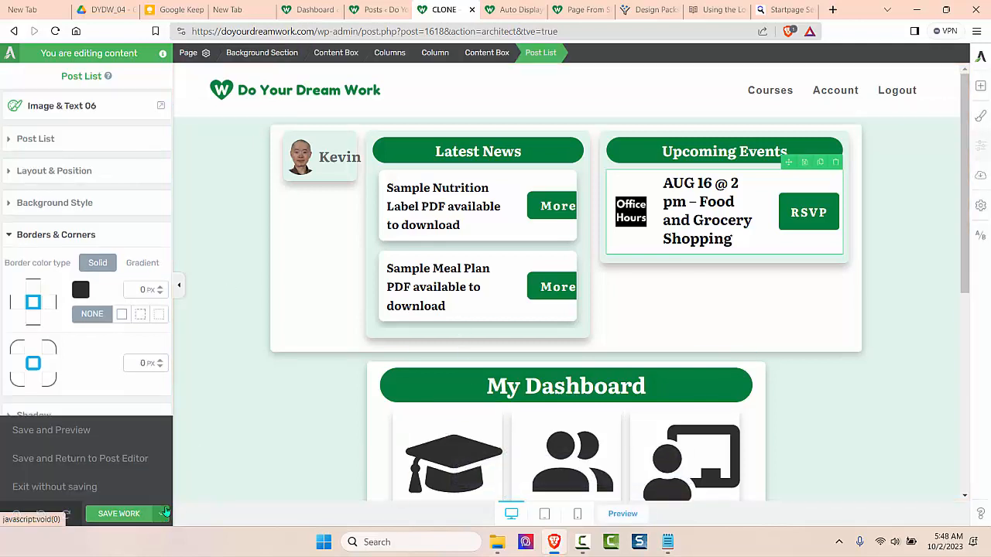
pyautogui.click(73, 431)
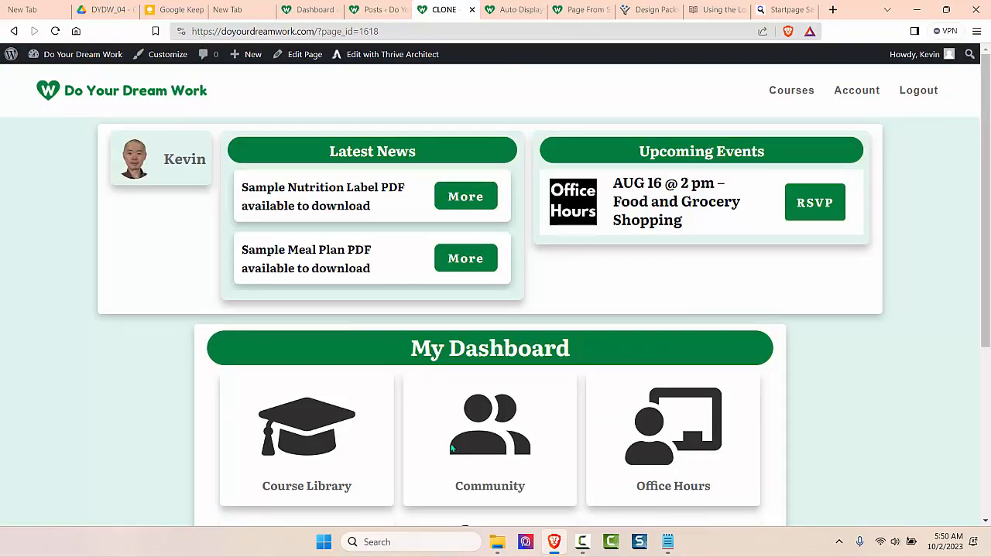
# - Compare the Upcoming Events list on the cloned page with the auto-display-notifications-05 reference page
pyautogui.click(512, 11)
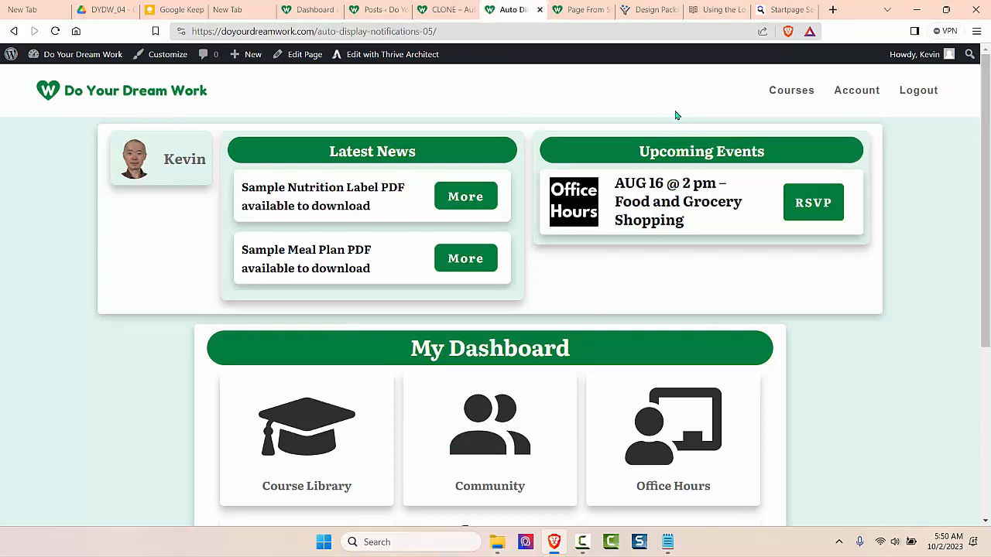
pyautogui.click(445, 9)
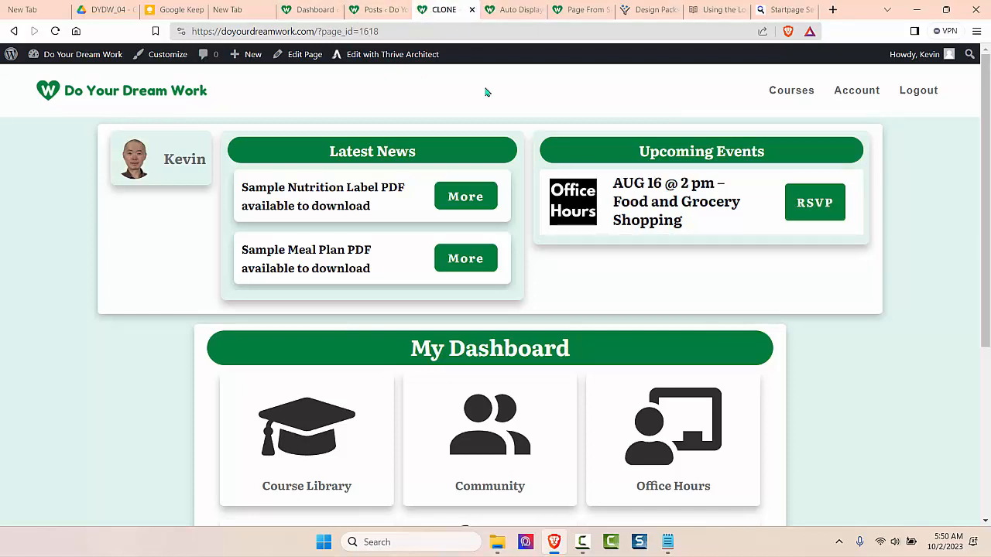
pyautogui.click(505, 13)
pyautogui.click(456, 12)
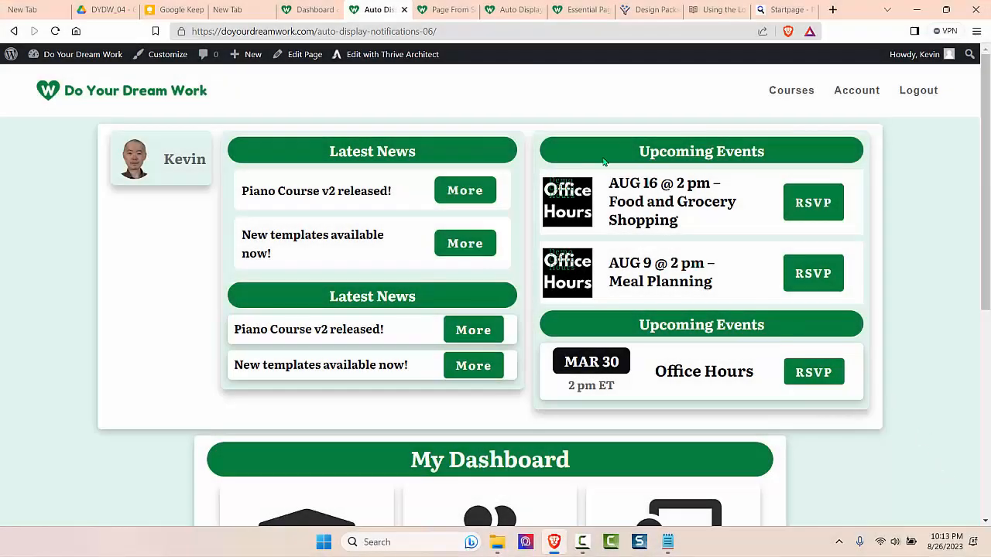
# - Review the dashboard layout on the page-fs-05 page, from the notification boxes down to the My Dashboard tiles
pyautogui.click(449, 10)
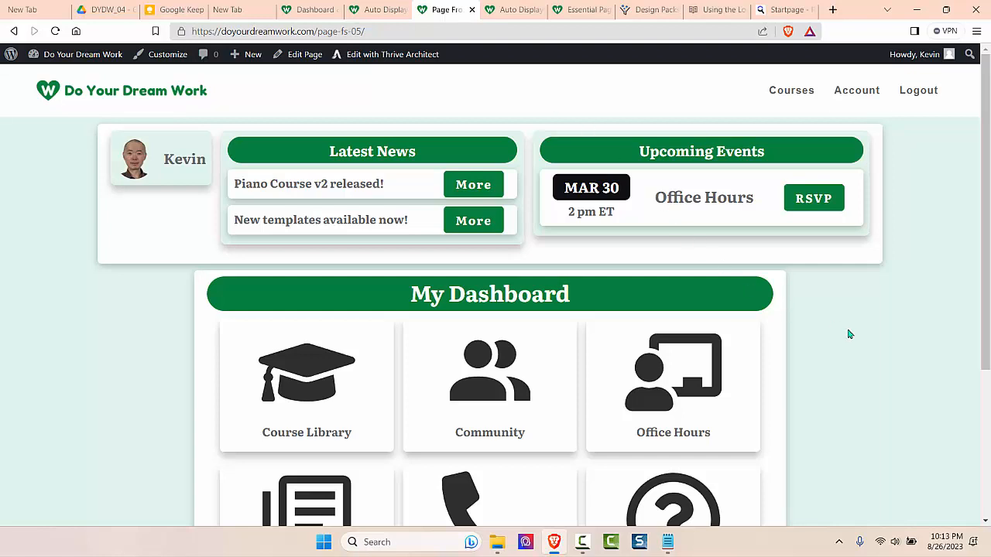
pyautogui.scroll(-1, 849, 333)
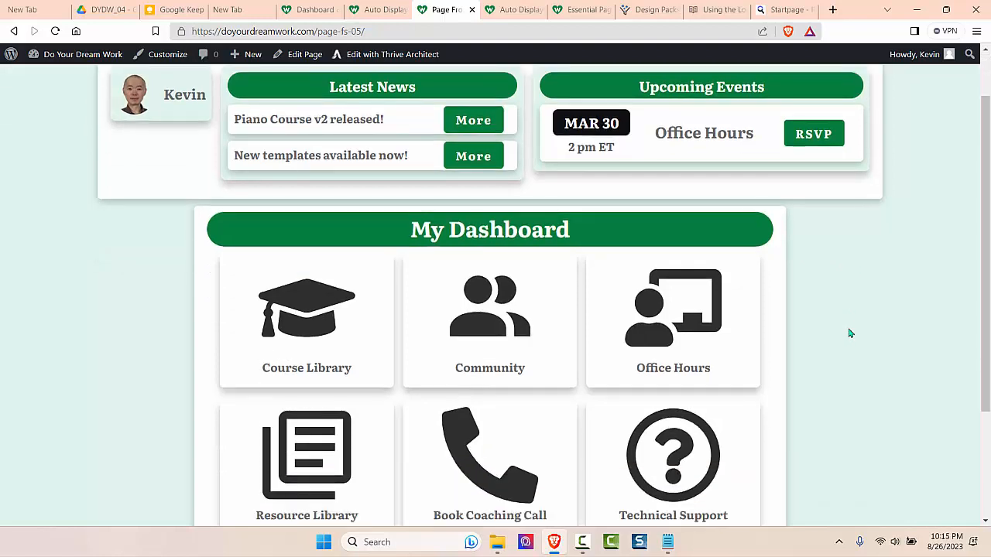
pyautogui.scroll(1, 849, 334)
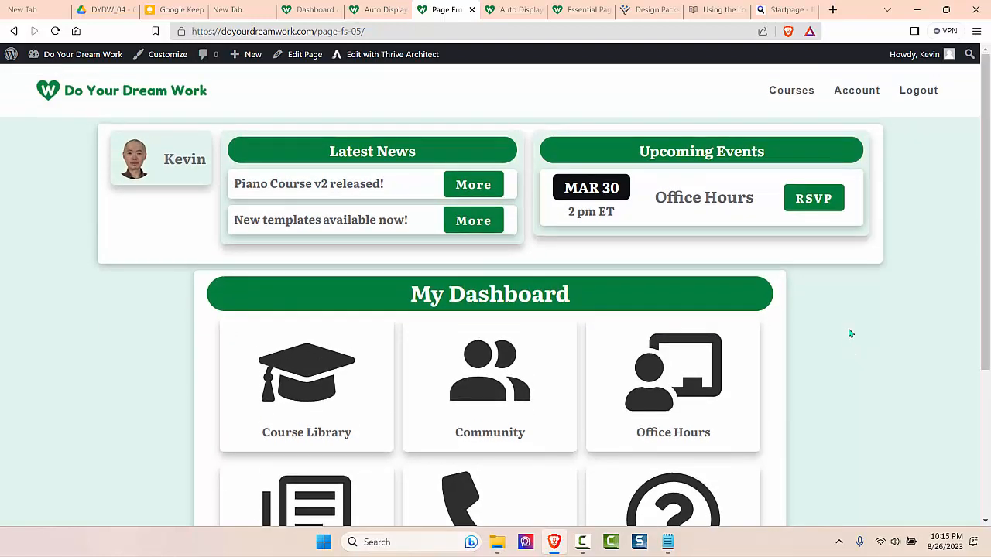